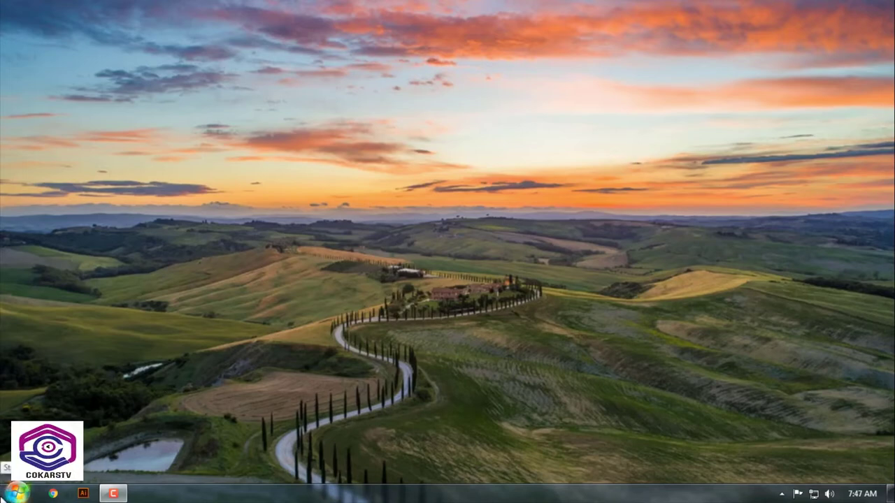
- Find and launch Adobe Illustrator CC 2019
click(15, 492)
text(illustrator)
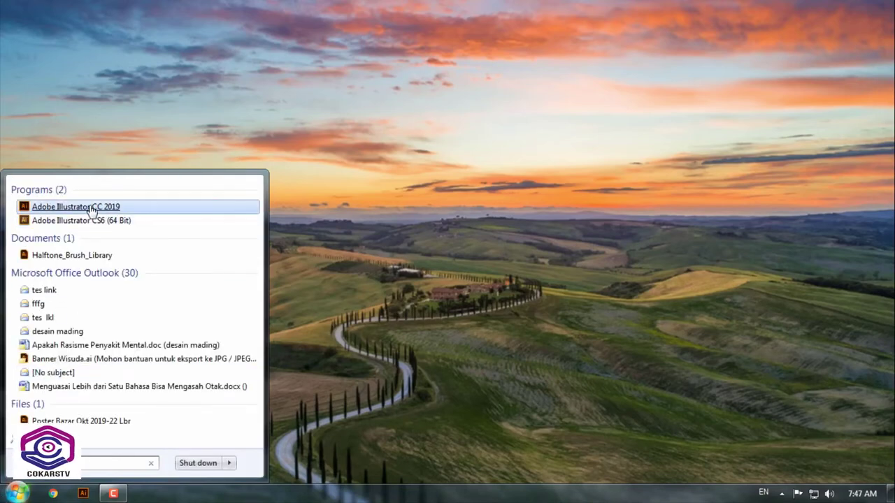
click(101, 207)
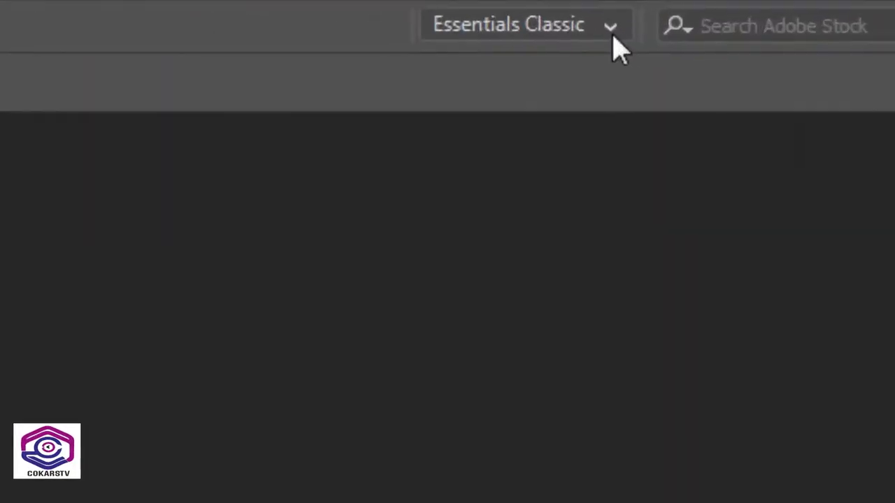
- Try the Layout, Typography and Painting workspaces in turn and return to Essentials Classic
click(612, 36)
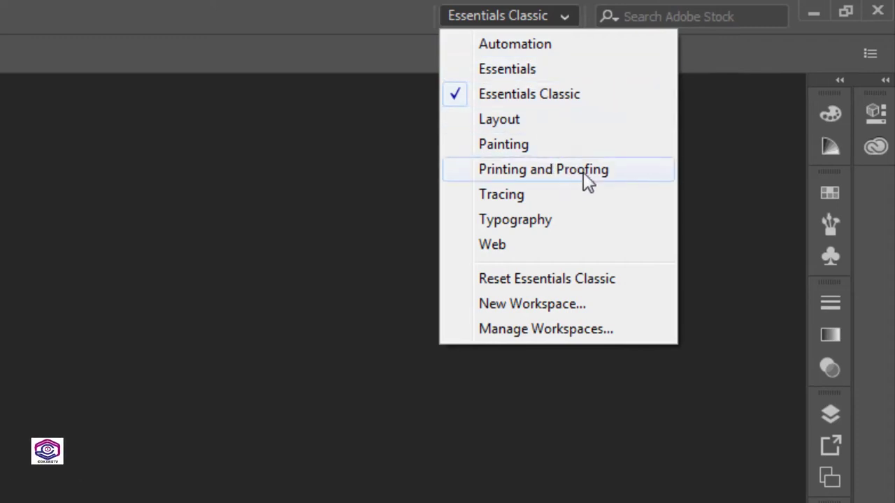
click(576, 119)
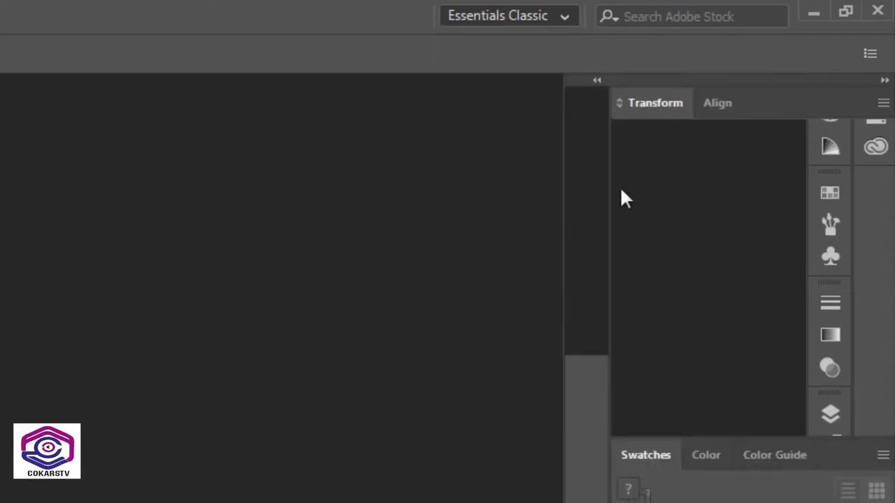
click(563, 16)
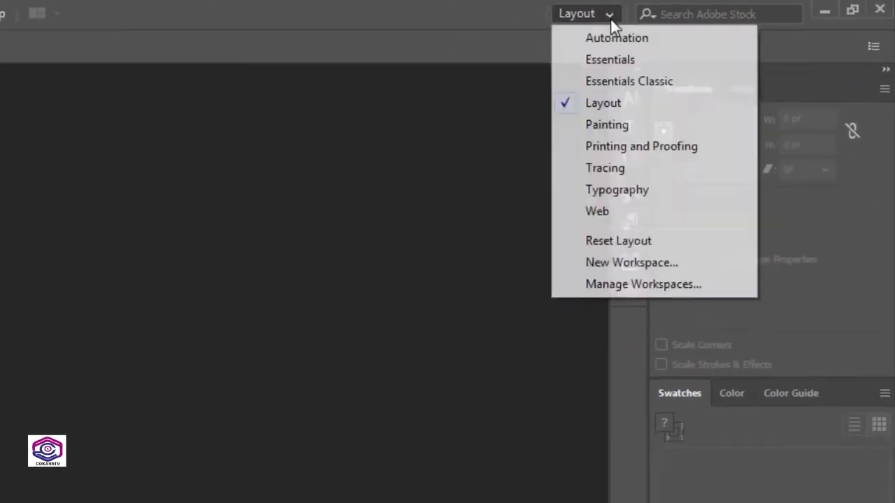
click(570, 221)
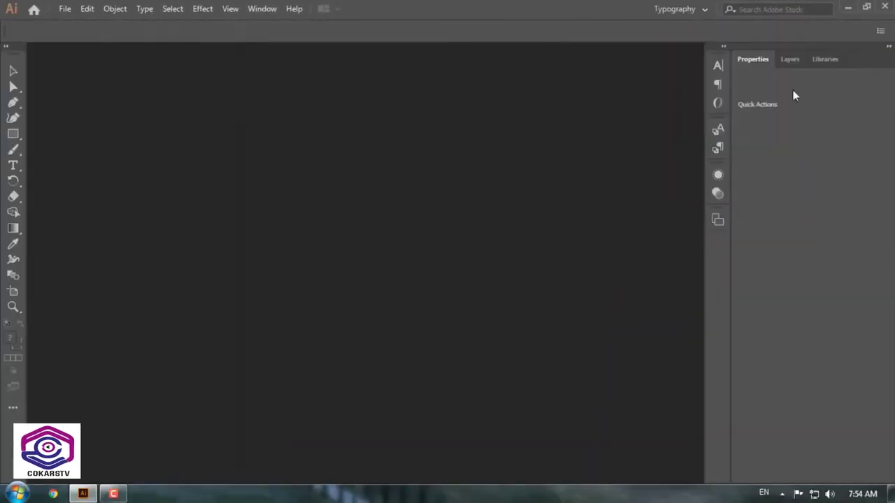
click(704, 8)
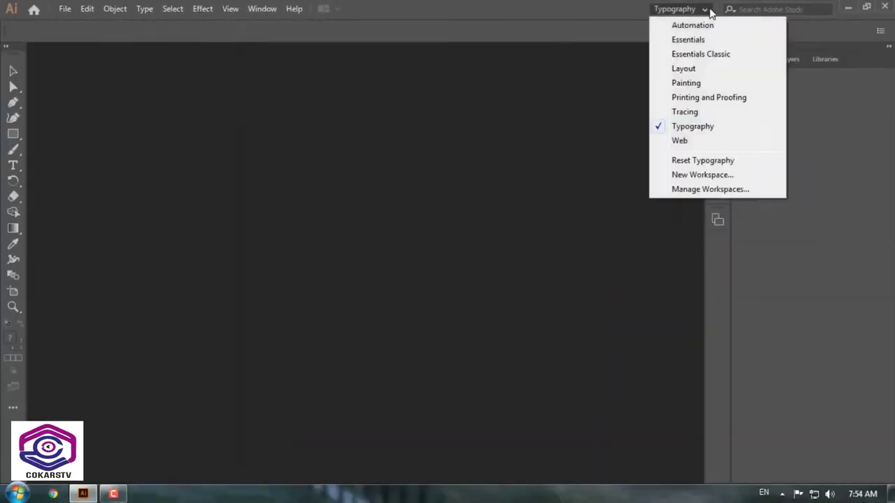
click(675, 82)
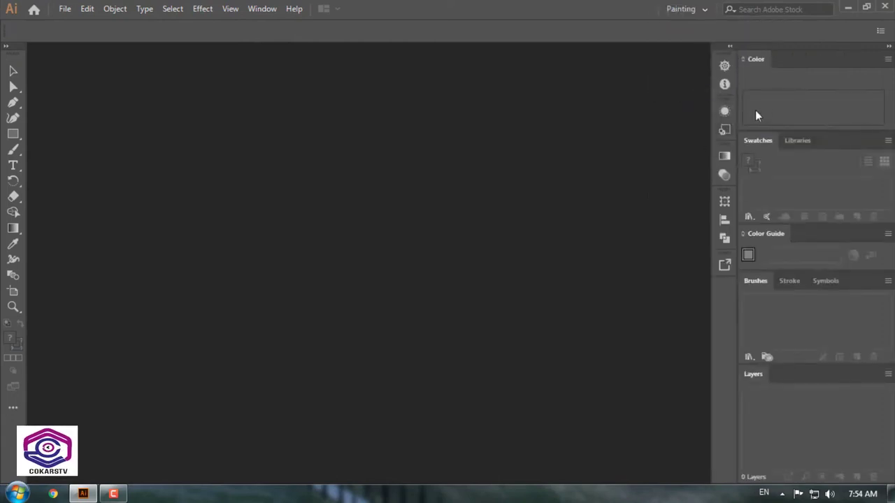
click(707, 9)
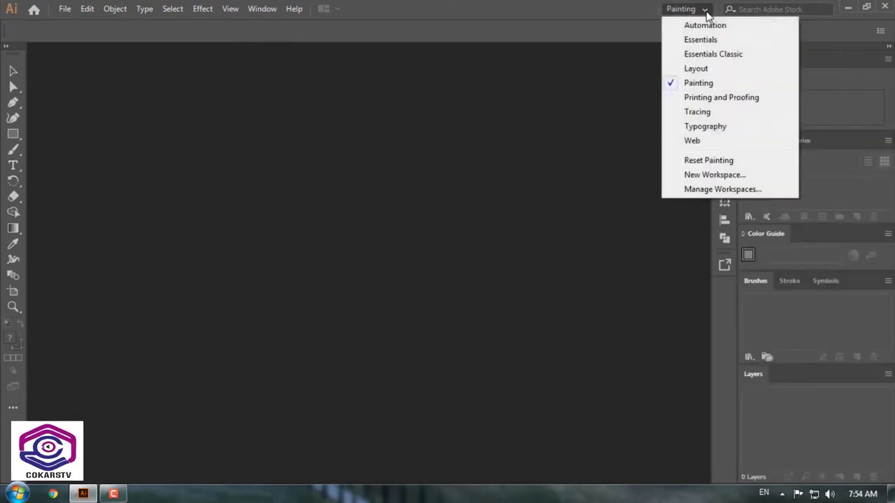
click(724, 56)
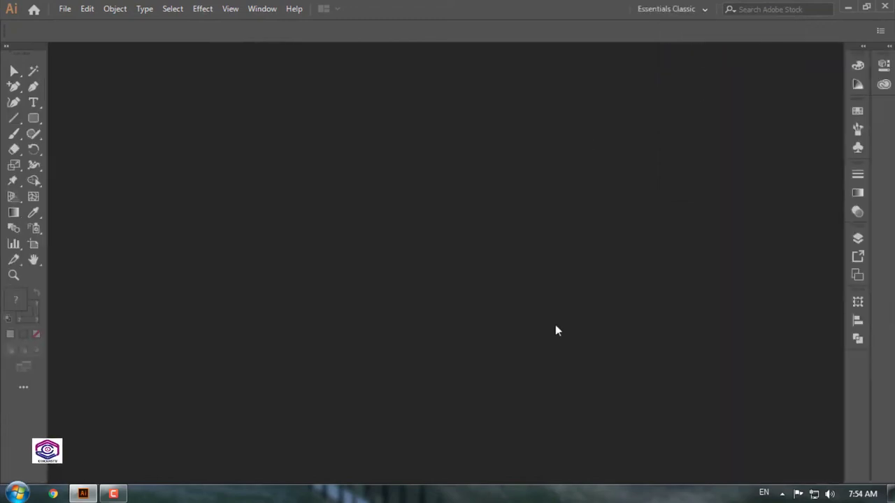
- Start a new document and name it Belajar_Illustrator in its detailed settings
click(65, 8)
click(79, 26)
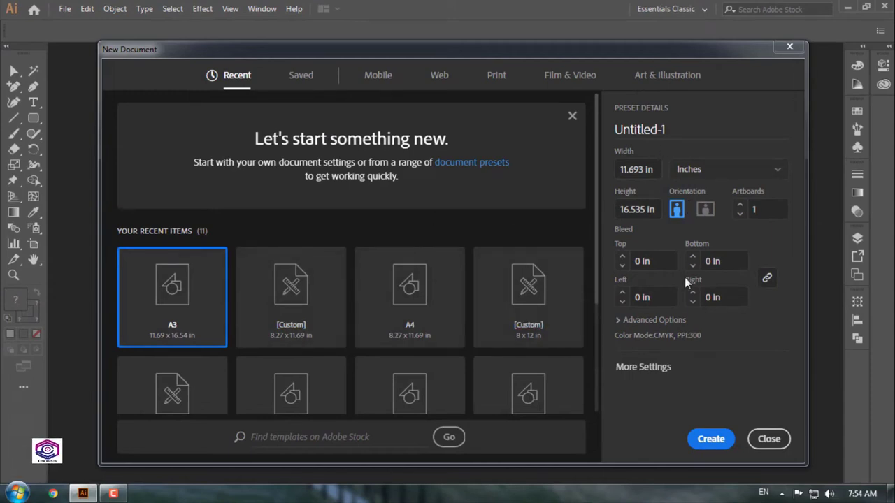
click(654, 378)
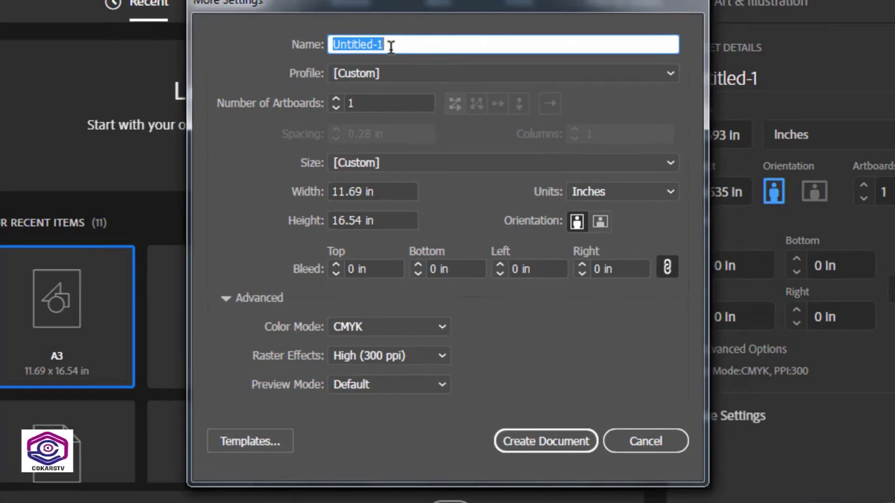
text(Belajar)
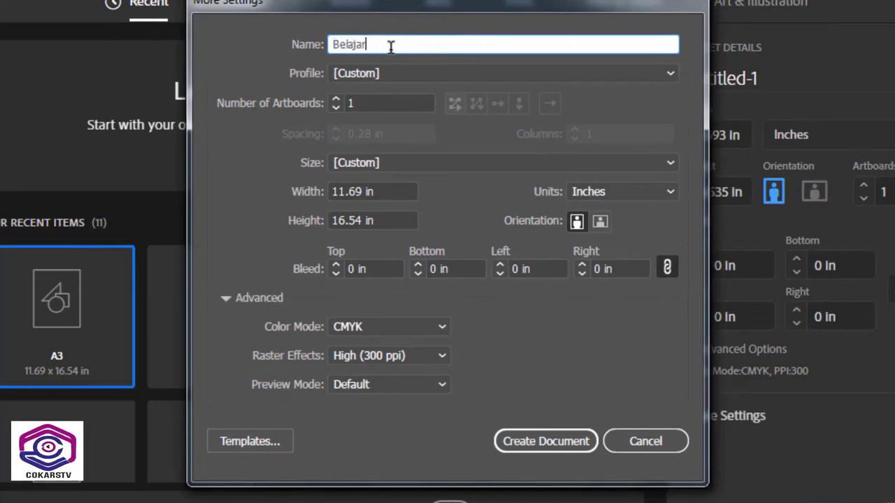
text(_1)
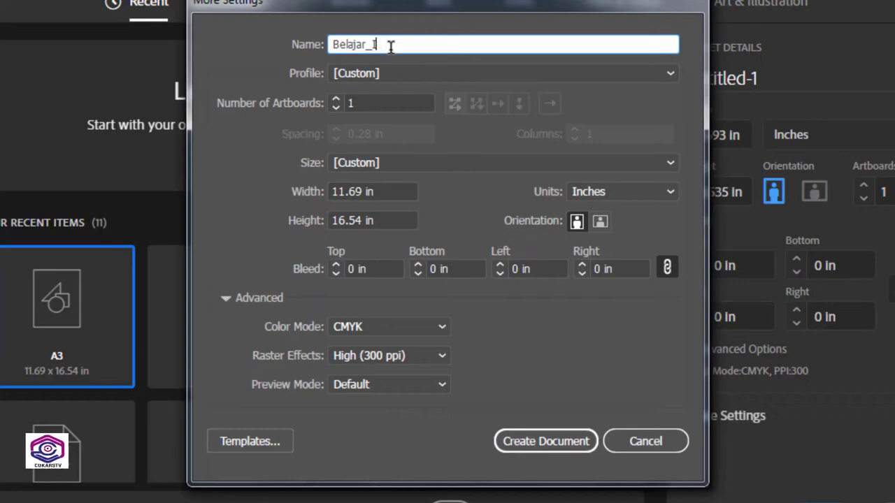
text(llustrat)
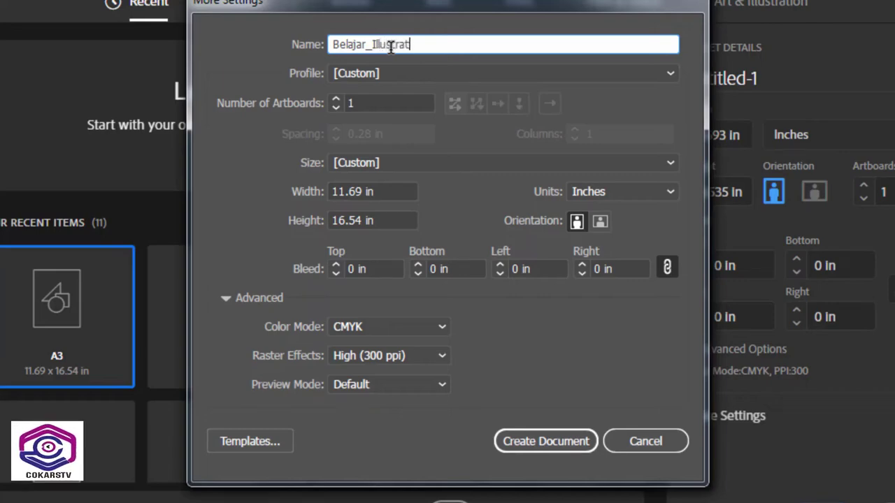
text(or)
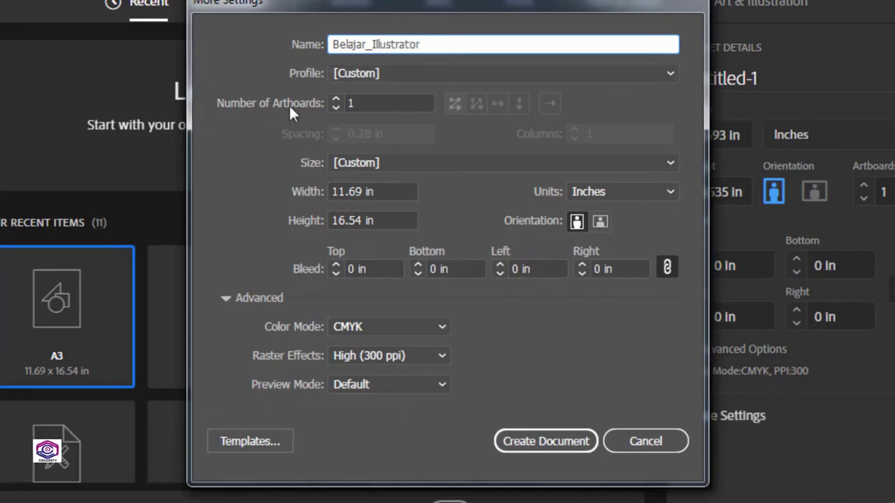
- Try raising the number of artboards to 3 and bring it back to 1
click(366, 104)
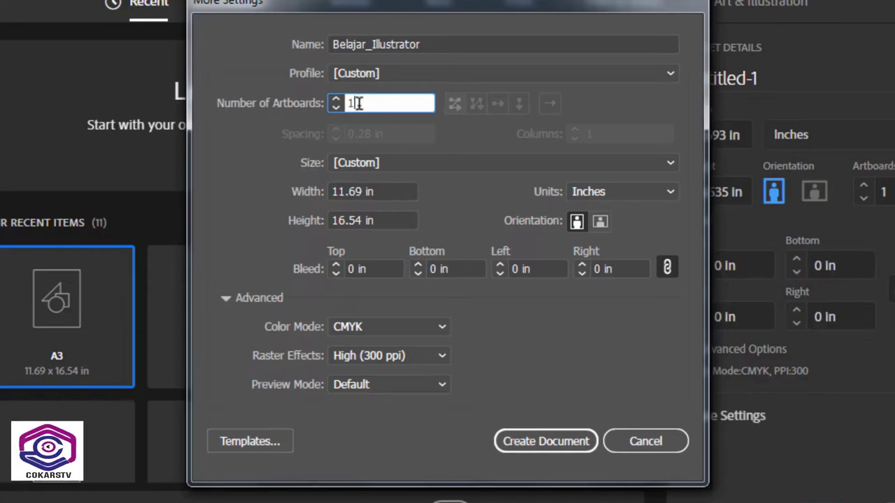
click(336, 99)
click(336, 98)
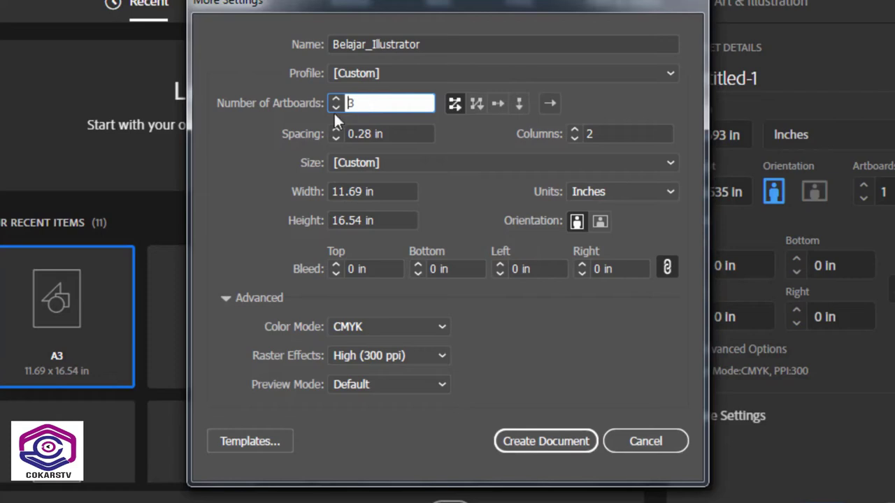
click(335, 108)
click(335, 108)
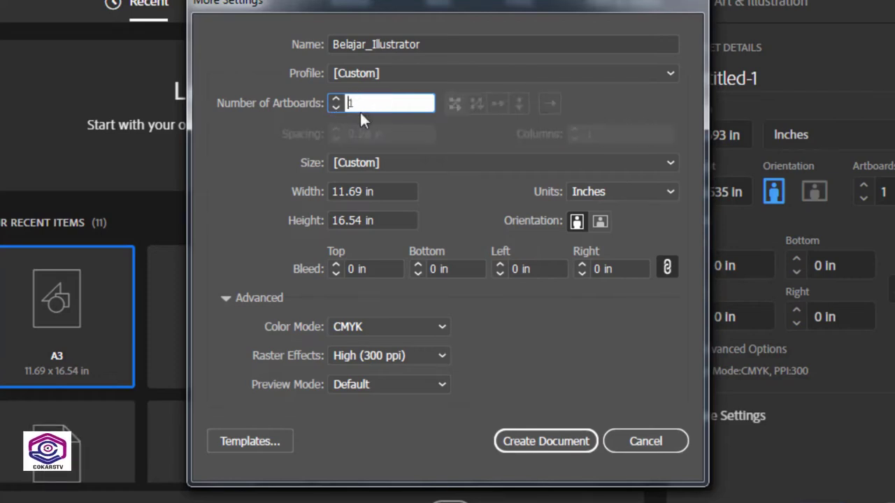
click(374, 103)
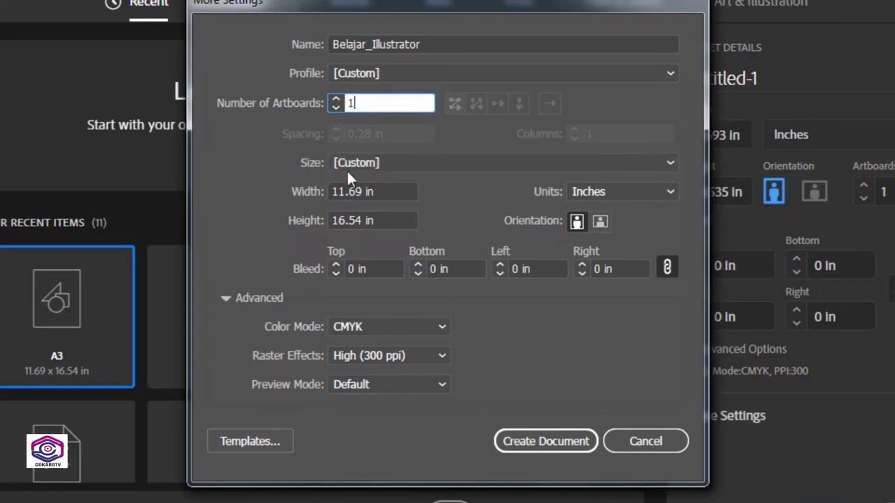
click(404, 167)
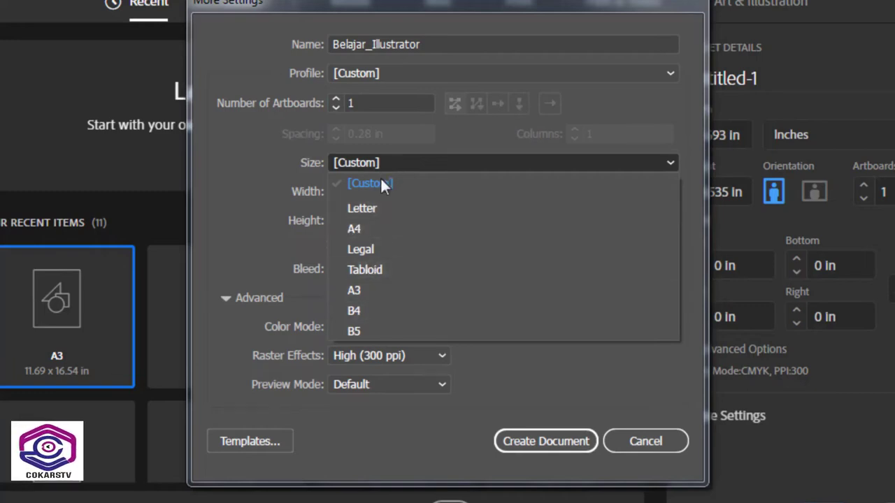
click(406, 162)
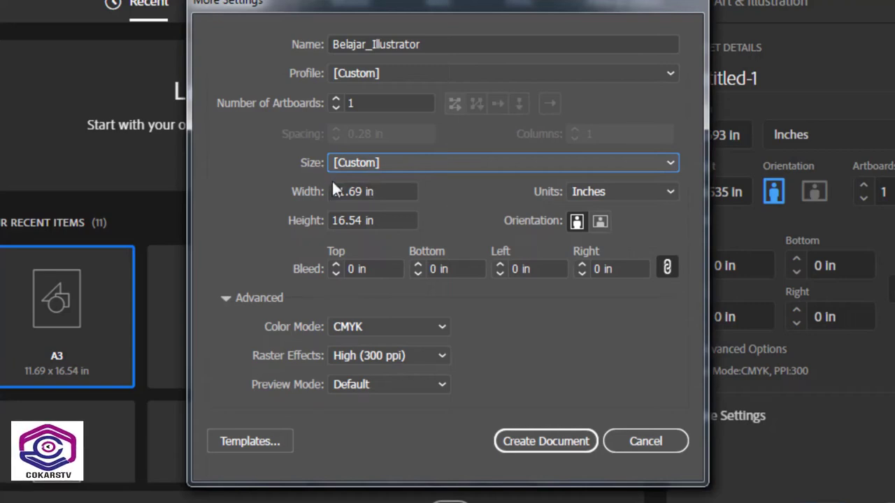
click(354, 191)
double_click(362, 191)
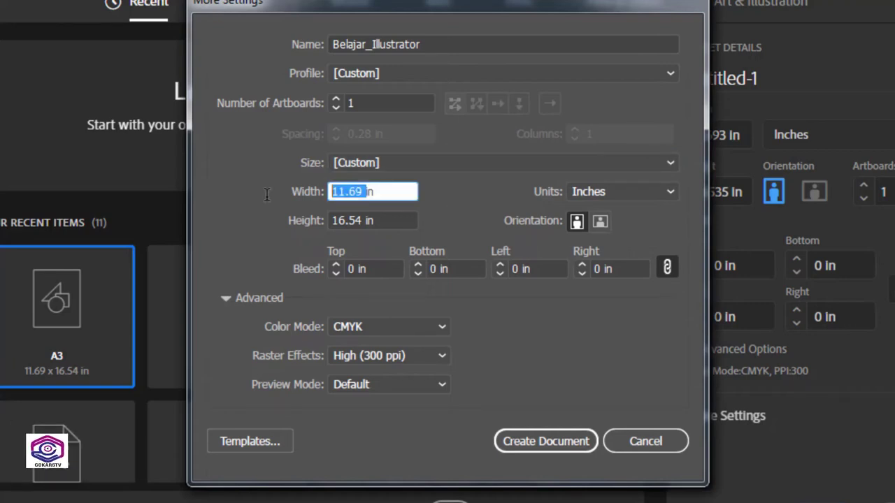
click(345, 193)
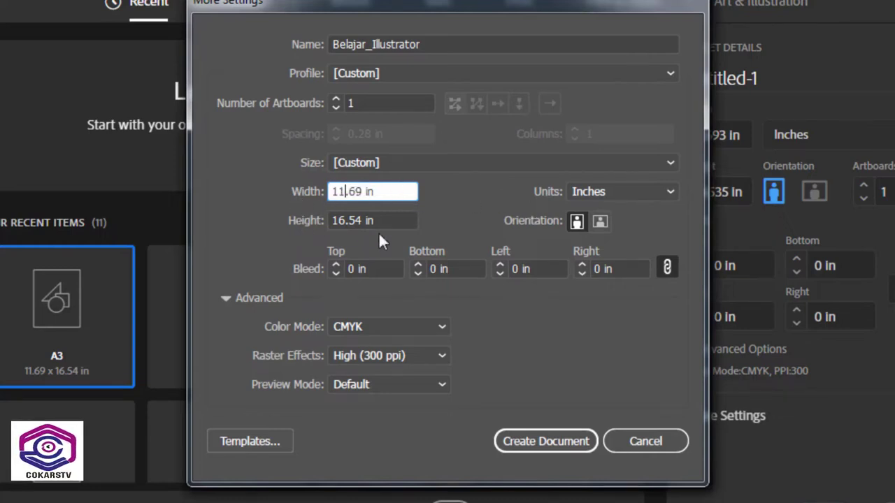
- Set the new document's units to Centimeters, trying Millimeters and Inches along the way
click(621, 191)
click(615, 293)
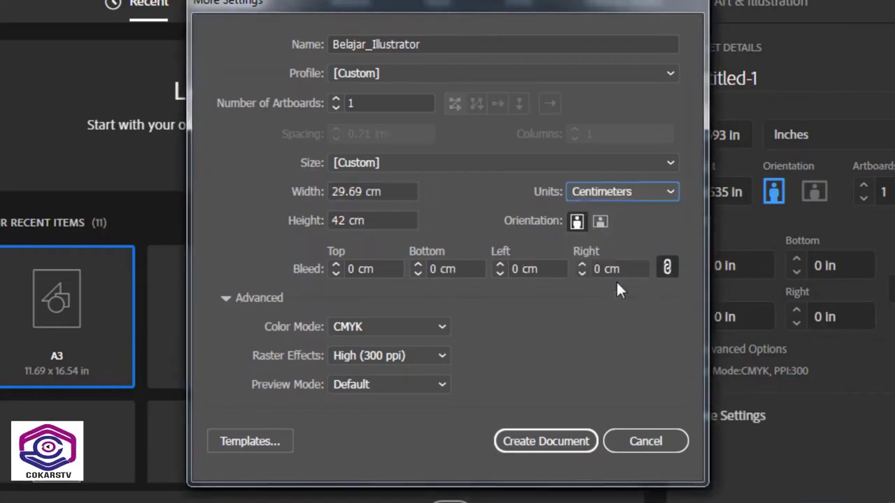
click(609, 190)
click(608, 273)
click(606, 191)
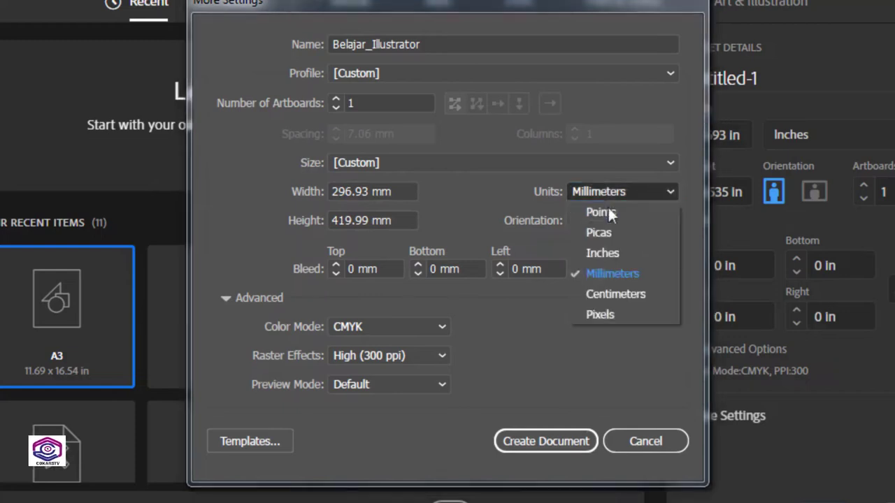
click(605, 254)
click(616, 191)
click(610, 294)
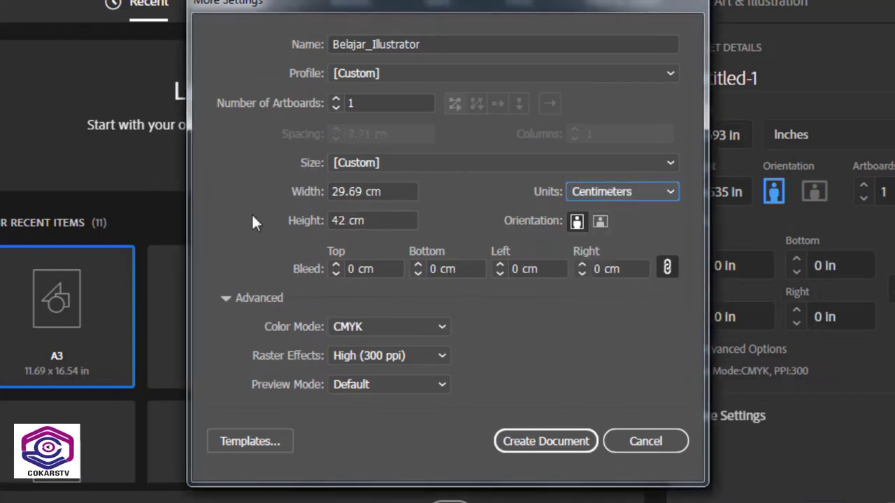
- Set the document's width to 12 cm and its height to 12 cm
double_click(348, 192)
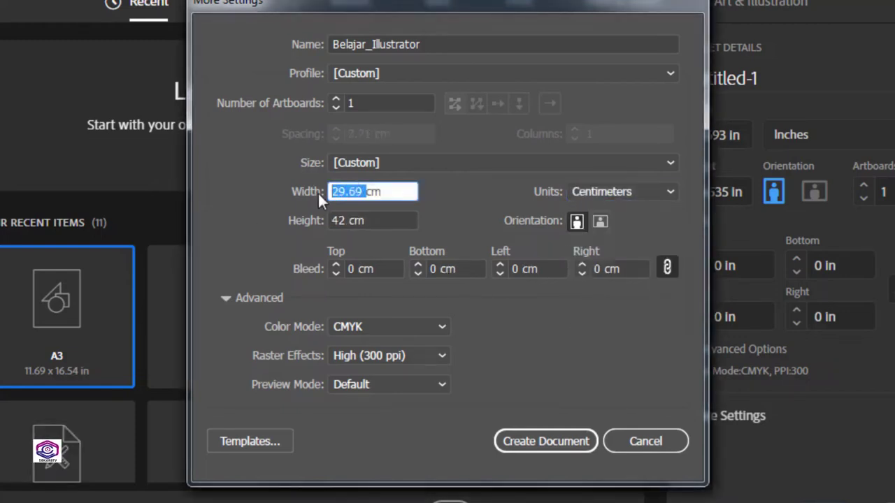
text(12)
double_click(338, 214)
text(12)
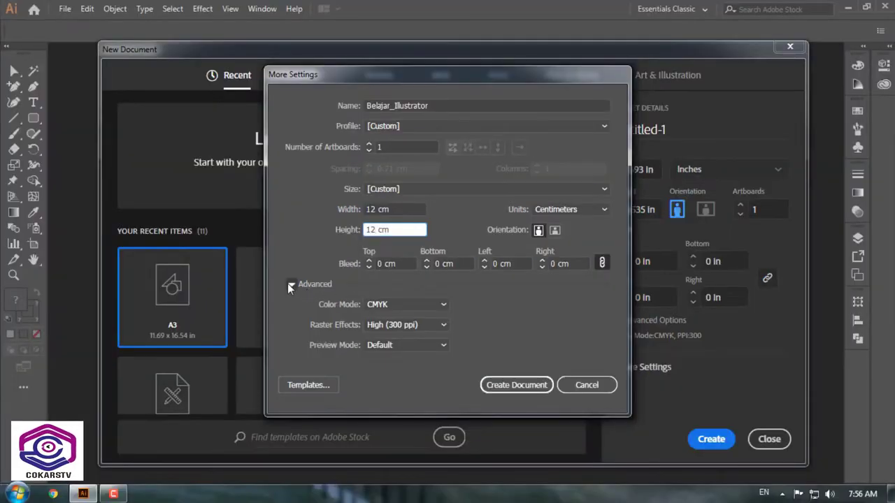
- Set the document's color mode to RGB and its raster effects to High (300 ppi)
click(216, 302)
click(290, 285)
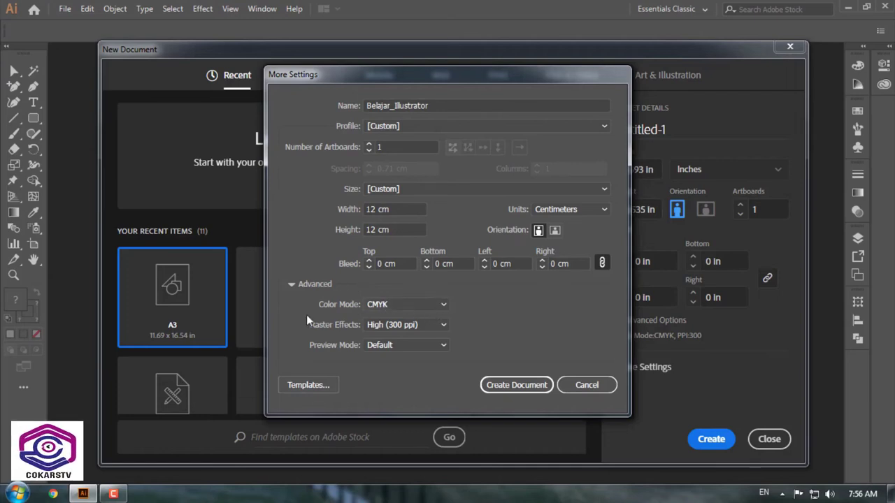
click(445, 306)
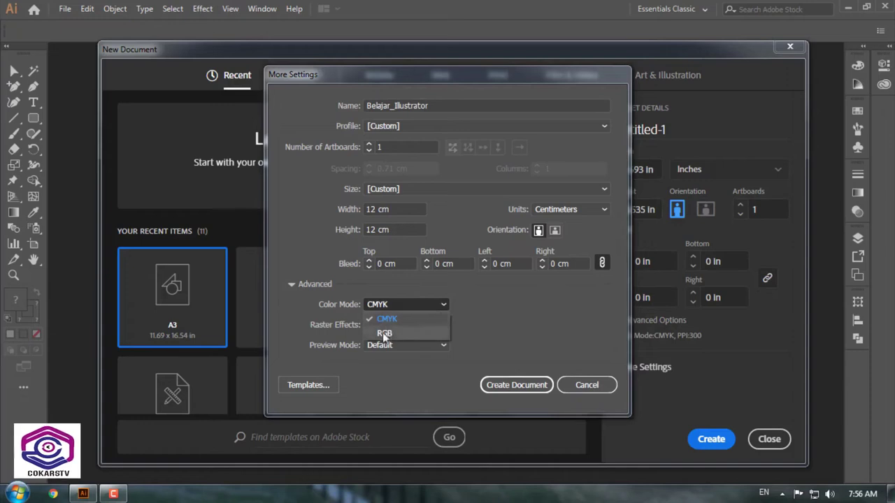
click(431, 302)
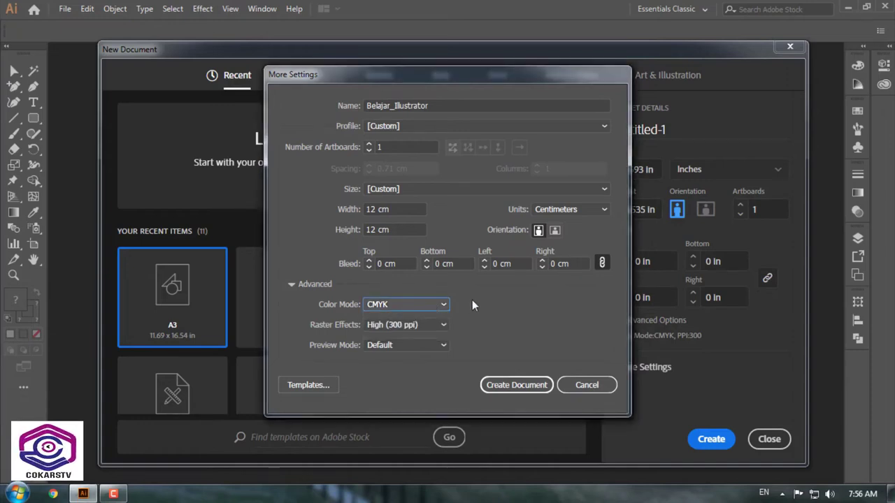
click(424, 304)
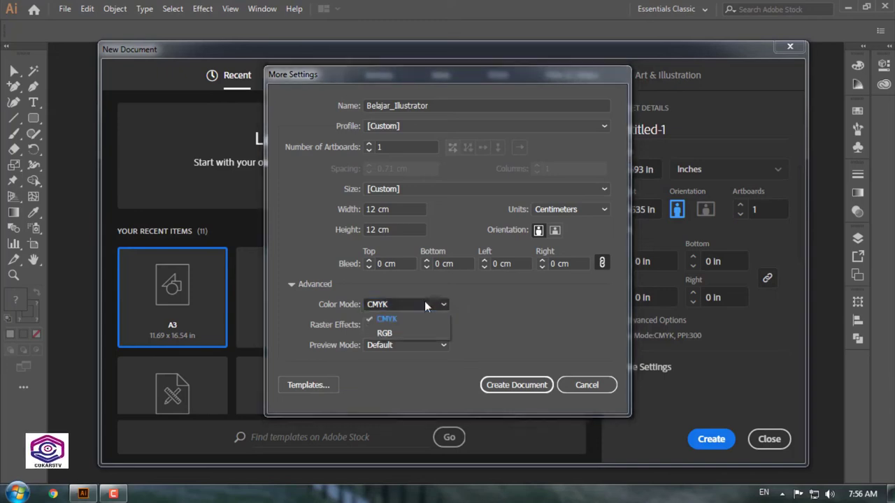
click(399, 332)
click(401, 326)
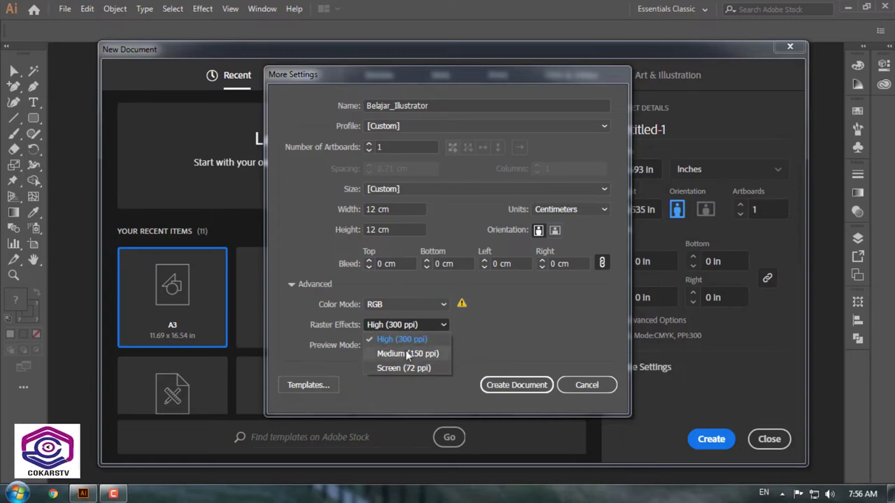
click(401, 340)
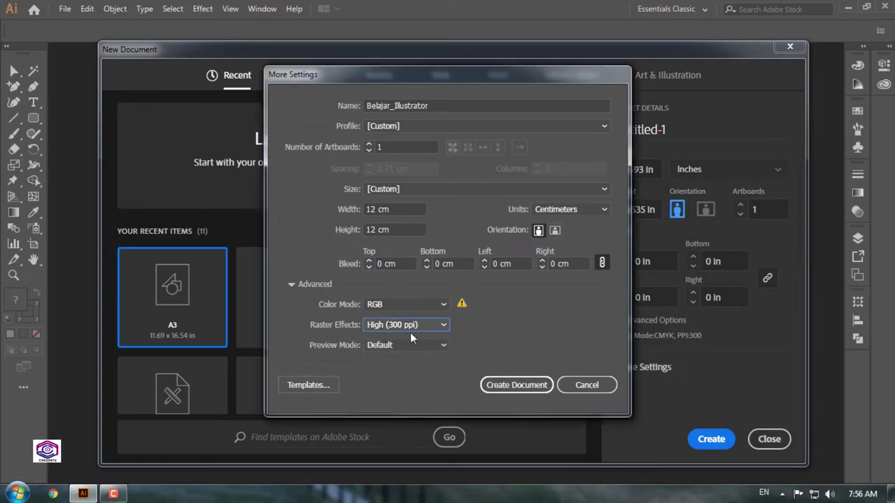
- Create the document with the configured settings and activate the Selection tool
click(523, 385)
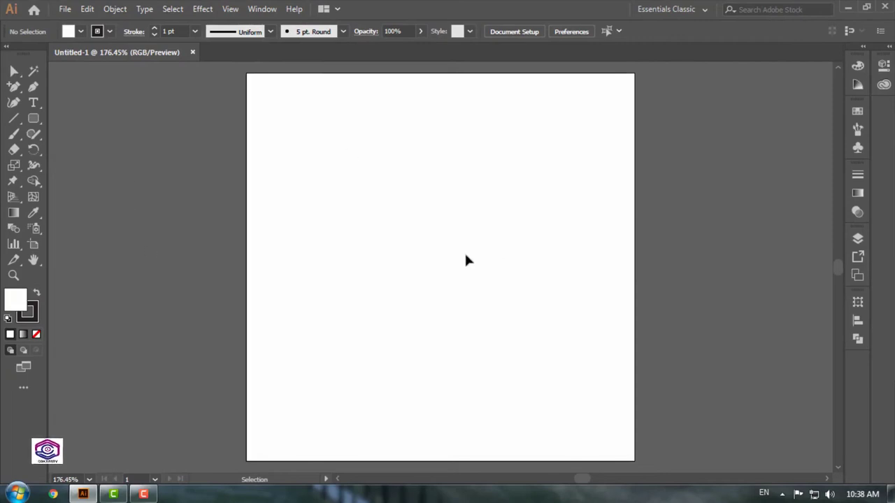
click(16, 73)
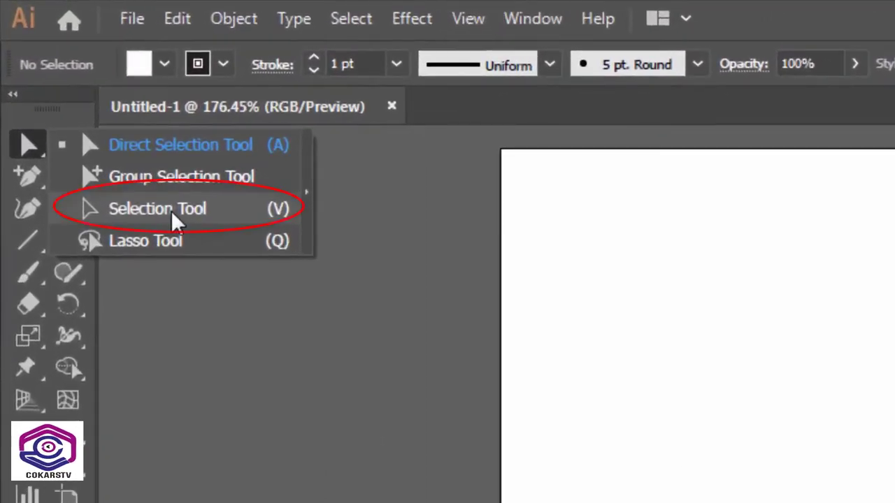
click(173, 213)
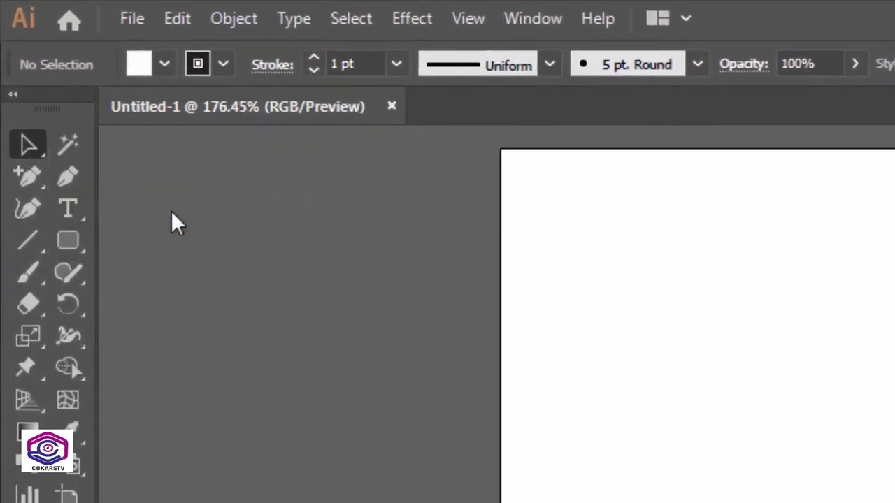
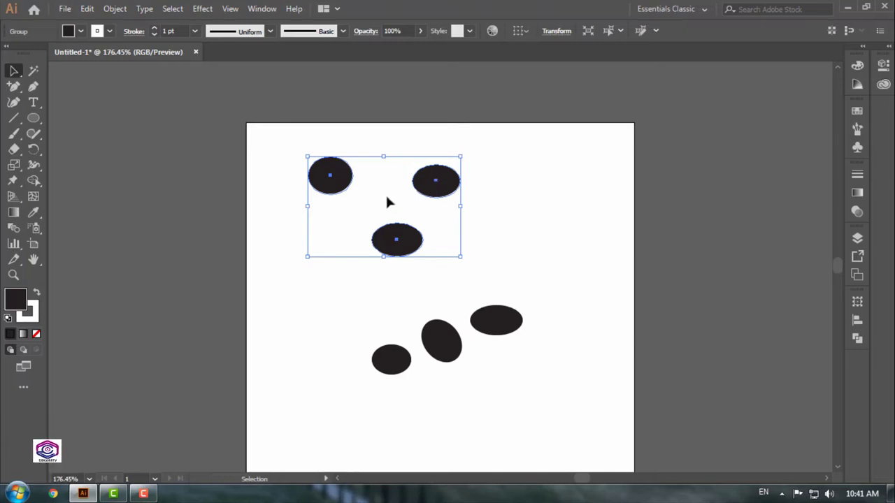
- Select individual black ellipses one at a time with the Group Selection tool, starting with those in the upper group
click(14, 74)
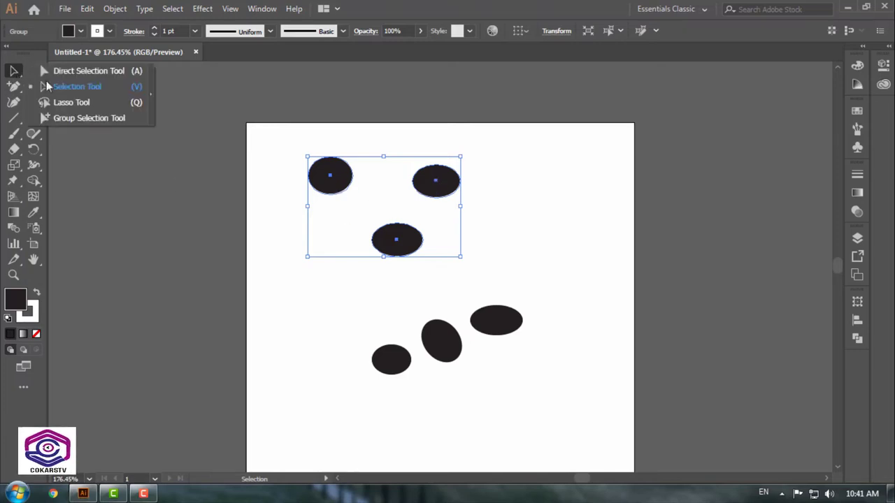
click(64, 119)
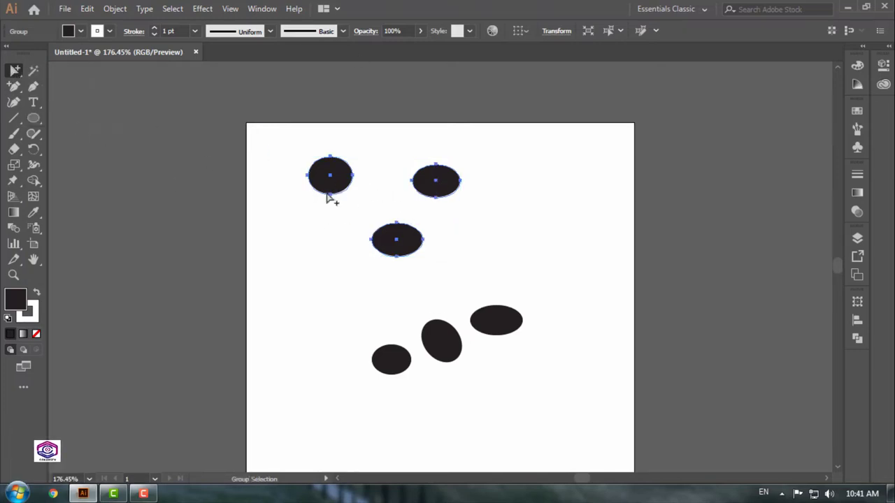
click(381, 157)
click(330, 172)
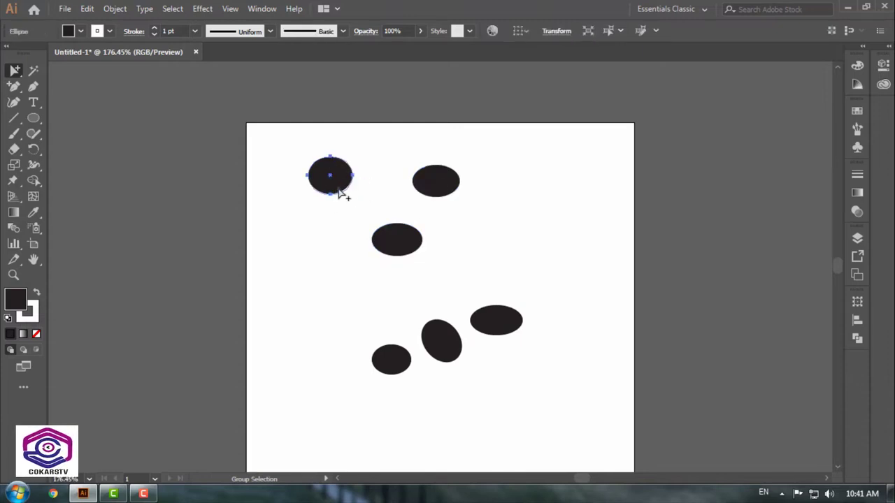
click(455, 186)
click(410, 246)
click(444, 347)
click(391, 360)
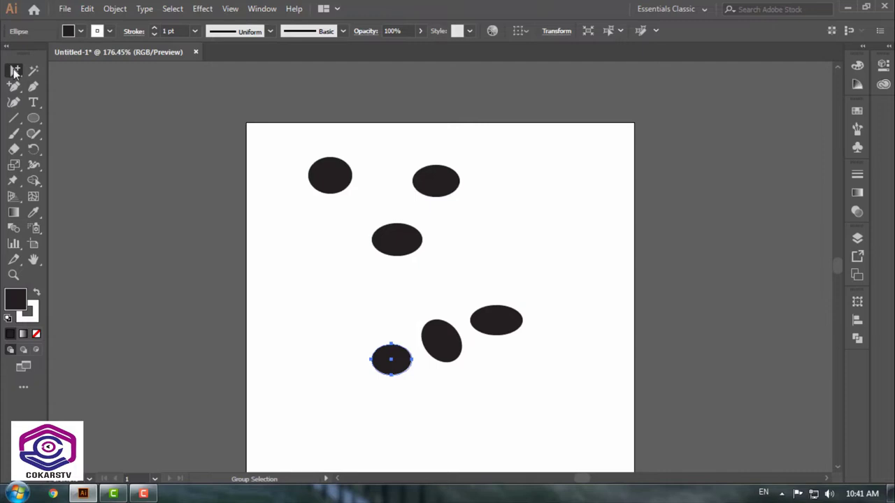
- Select all the black ellipses with the Selection tool and clear them from the artboard
click(14, 72)
click(59, 88)
drag(163, 105, 549, 422)
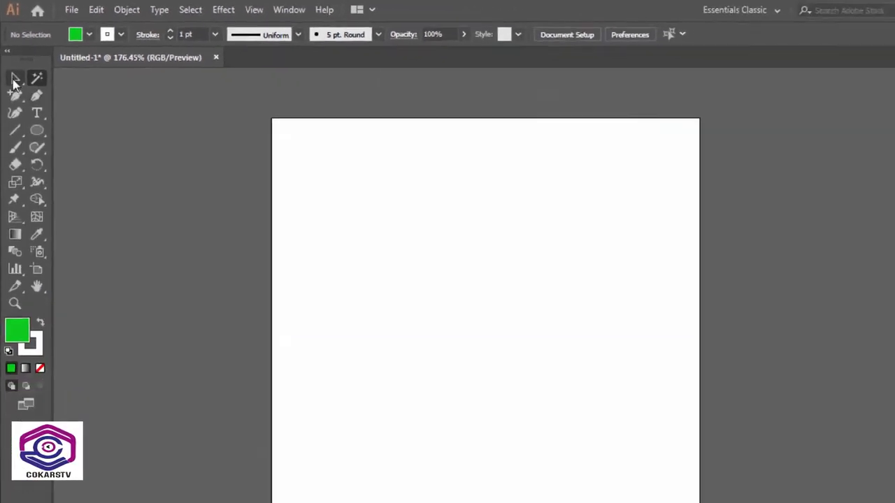
- Paste the crimson, blue and green ellipses into the document and deselect them
key(v)
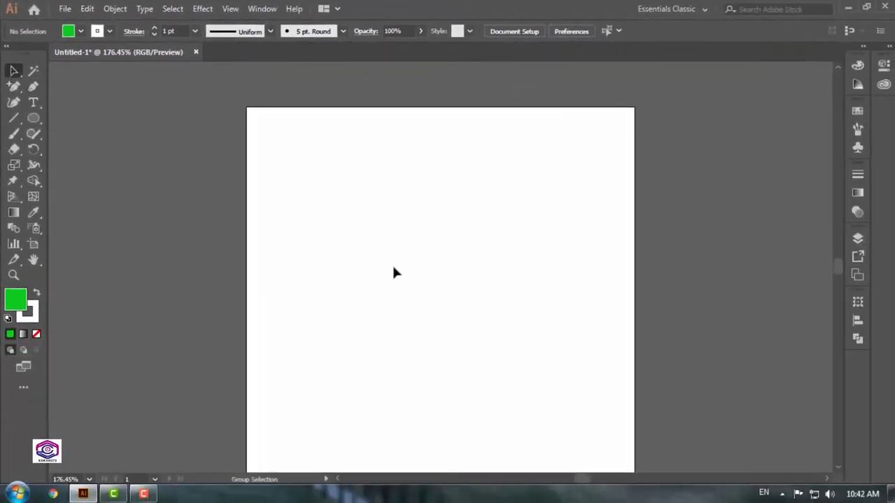
key(ctrl+v)
click(675, 253)
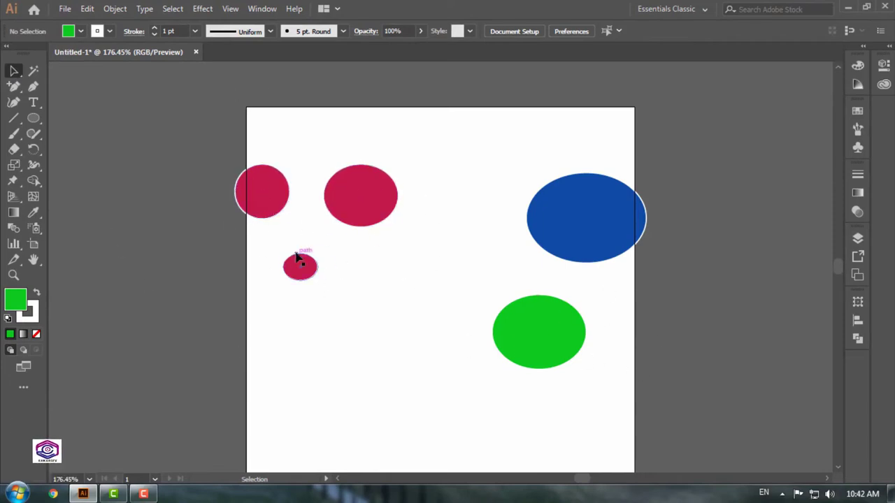
- Select ellipses by matching color with the Magic Wand tool: the crimson ones, the blue one, and the crimson ones again
click(35, 70)
click(350, 186)
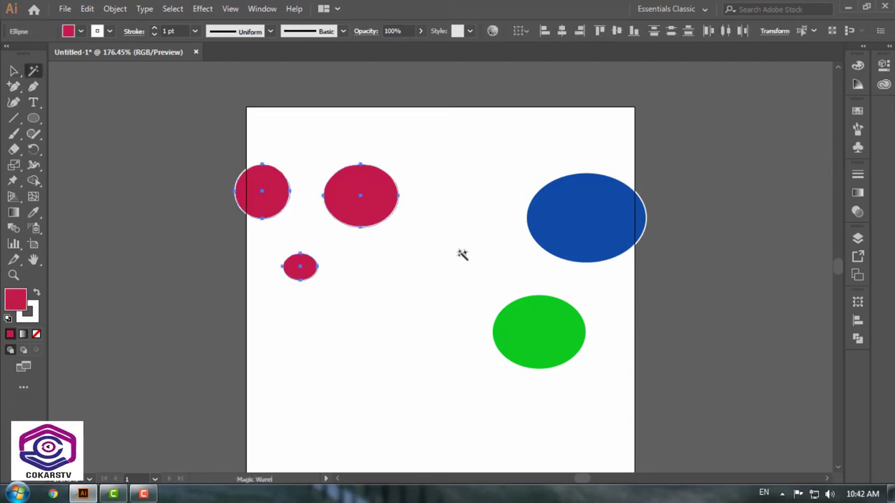
click(570, 244)
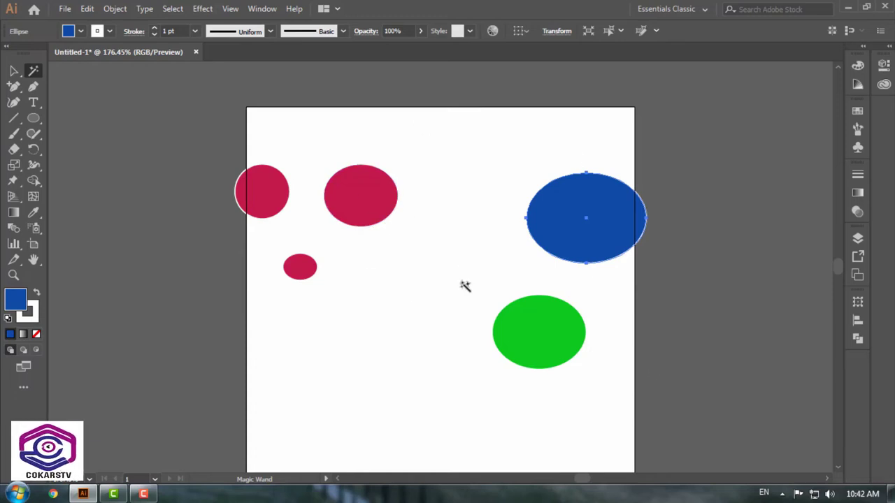
click(354, 192)
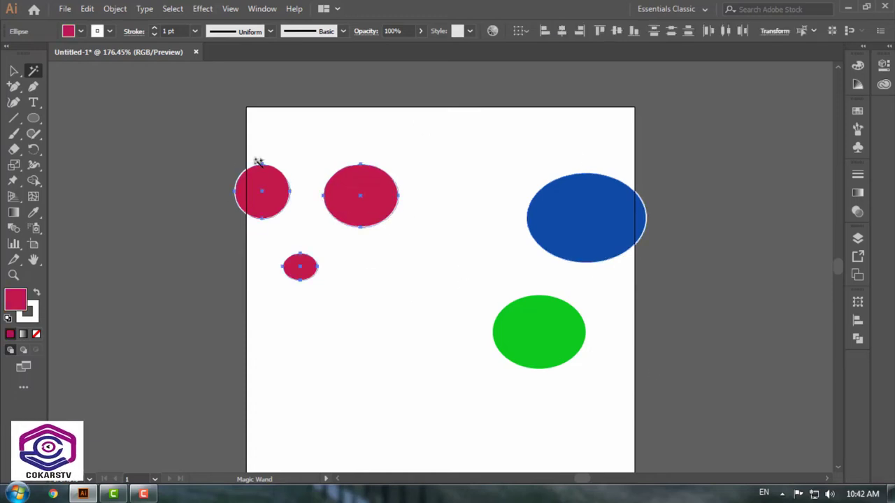
- Select all the colored ellipses and delete them to empty the artboard
click(14, 70)
key(ctrl+a)
key(Delete)
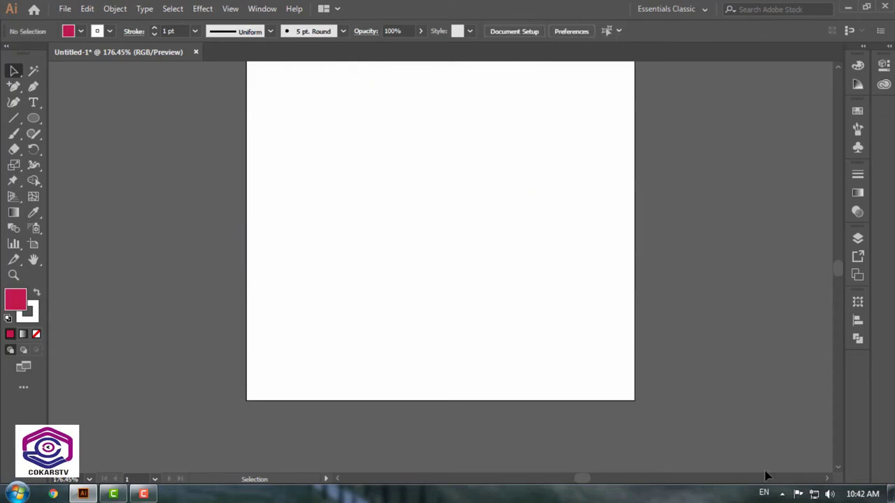
scroll(765, 474, up, 2)
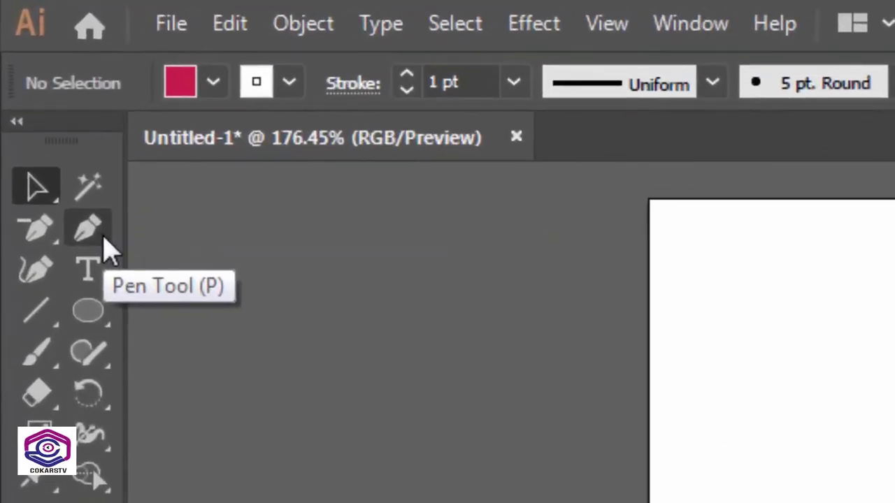
- Draw a closed, wavy crimson ribbon shape across the artboard with the Pen tool, with a sharp corner at its right end
click(104, 238)
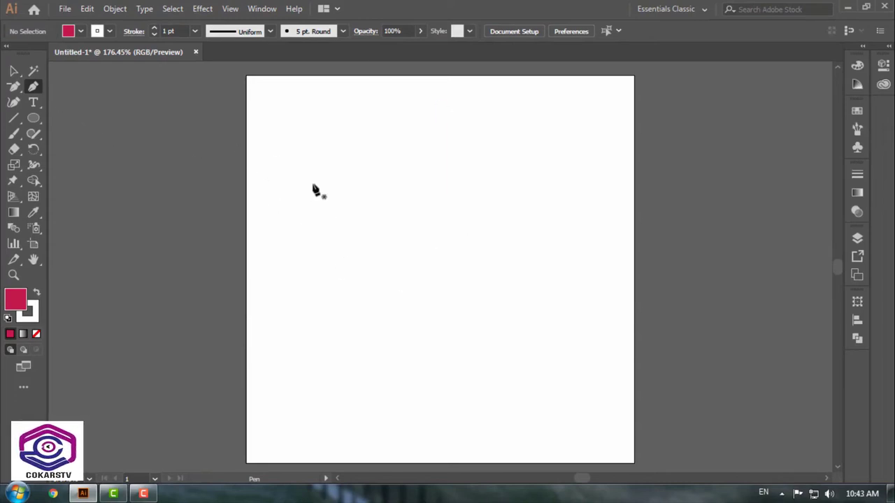
click(257, 227)
drag(398, 214, 508, 228)
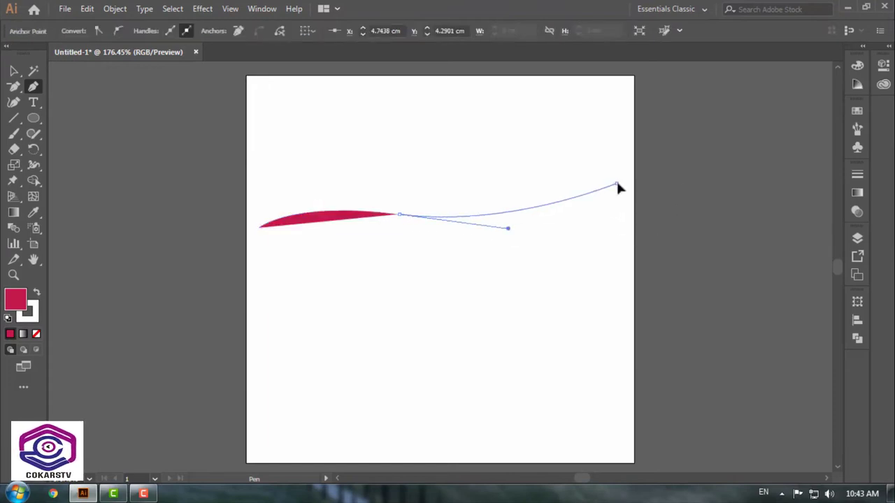
drag(615, 184, 645, 217)
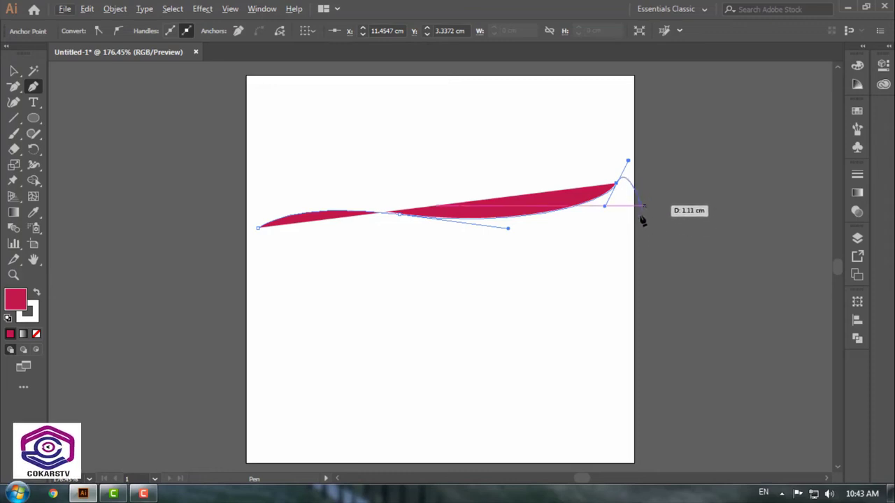
click(618, 186)
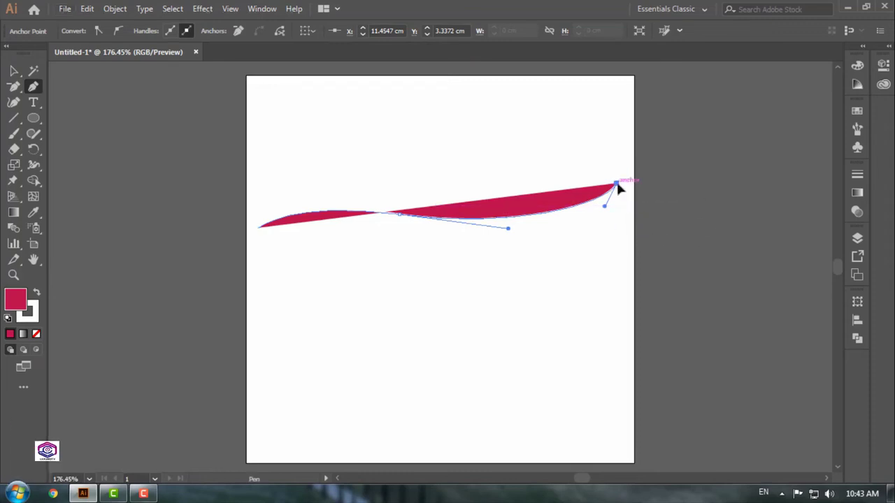
drag(578, 249, 516, 272)
drag(300, 242, 239, 272)
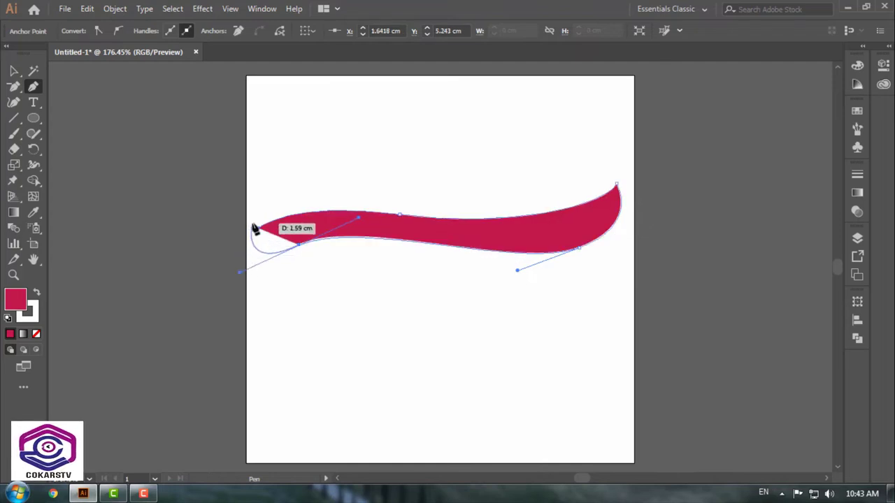
drag(255, 230, 314, 260)
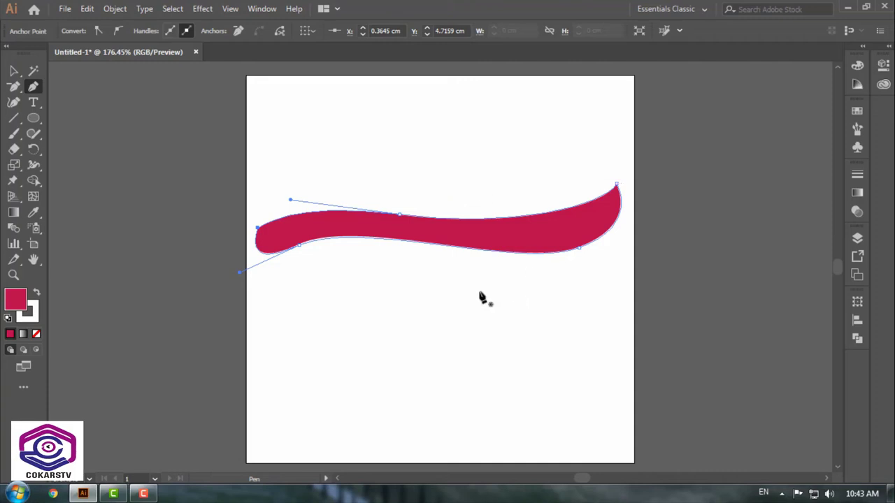
- Select the wavy crimson ribbon shape and delete it
key(v)
click(343, 201)
drag(343, 201, 447, 339)
key(Delete)
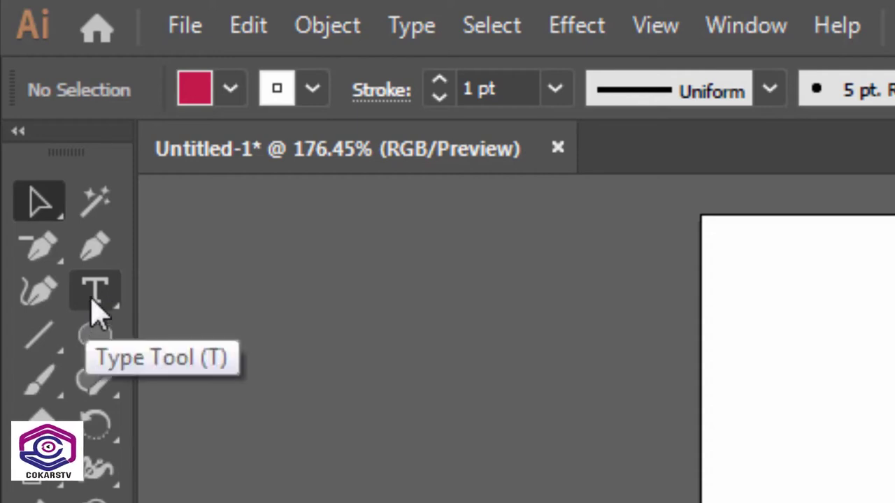
- Add the text "Belajar Illustrator" near the top of the artboard with the Type tool
click(103, 301)
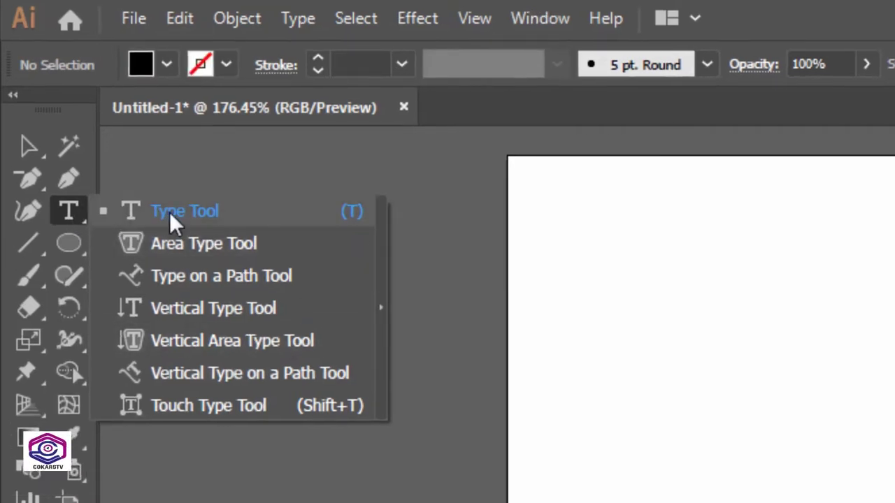
click(167, 210)
click(746, 304)
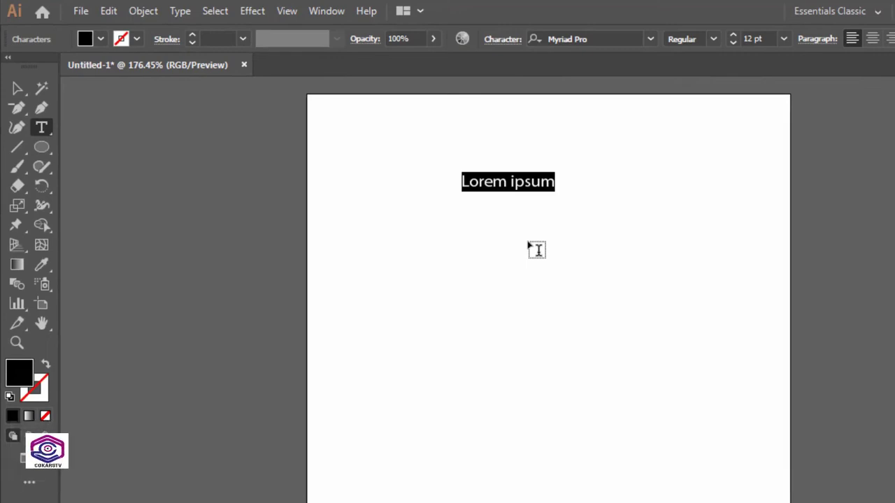
text(Belajar Illustrator)
click(17, 88)
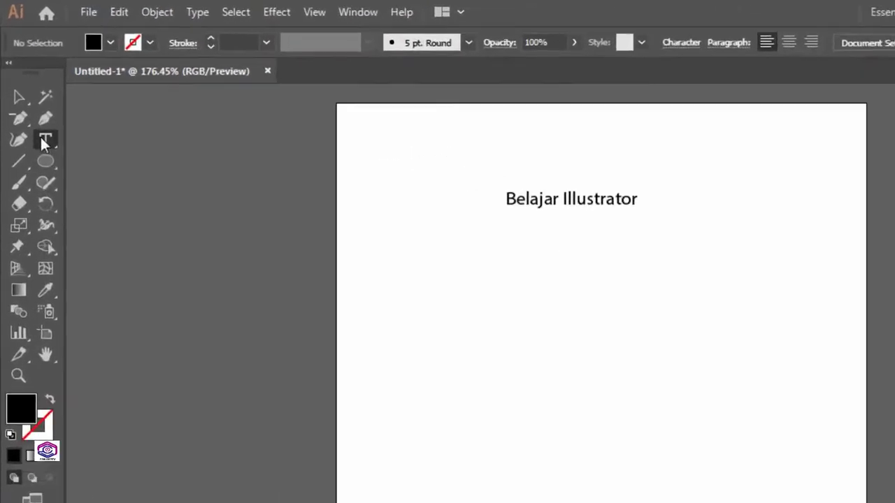
- Draw a roughly square rounded rectangle below the "Belajar Illustrator" text with the Rounded Rectangle tool
drag(42, 142, 103, 165)
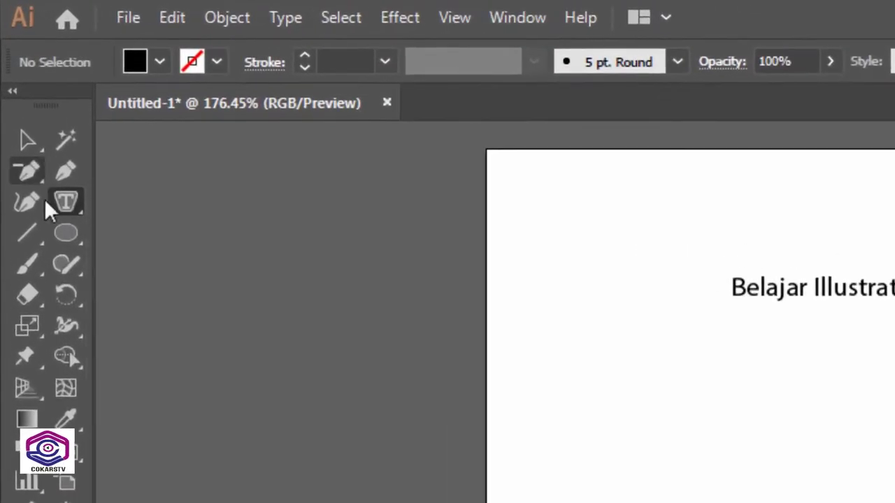
click(67, 233)
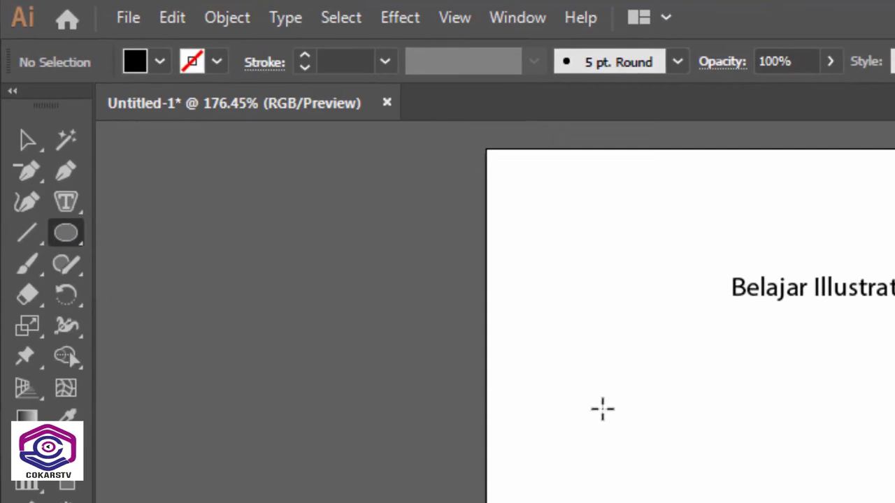
drag(65, 233, 124, 230)
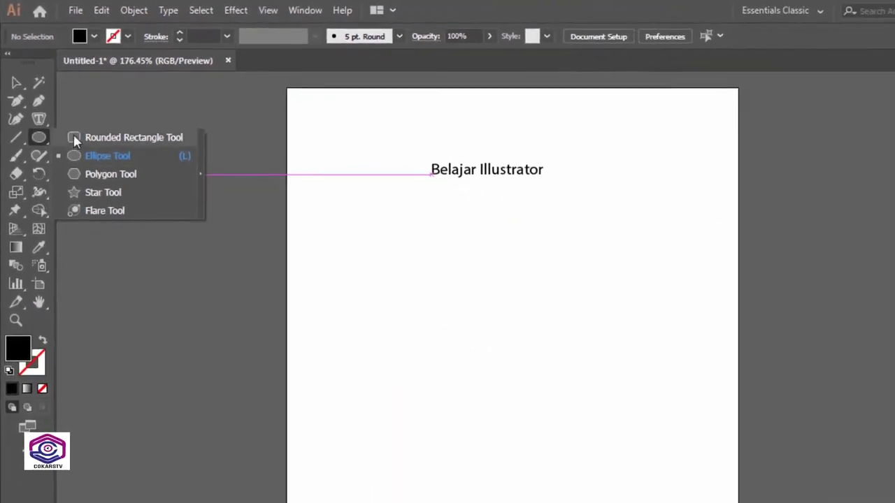
drag(73, 138, 73, 137)
drag(394, 266, 546, 418)
- Swap the rounded rectangle's fill and stroke to give it a black outline without fill, and deselect it
click(18, 83)
click(42, 340)
click(176, 316)
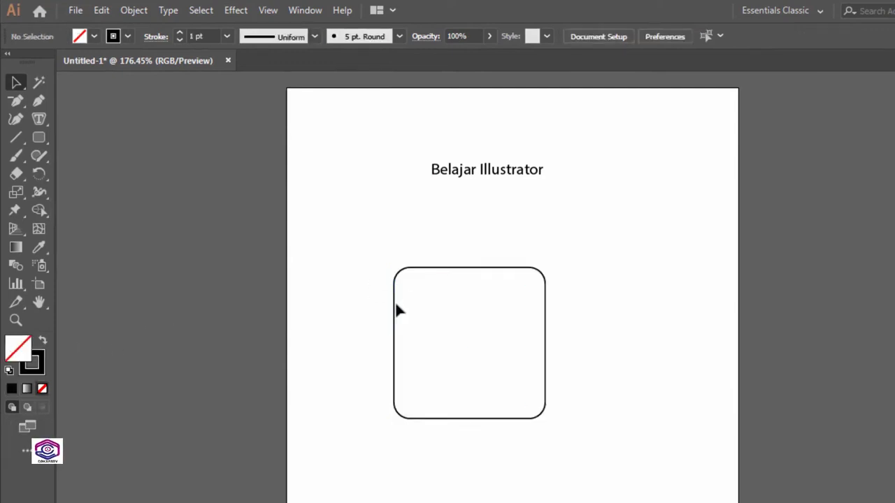
- Fill the rounded rectangle with placeholder text using the Area Type tool, and select the resulting text object
drag(38, 118, 78, 138)
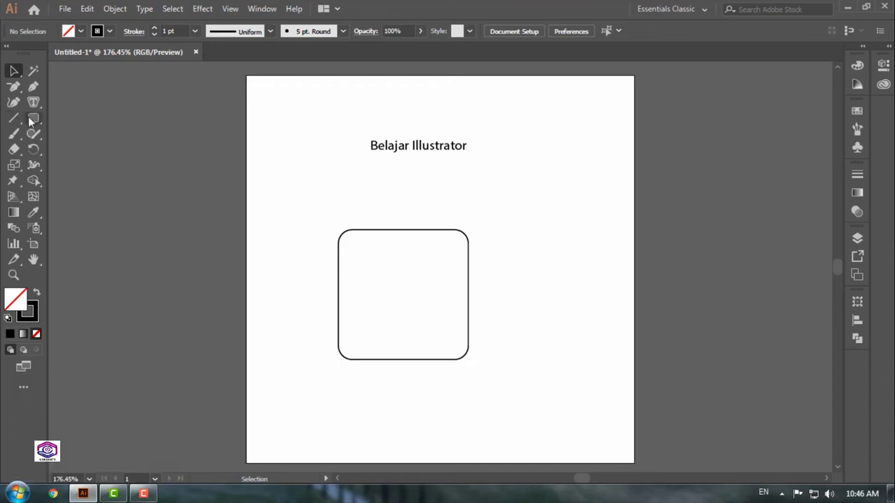
drag(31, 104, 69, 117)
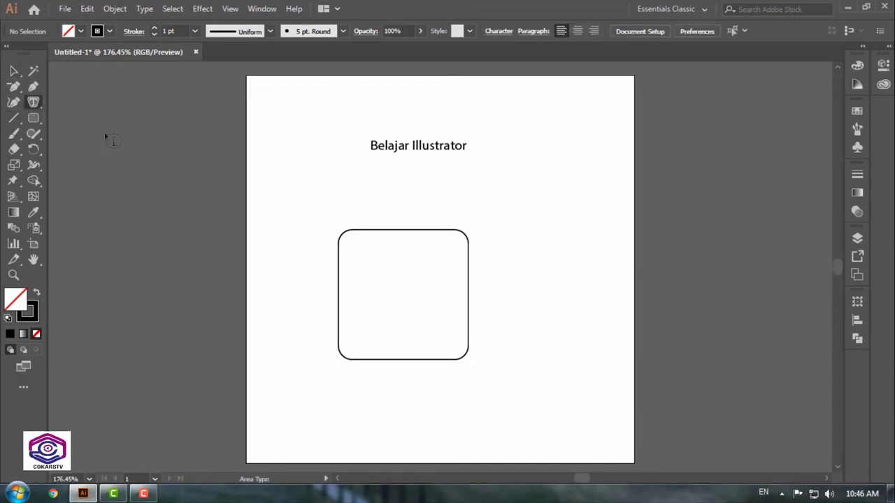
click(355, 239)
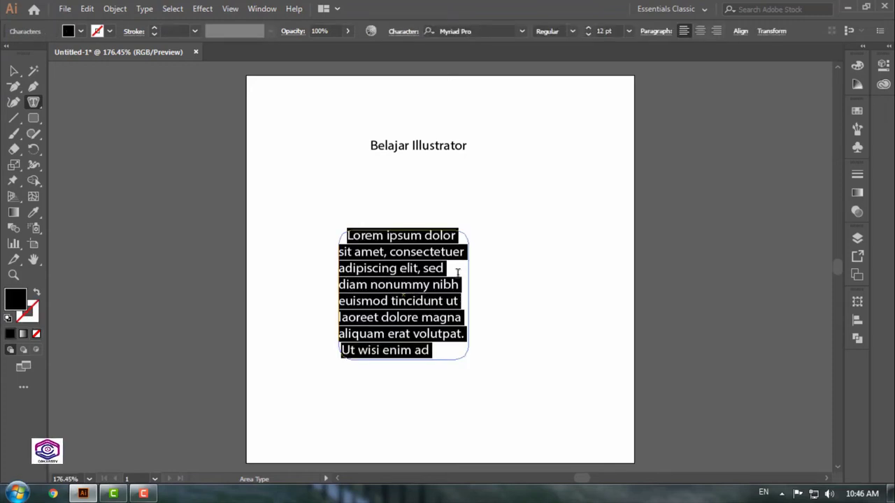
key(Escape)
click(361, 186)
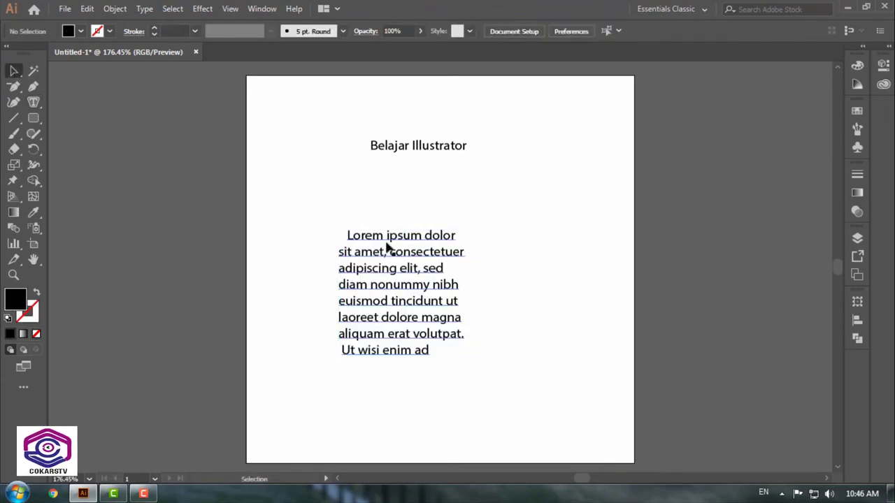
click(400, 242)
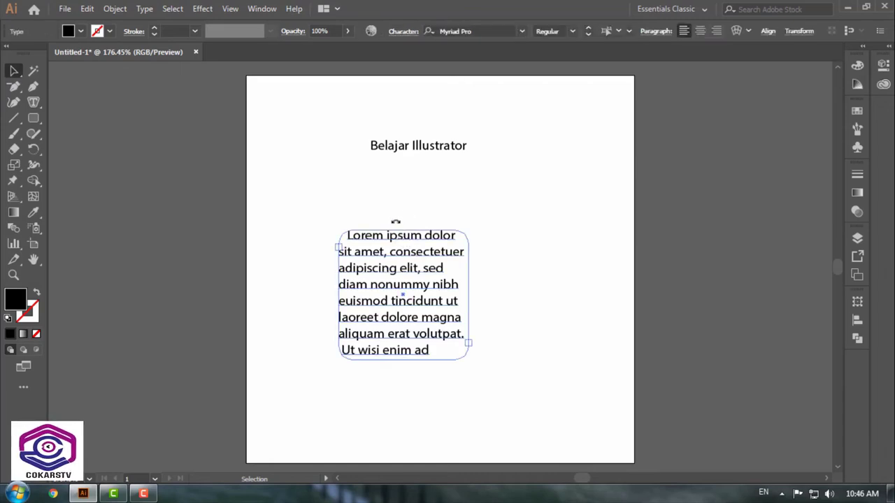
- Draw an open S-shaped curve below the paragraph with the Pen tool and swap its fill and stroke to leave a black outline
click(529, 288)
click(33, 102)
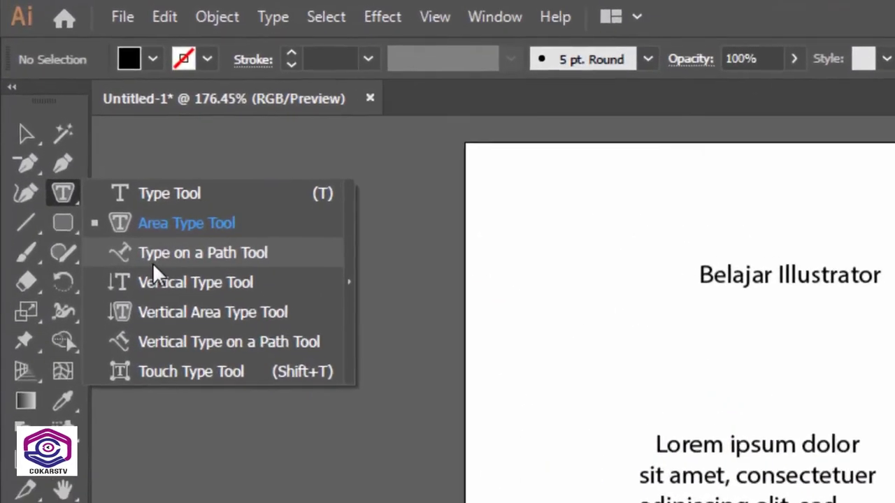
click(156, 264)
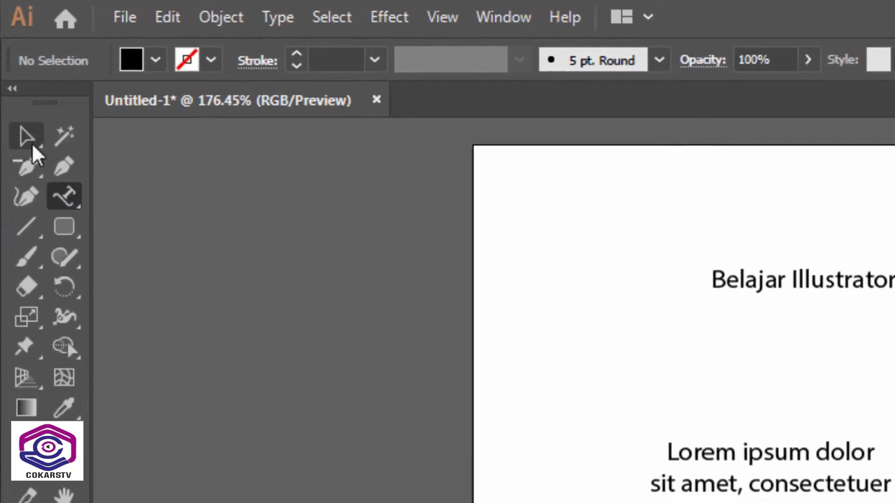
click(63, 165)
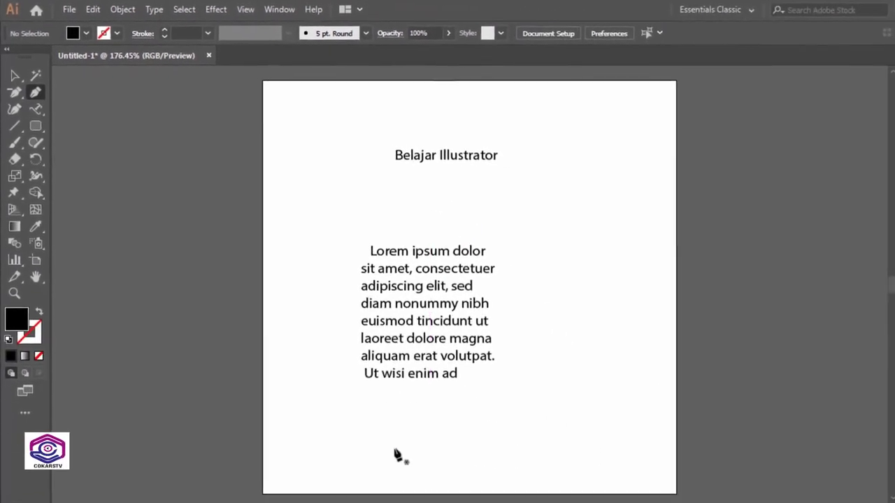
click(368, 425)
drag(499, 408, 571, 422)
click(580, 360)
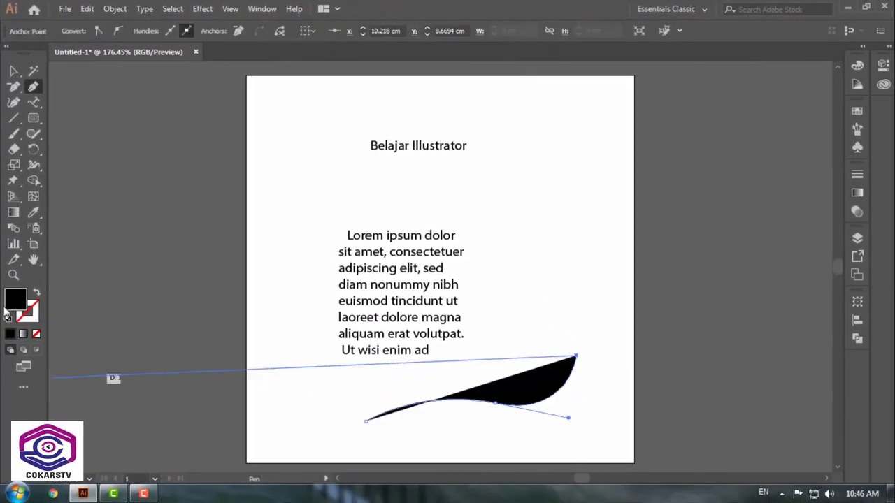
click(32, 296)
click(13, 71)
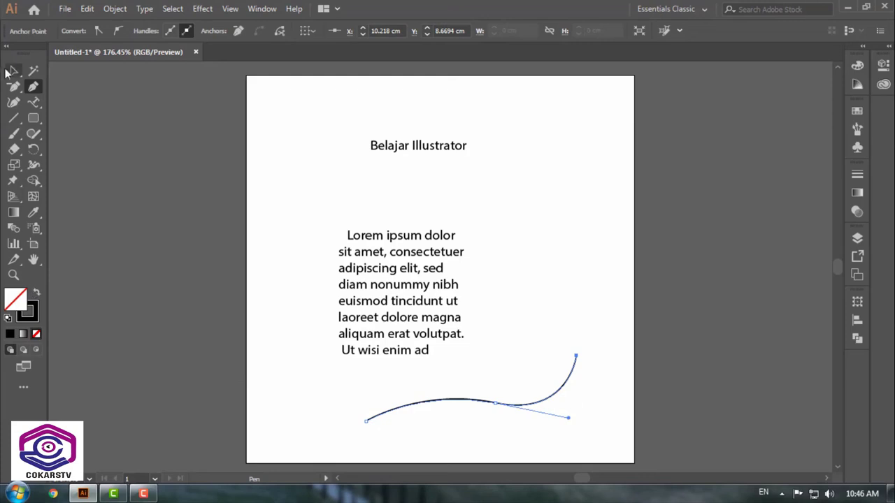
- Place placeholder text along the S-shaped curve with the Type on a Path tool, and finish editing the text
click(33, 103)
click(67, 135)
click(78, 135)
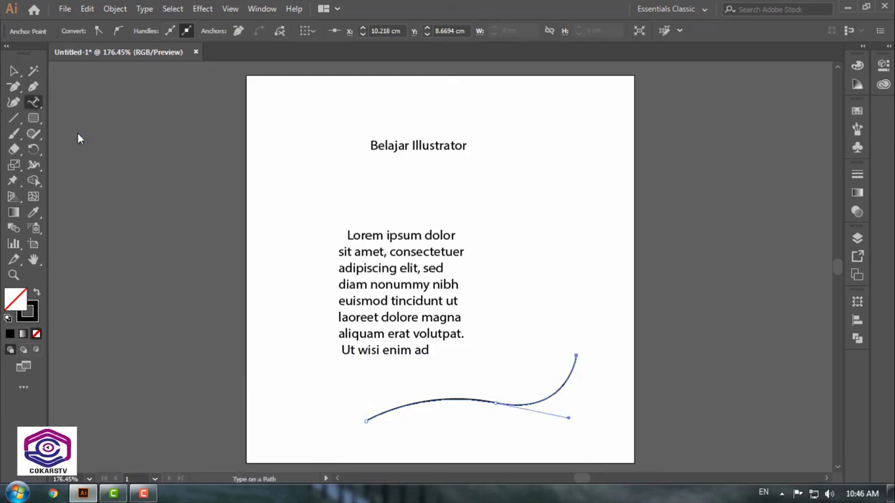
click(371, 416)
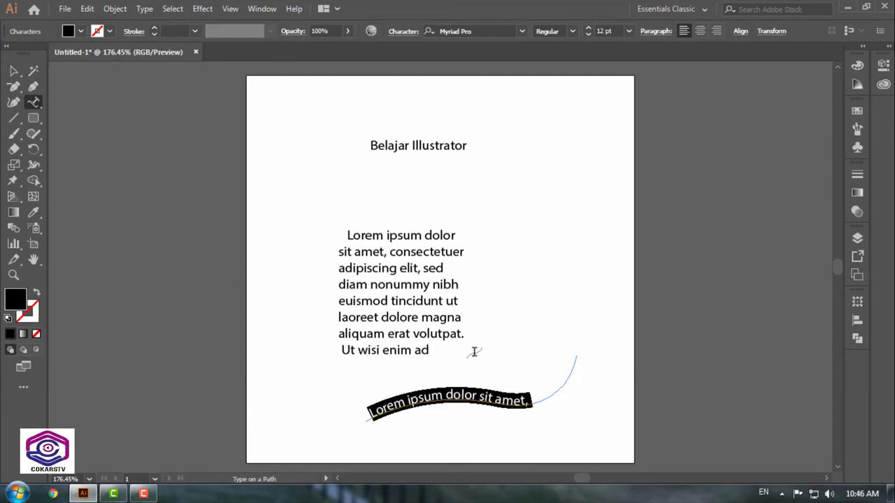
click(14, 71)
- Add vertical "Lorem ipsum" placeholder text to the left of the "Belajar Illustrator" title with the Vertical Type tool
click(33, 102)
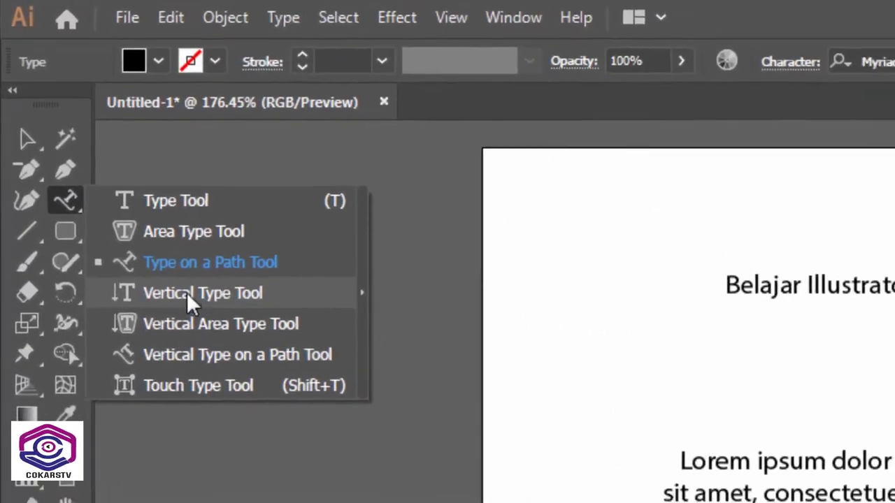
click(184, 314)
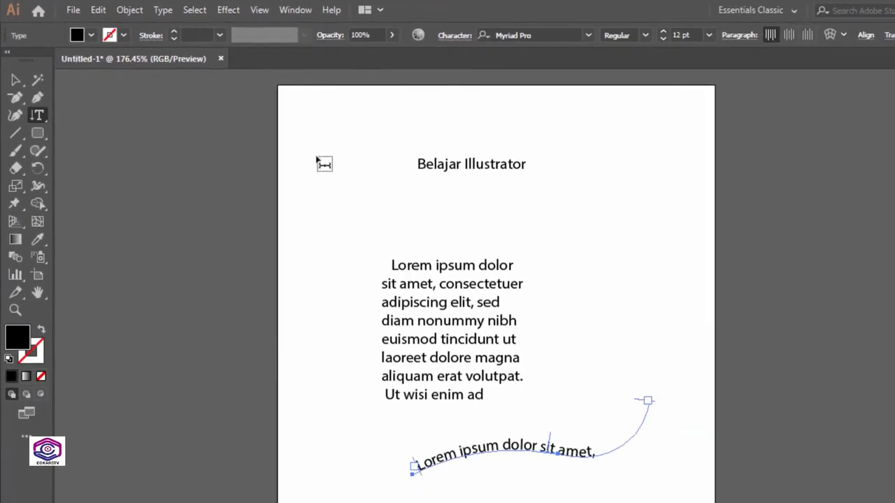
click(317, 159)
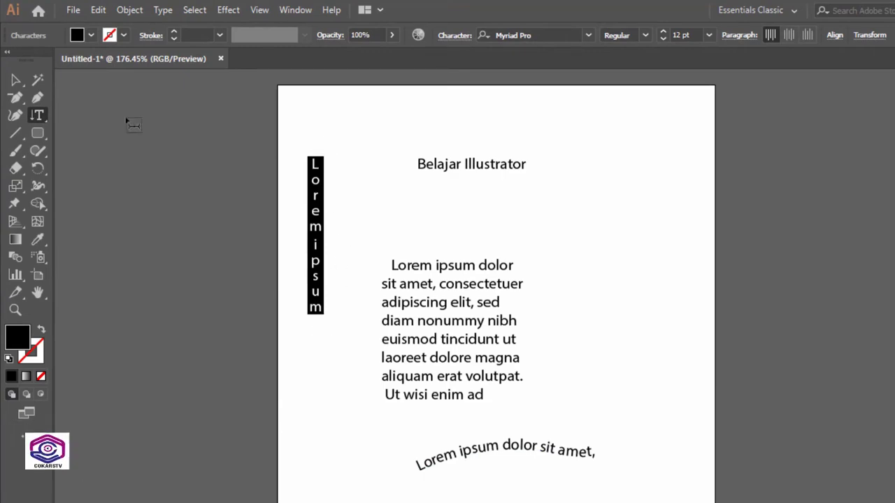
- Draw a tall, narrow rounded rectangle to the right of the title and swap its fill and stroke to leave a black outline
click(42, 113)
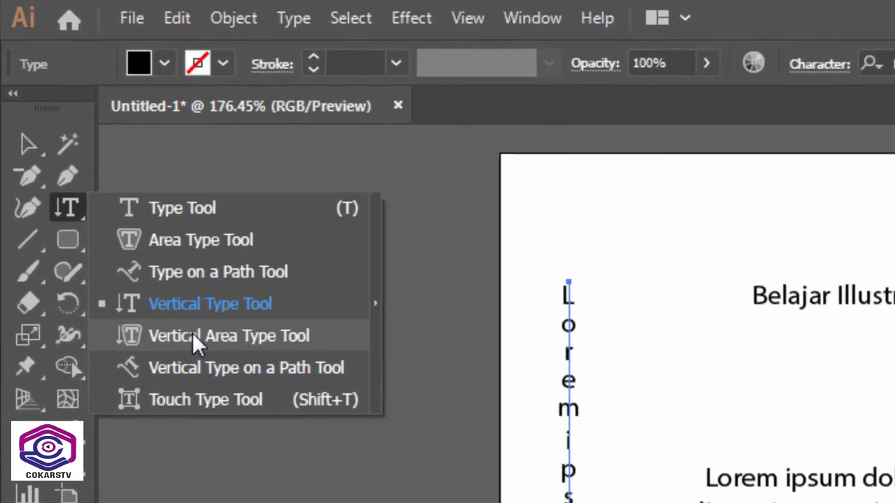
click(193, 335)
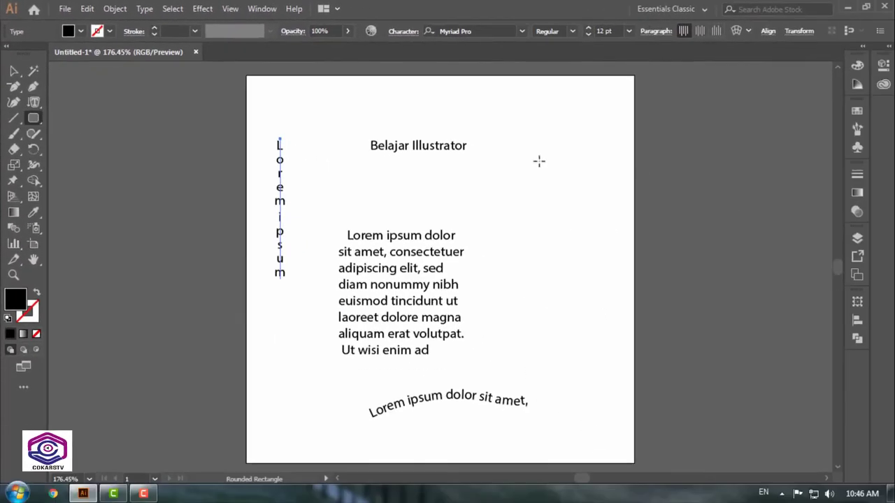
drag(539, 162, 583, 266)
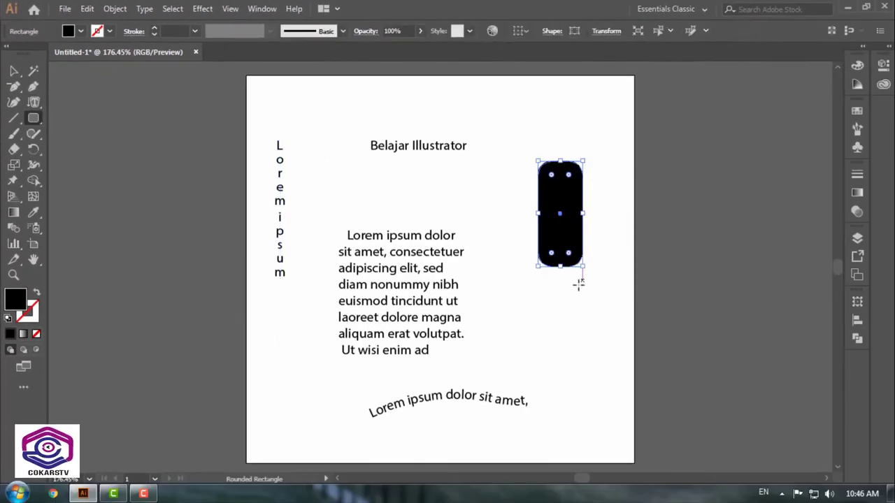
click(35, 294)
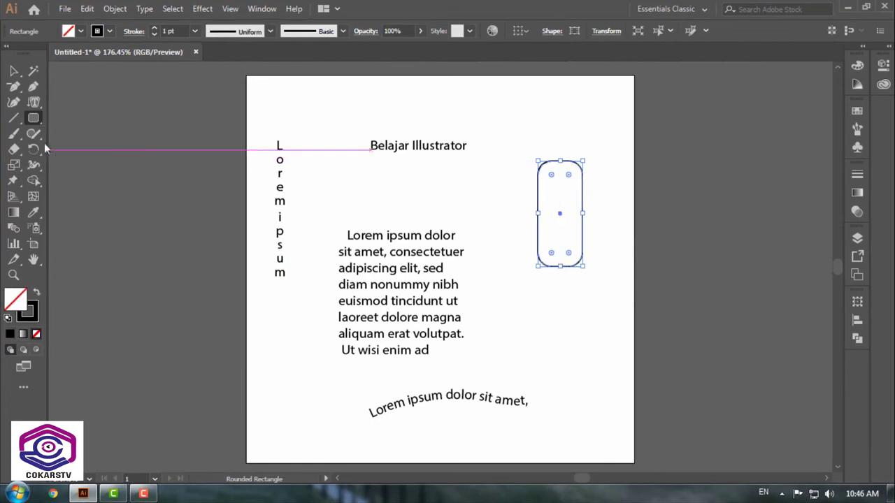
- Fill the tall rounded rectangle with vertical placeholder text using the Vertical Area Type tool, check the text object by selecting it, and deselect it
drag(38, 121, 112, 165)
click(553, 168)
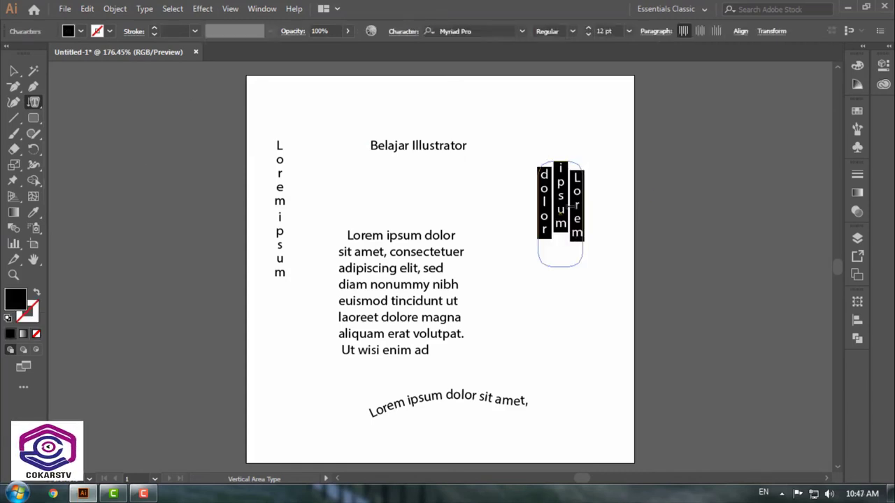
click(13, 74)
click(684, 237)
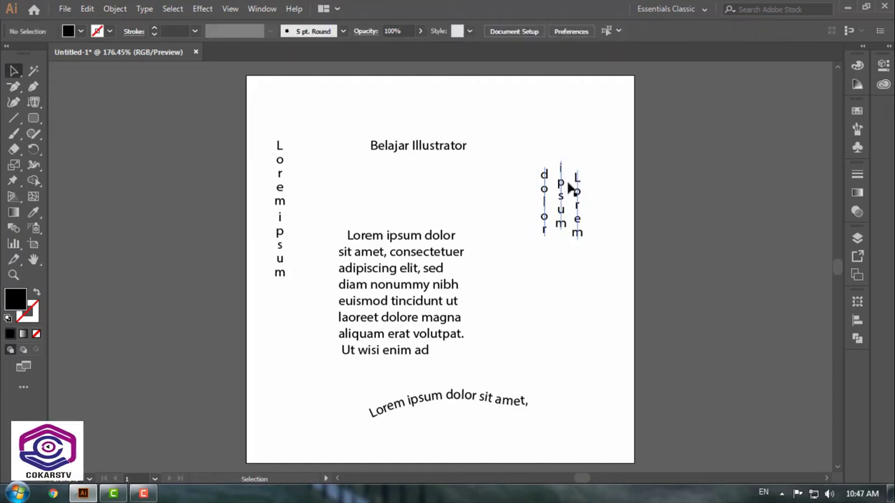
click(581, 174)
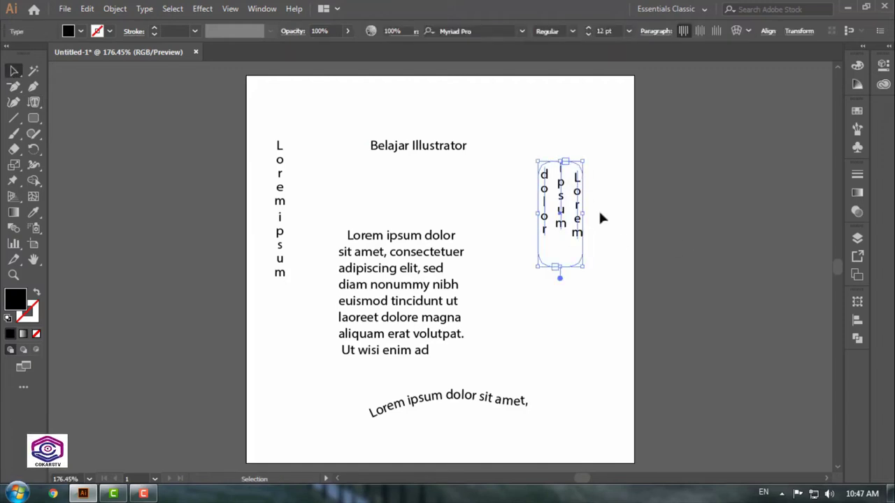
click(599, 209)
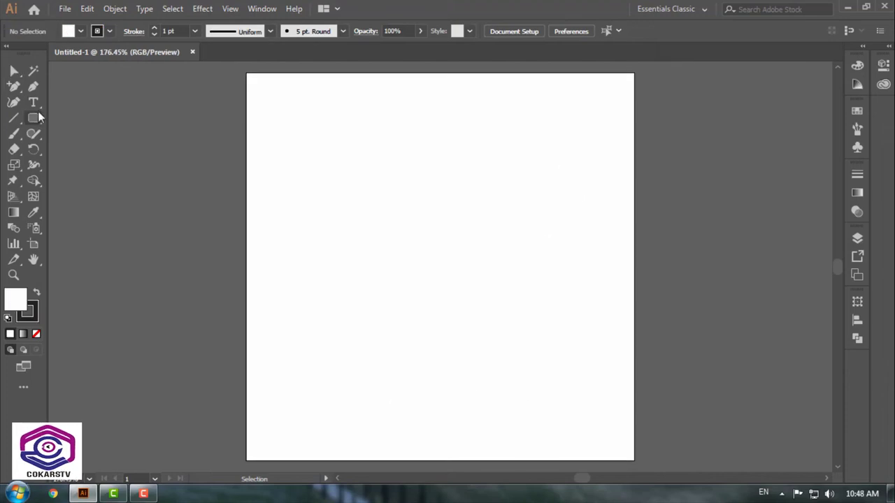
- Draw a vertical wavy curve about 1 cm wide and 6.3 cm high on the blank artboard with the Pen tool, and deselect it
click(35, 105)
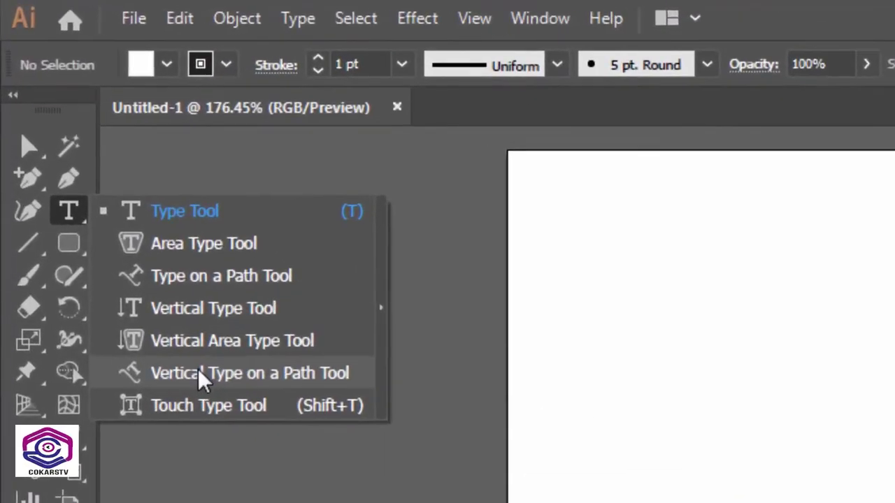
click(199, 374)
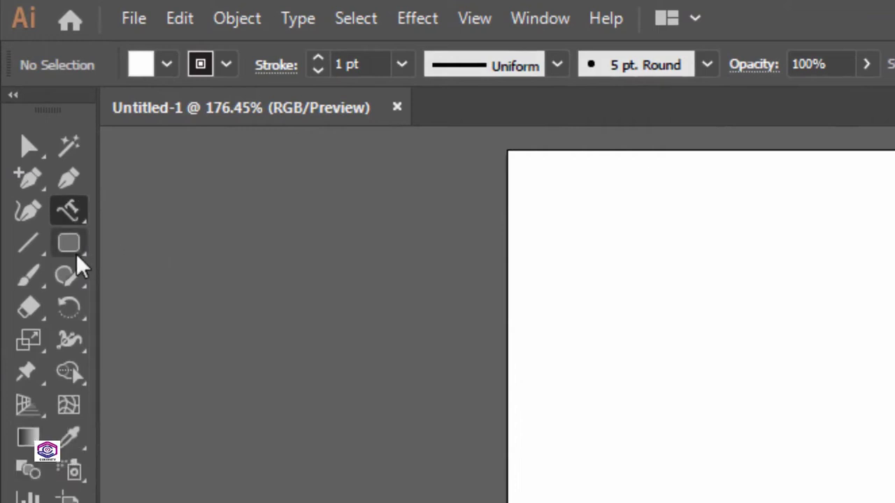
click(68, 183)
click(385, 164)
drag(420, 241, 418, 326)
drag(419, 380, 465, 408)
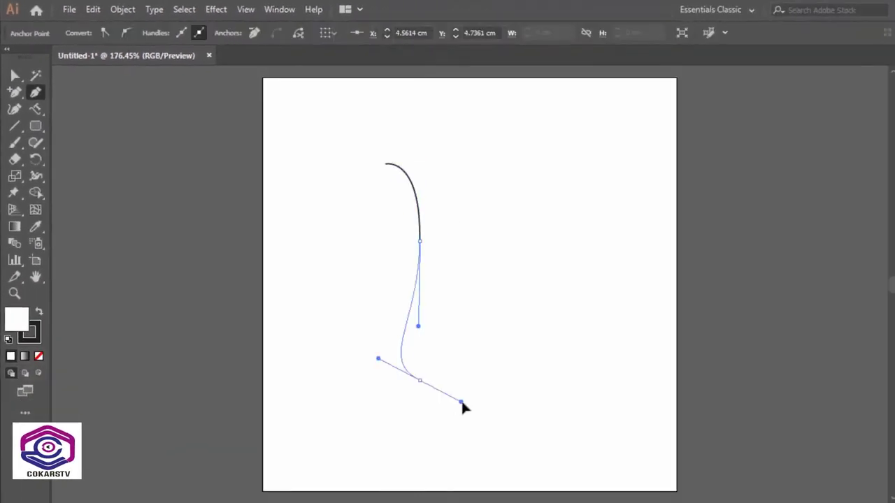
key(v)
click(114, 239)
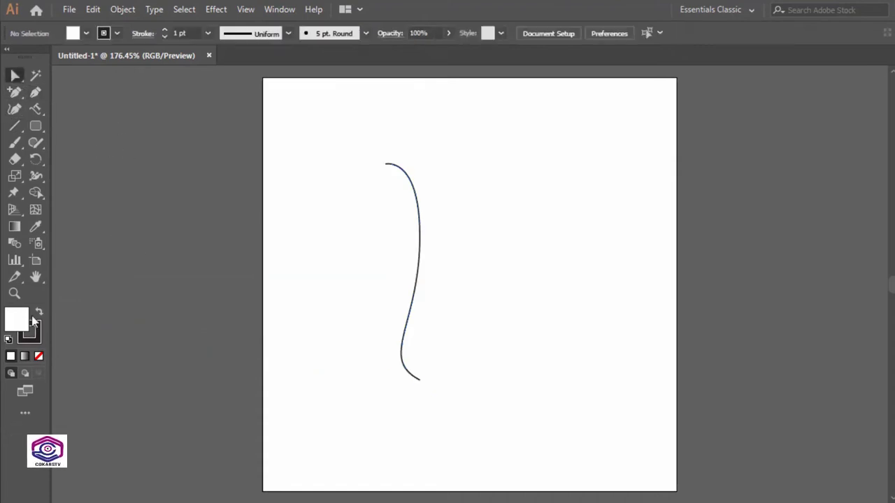
- Remove the fill from the vertical wavy curve and deselect it
click(418, 294)
click(39, 356)
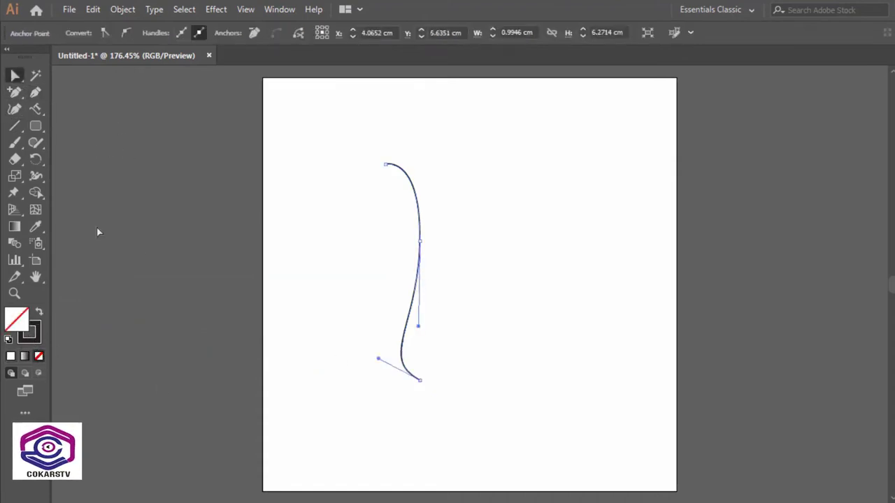
click(83, 240)
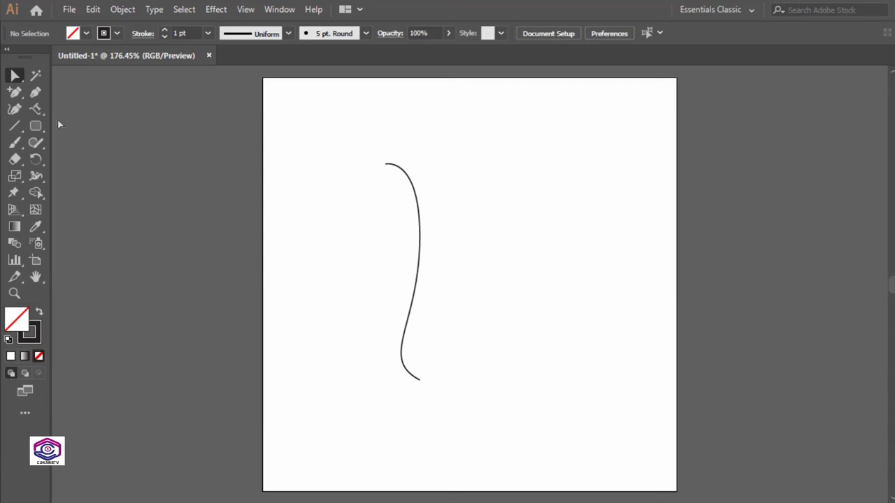
- Place vertical "Lorem ipsum" placeholder text along the wavy curve with the Vertical Type on a Path tool, and select the text object
click(37, 108)
click(409, 174)
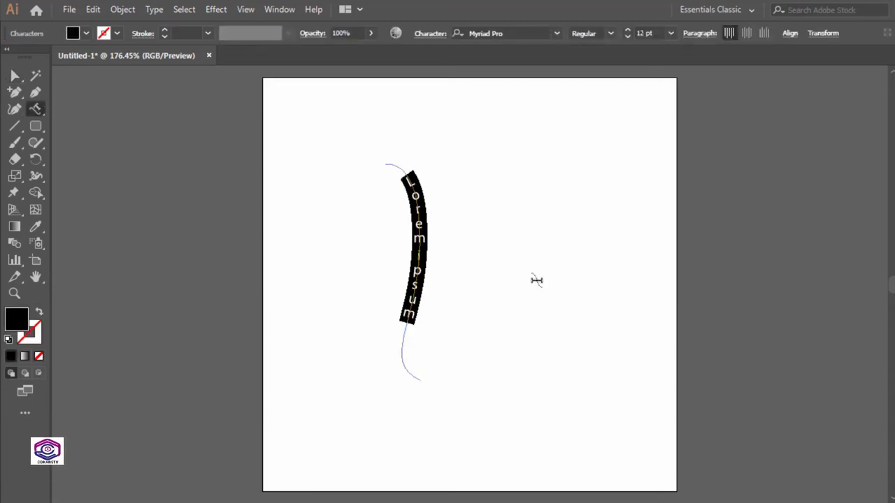
click(15, 75)
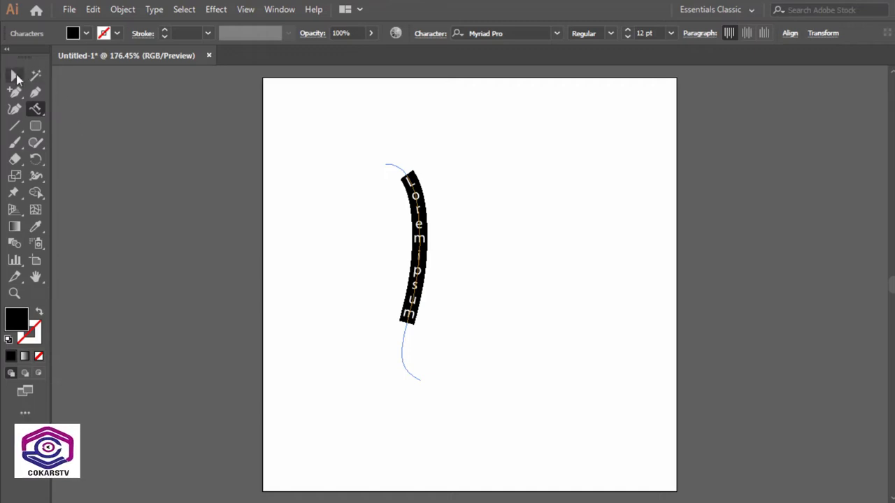
click(281, 151)
drag(319, 147, 457, 316)
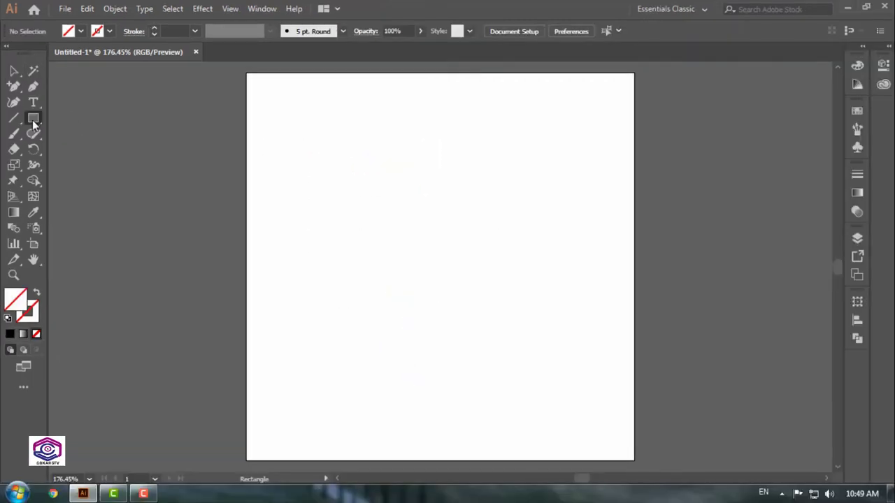
- Draw a rounded rectangle about 4.7 x 3.1 cm in the upper-left part of the blank artboard with the Rounded Rectangle tool
click(32, 120)
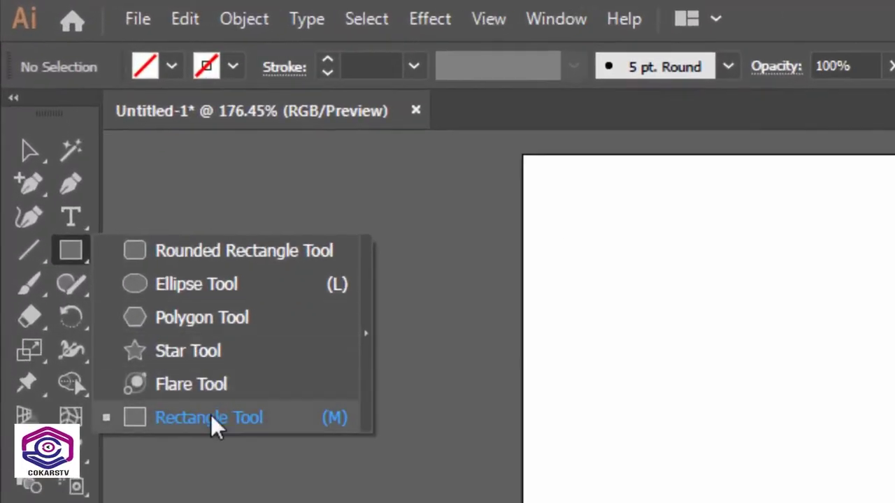
click(190, 250)
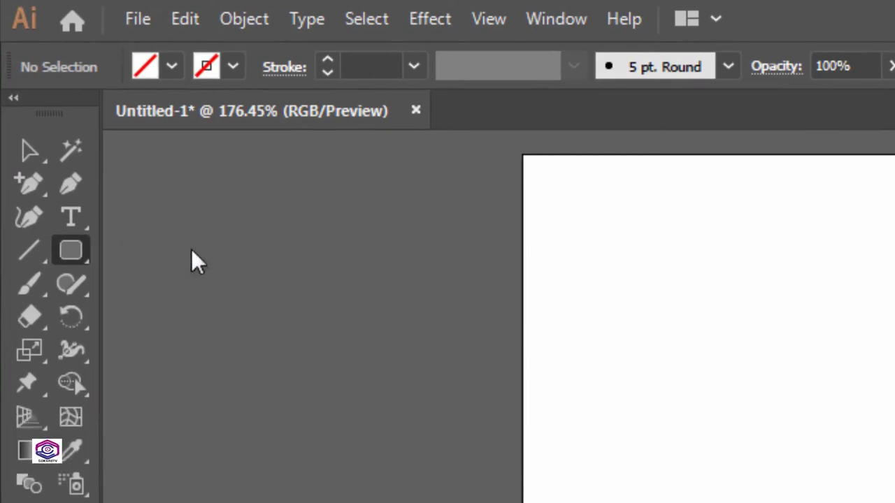
drag(566, 308, 888, 502)
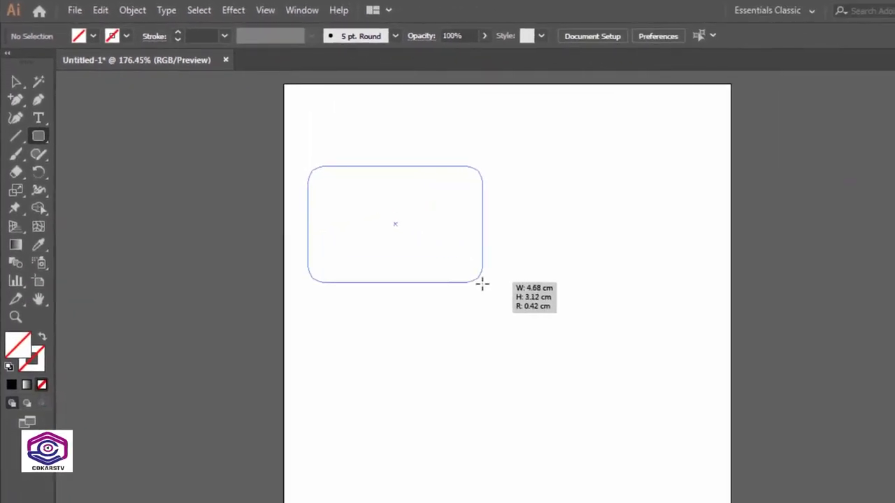
drag(482, 283, 482, 284)
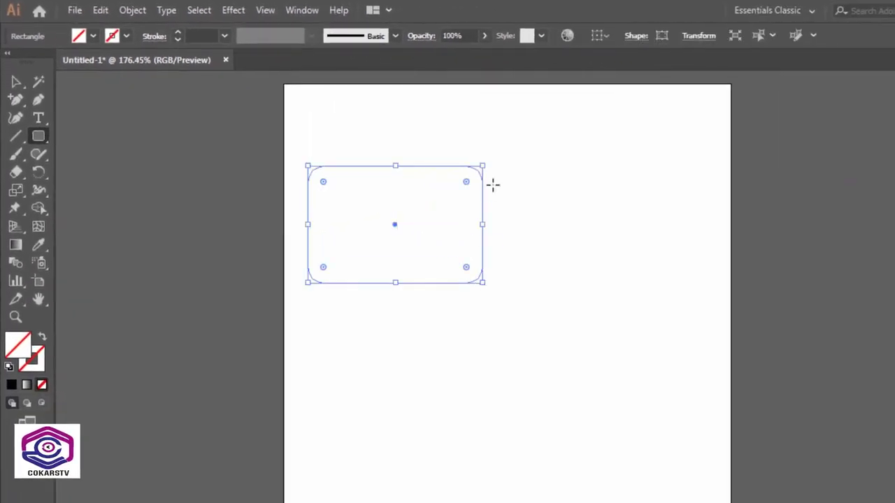
- Fill the rounded rectangle with solid black, leaving it without a stroke, and deselect it
click(12, 385)
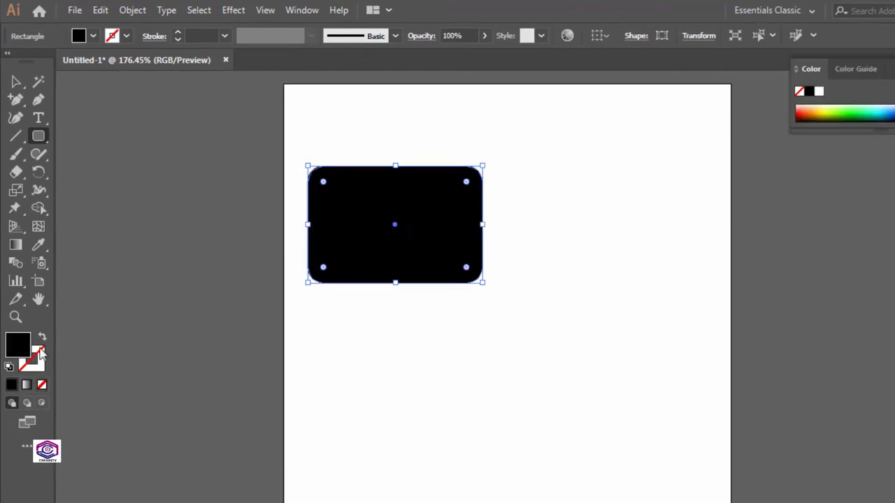
click(16, 82)
click(246, 138)
click(446, 212)
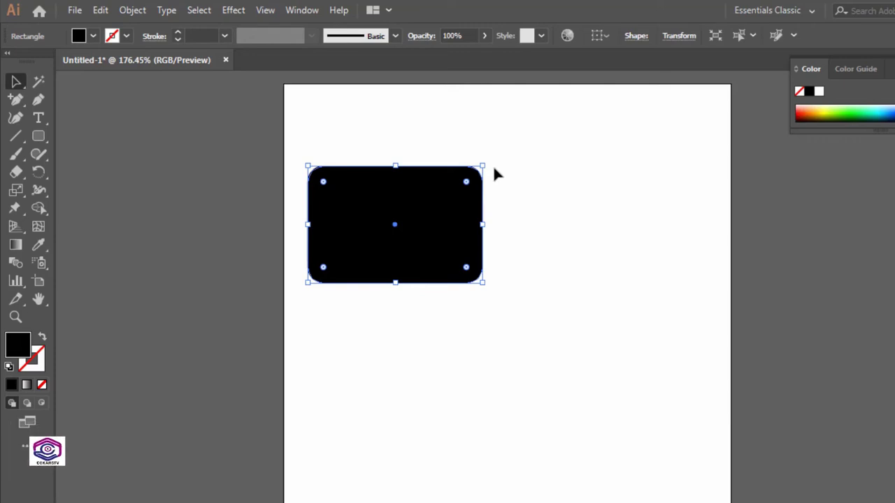
click(495, 168)
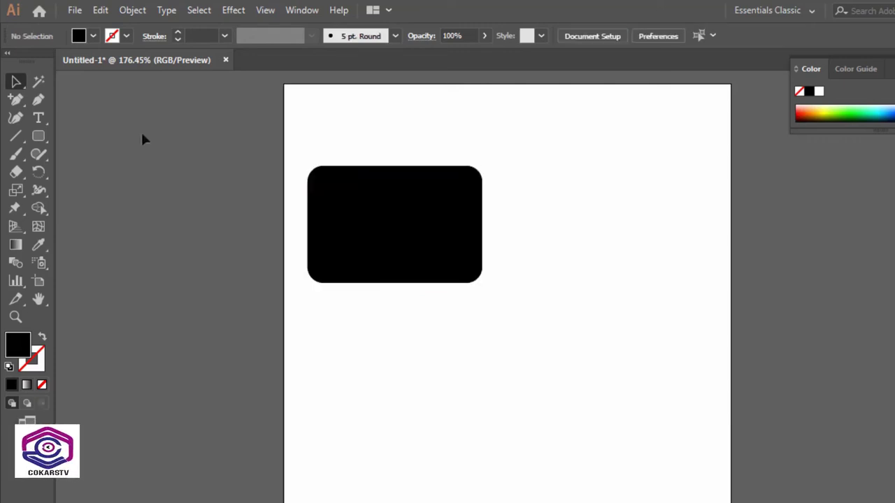
- Draw a small, nearly circular black ellipse to the right of the rounded rectangle with the Ellipse tool
drag(39, 137, 73, 165)
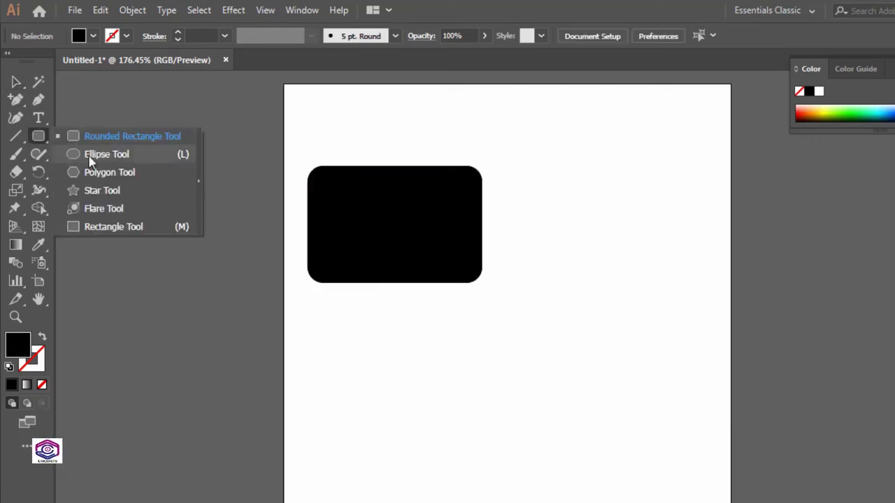
click(89, 159)
drag(551, 230, 630, 312)
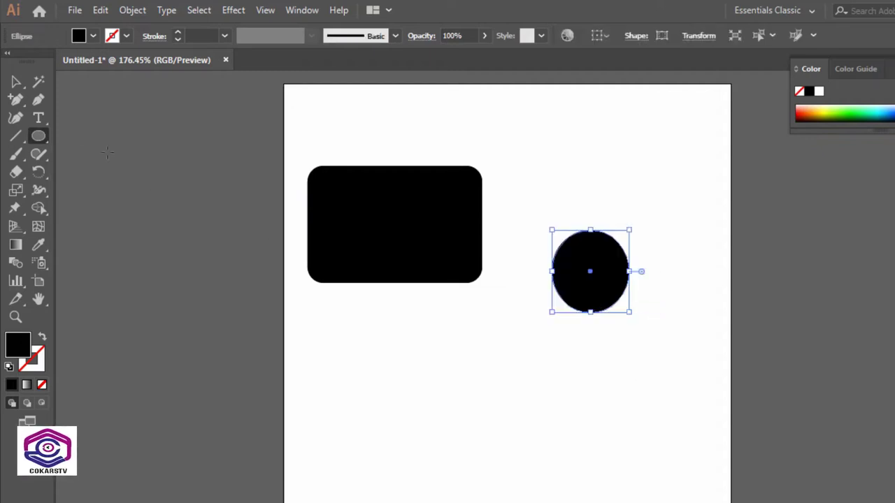
- Draw a plain black rectangle below the rounded rectangle with the Rectangle tool, and switch back to the Rounded Rectangle tool
drag(39, 142, 100, 233)
drag(318, 346, 448, 421)
drag(39, 137, 87, 139)
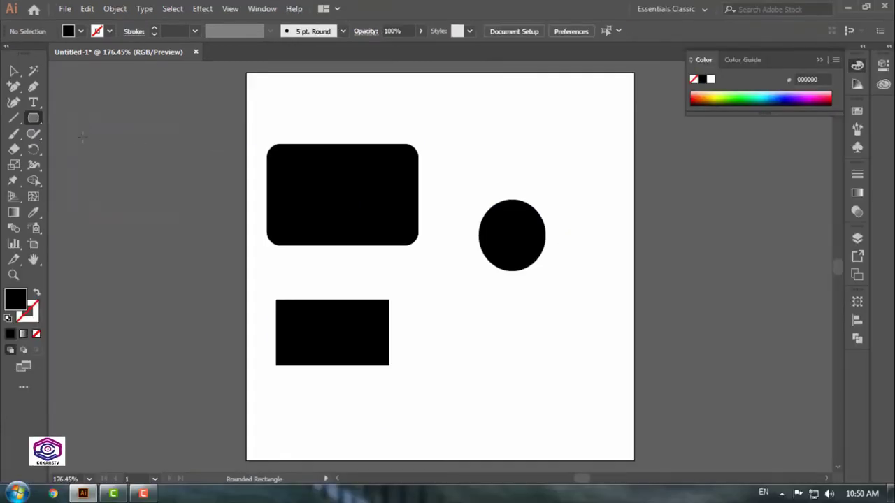
drag(36, 118, 104, 179)
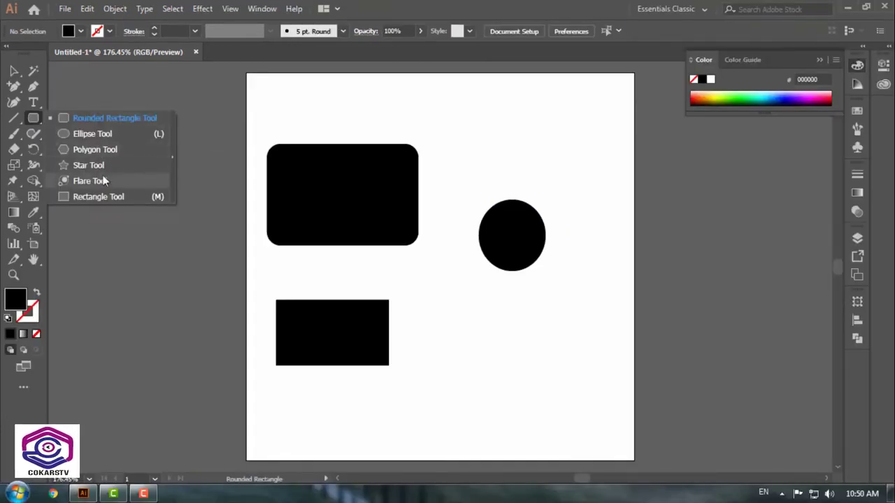
- Enlarge the plain rectangle from its upper-right corner until it is wider than the rounded rectangle, and deselect it
key(v)
click(384, 180)
click(364, 280)
click(340, 348)
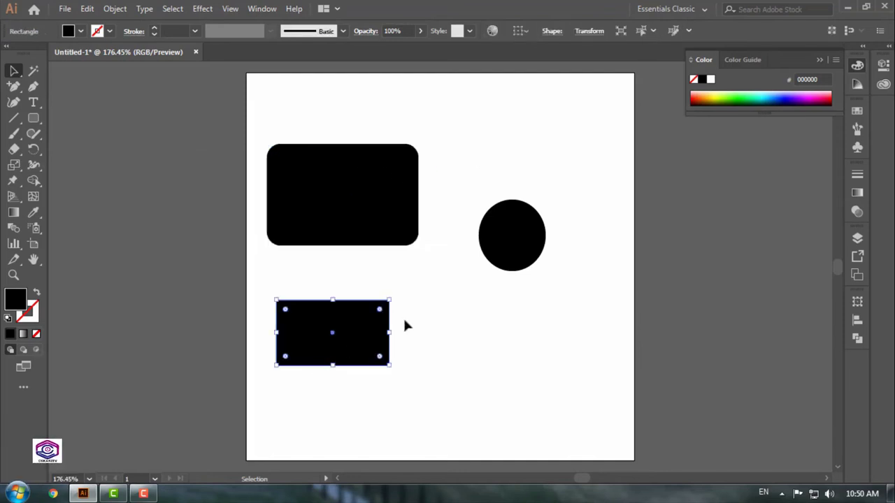
scroll(406, 301, down, 1)
click(409, 281)
click(387, 276)
drag(389, 268, 453, 235)
click(455, 280)
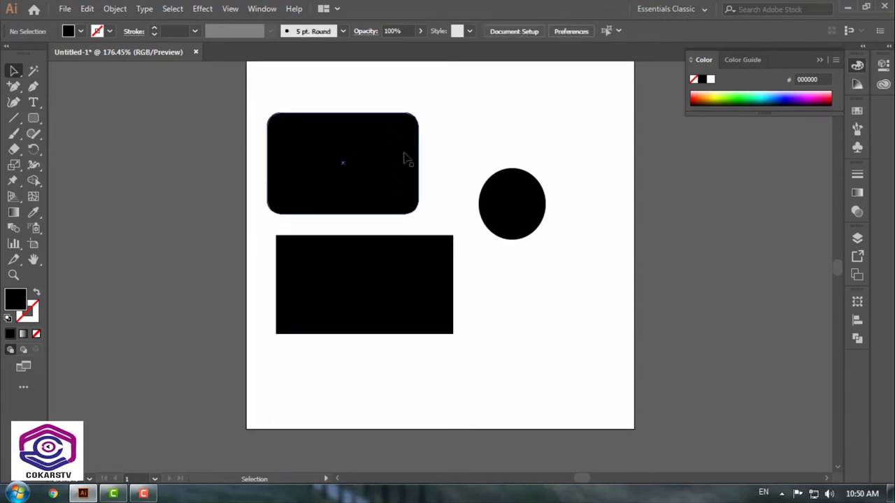
- Round the lower rectangle's corners fully with its live corner widgets to form a pill shape
click(437, 262)
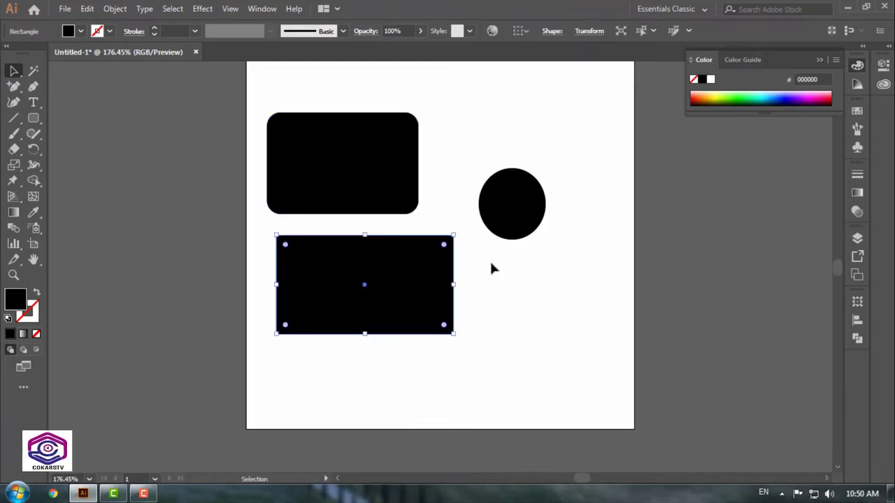
click(501, 330)
click(413, 268)
click(81, 110)
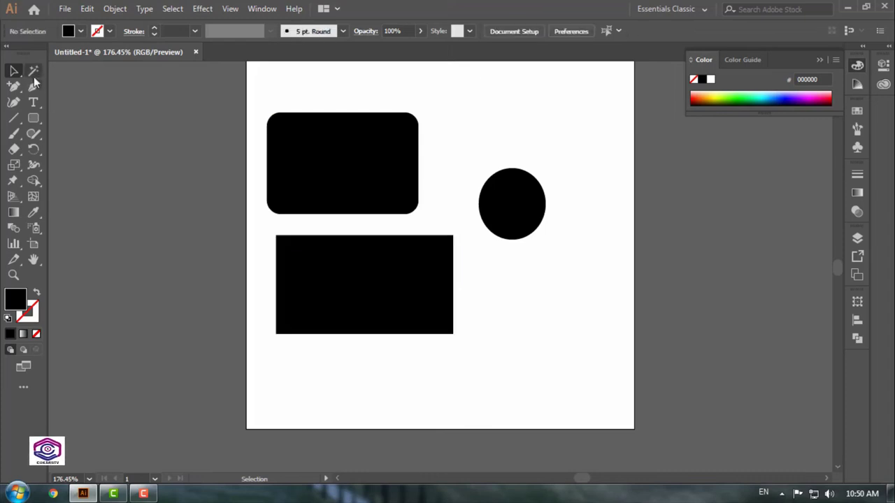
click(369, 284)
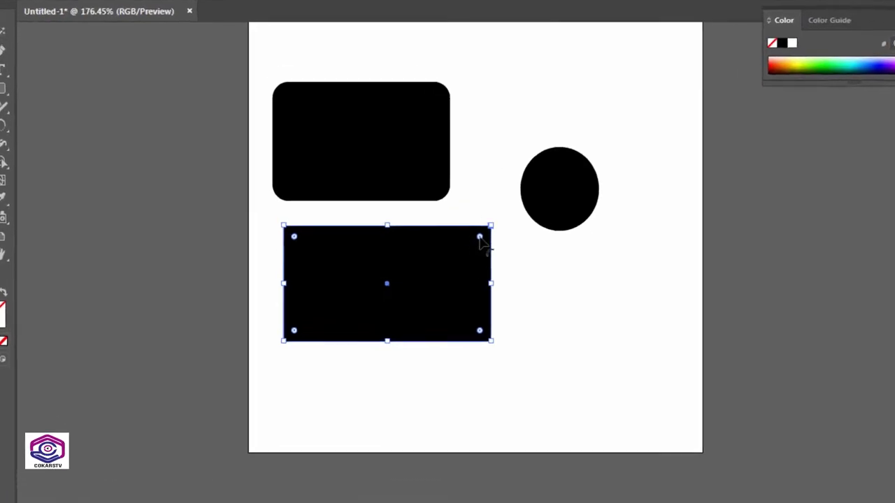
drag(444, 248, 412, 262)
- Clear the artboard by selecting and deleting all the black shapes
drag(587, 245, 503, 273)
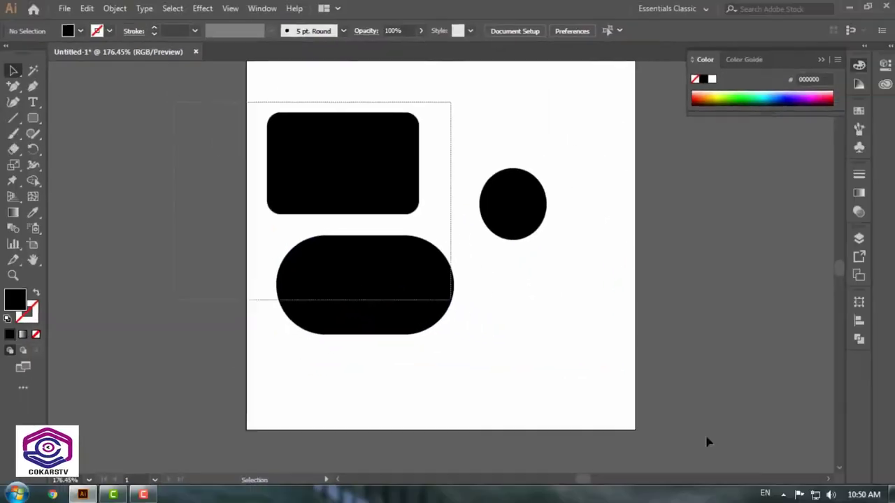
key(ctrl+a)
key(Delete)
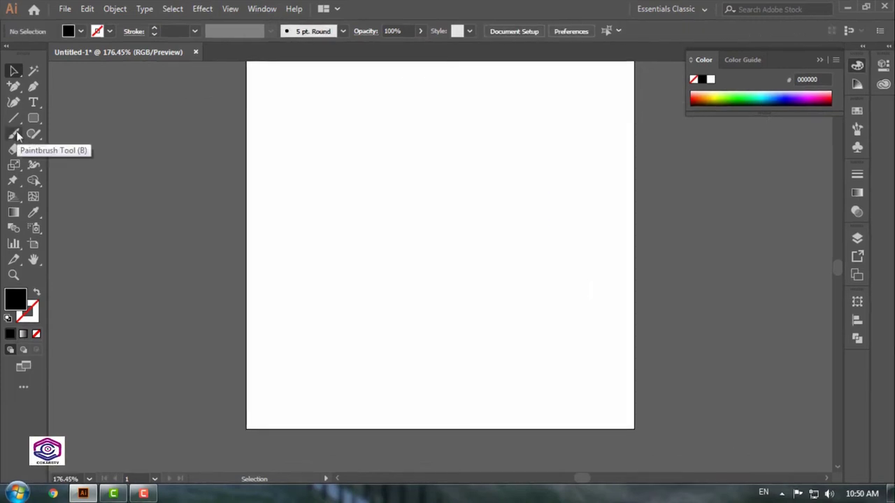
- Paint three separate freehand curved strokes across the artboard with the Paintbrush tool and the 5 pt. Round brush
drag(17, 136, 100, 134)
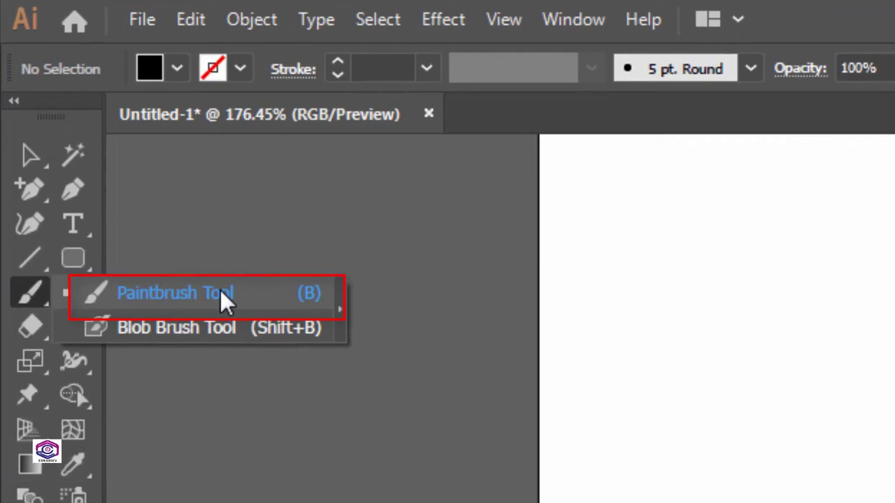
drag(220, 291, 220, 294)
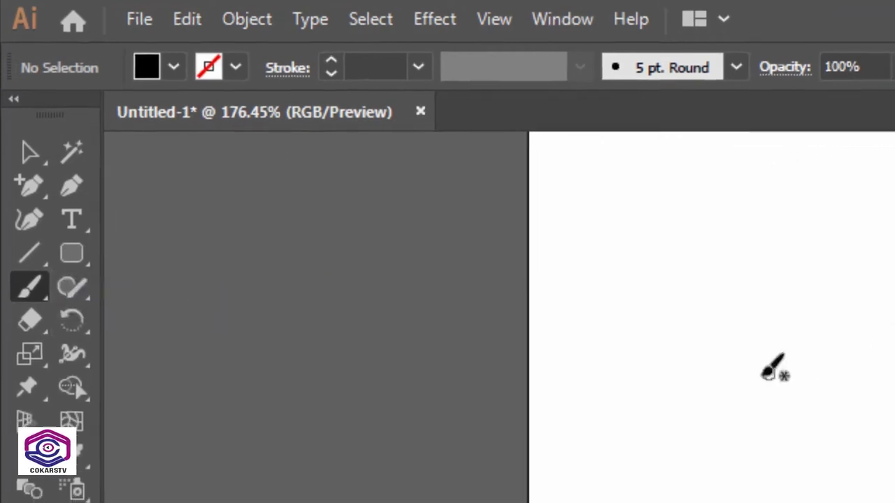
drag(725, 386, 894, 502)
drag(722, 204, 731, 321)
drag(793, 290, 752, 439)
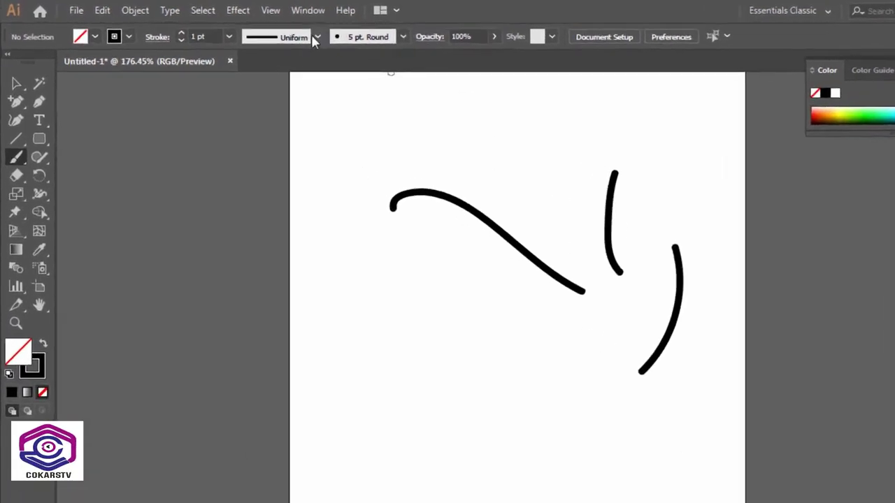
- Paint a short diagonal stroke with Width Profile 1 and another short stroke with the triangular tapered profile, above the existing curves
click(270, 31)
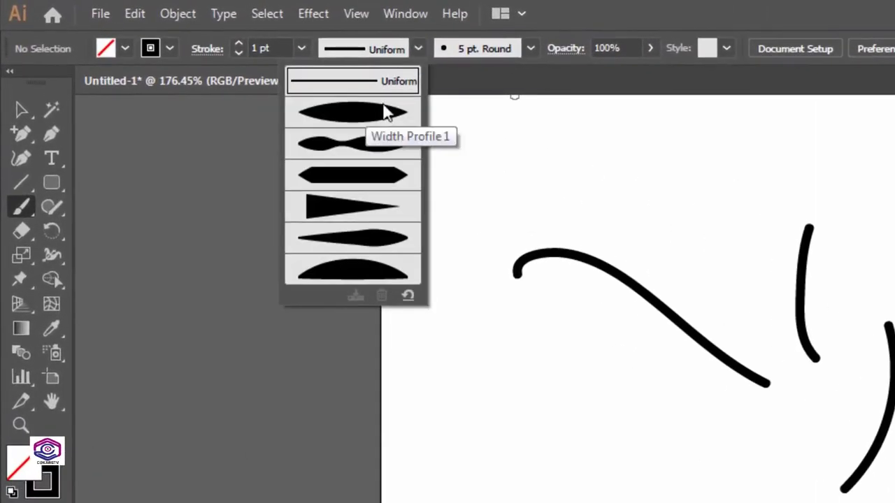
click(231, 73)
drag(586, 233, 664, 283)
click(417, 48)
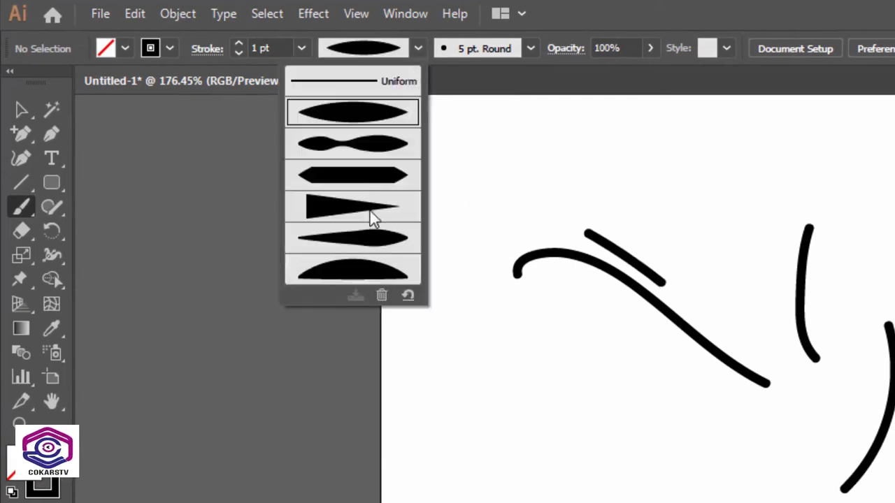
click(371, 213)
drag(726, 188, 738, 190)
- Set the stroke weight to 6 pt and paint two thick strokes in the upper-left part of the artboard
click(302, 49)
click(337, 248)
drag(463, 171, 509, 318)
drag(599, 200, 642, 200)
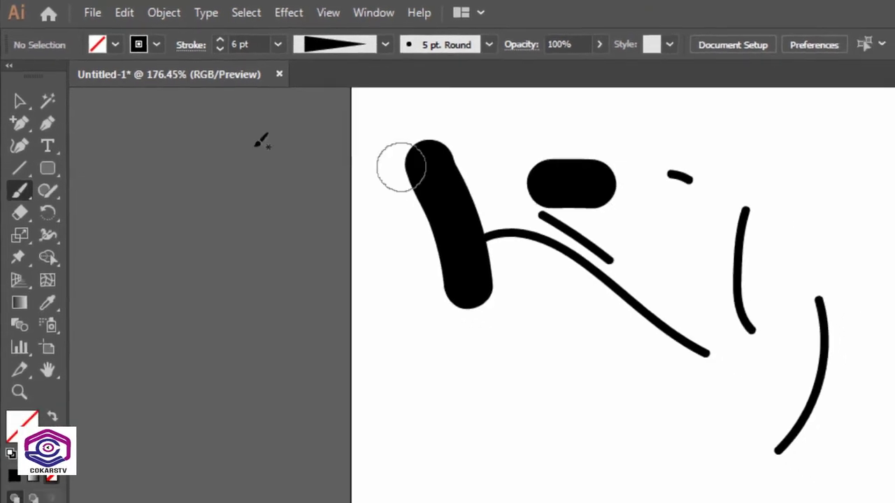
- Select all the brush strokes and delete them from the artboard
key(v)
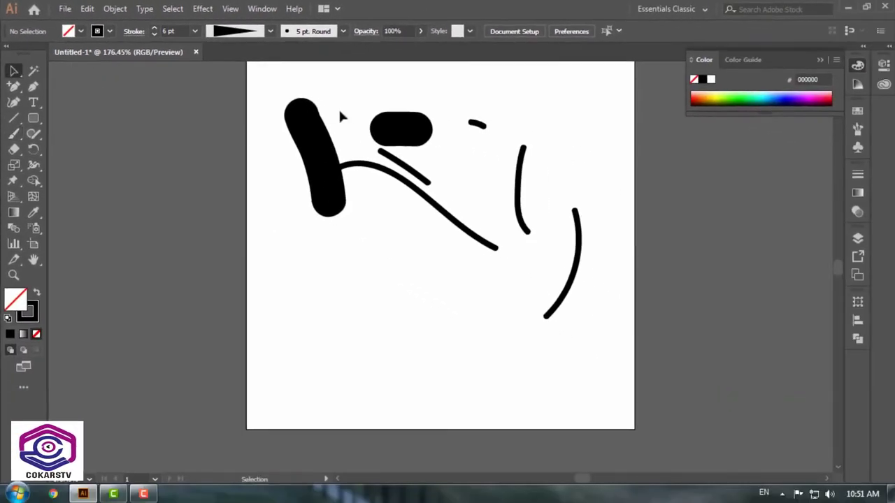
drag(248, 102, 609, 329)
key(Delete)
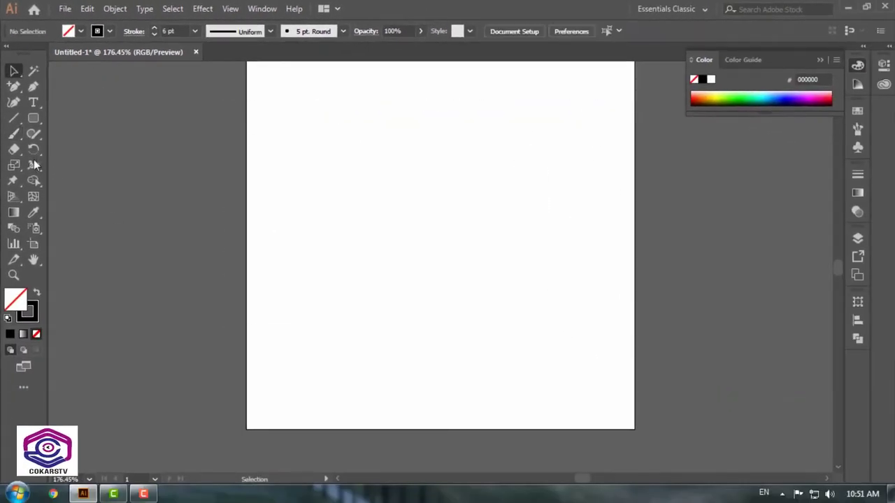
- Draw several separate freehand curves with a 6 pt stroke across the artboard using the Pencil tool
click(28, 134)
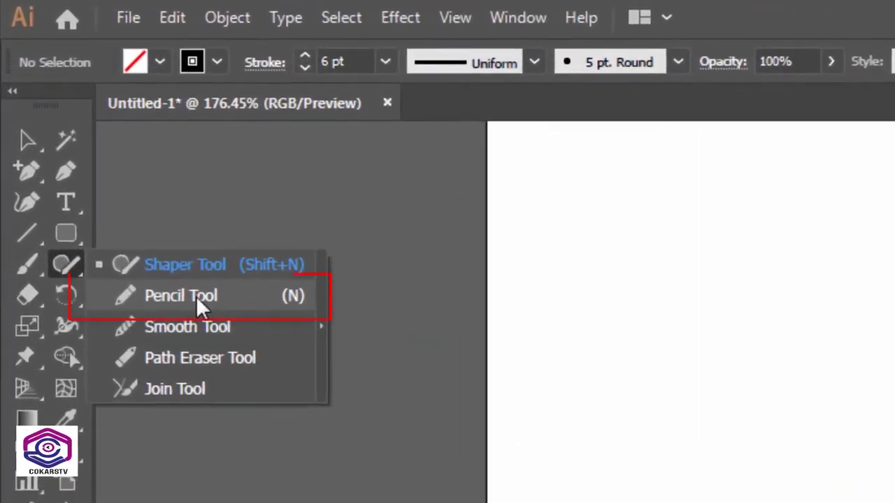
click(195, 296)
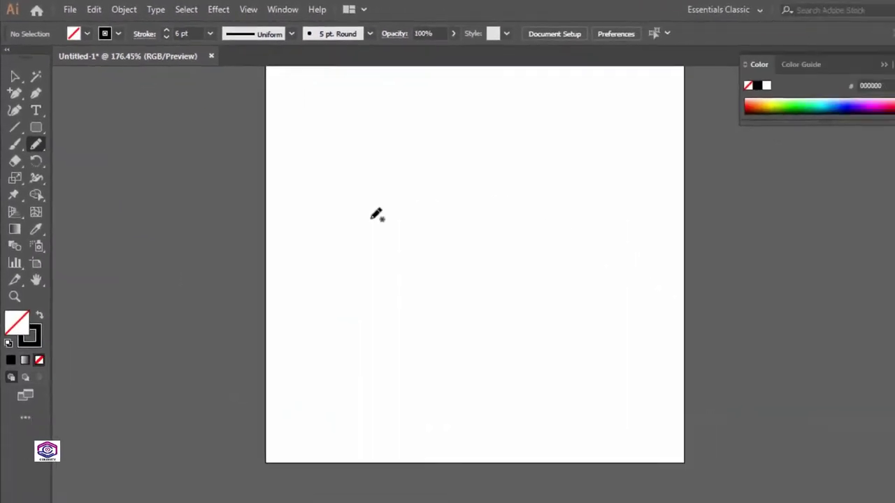
mouse_move(353, 224)
mouse_down()
mouse_move(412, 196)
mouse_move(496, 186)
mouse_move(581, 306)
mouse_up()
drag(623, 187, 683, 280)
drag(324, 327, 492, 317)
drag(454, 363, 557, 307)
drag(608, 362, 597, 393)
drag(327, 285, 347, 214)
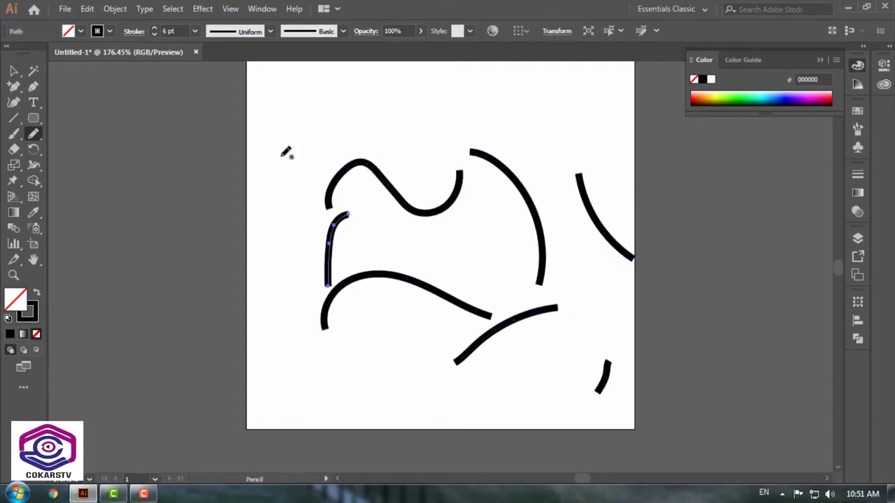
drag(251, 145, 309, 265)
- Delete all the pencil curves from the artboard, and return to the Pencil tool
click(13, 71)
click(138, 114)
drag(149, 120, 595, 434)
key(Delete)
drag(525, 316, 667, 460)
key(Delete)
click(39, 137)
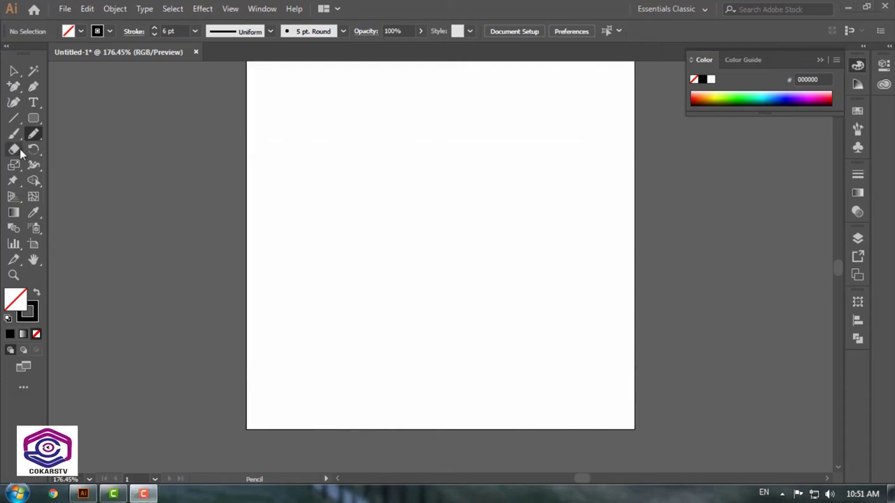
- Draw a rounded rectangle in the upper part of the artboard, swap its fill and stroke to make it solid black, and deselect it
click(17, 151)
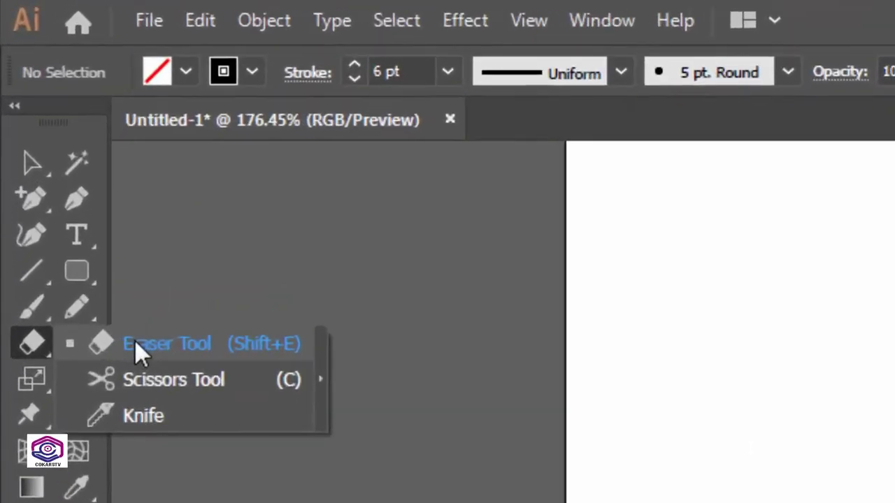
click(135, 341)
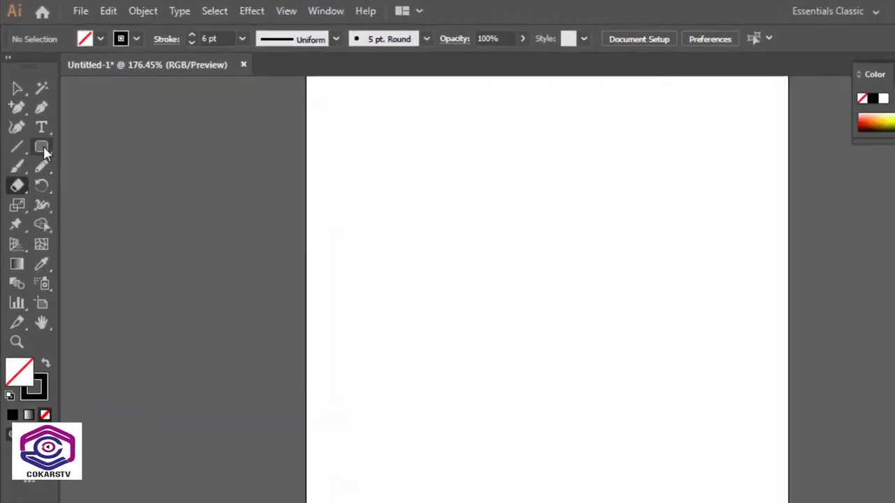
click(44, 147)
drag(414, 174, 579, 323)
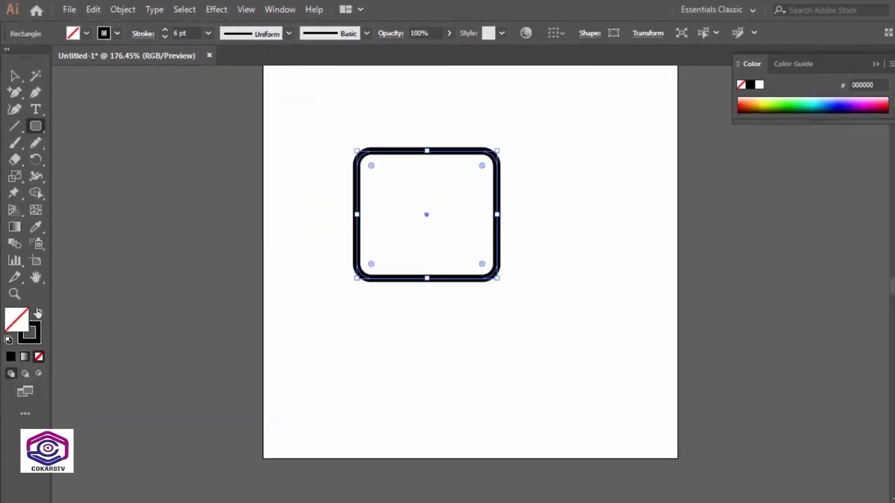
click(39, 313)
click(16, 74)
key(ctrl+shift+a)
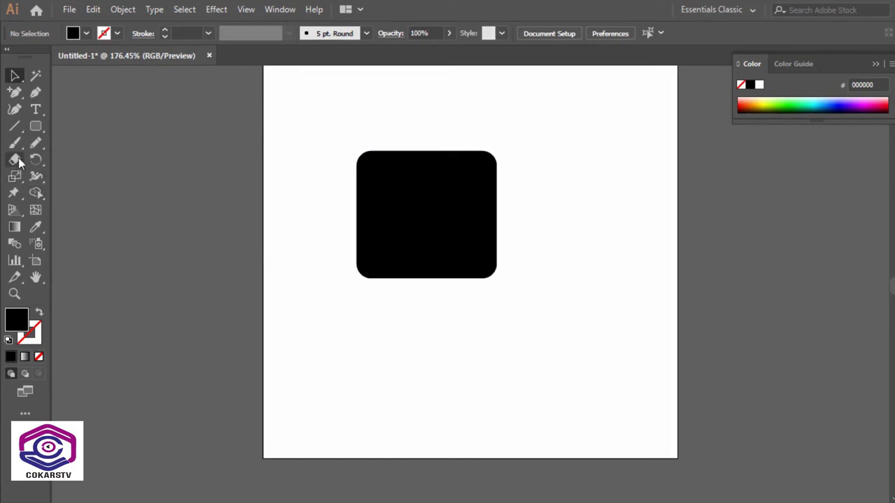
- Erase a wavy strip through the black rounded rectangle from its upper-left corner to its right side with the Eraser tool
click(375, 184)
drag(15, 159, 98, 163)
mouse_move(356, 151)
mouse_down()
mouse_move(348, 186)
mouse_move(383, 151)
mouse_move(405, 159)
mouse_move(493, 220)
mouse_up()
key(v)
key(ctrl+shift+a)
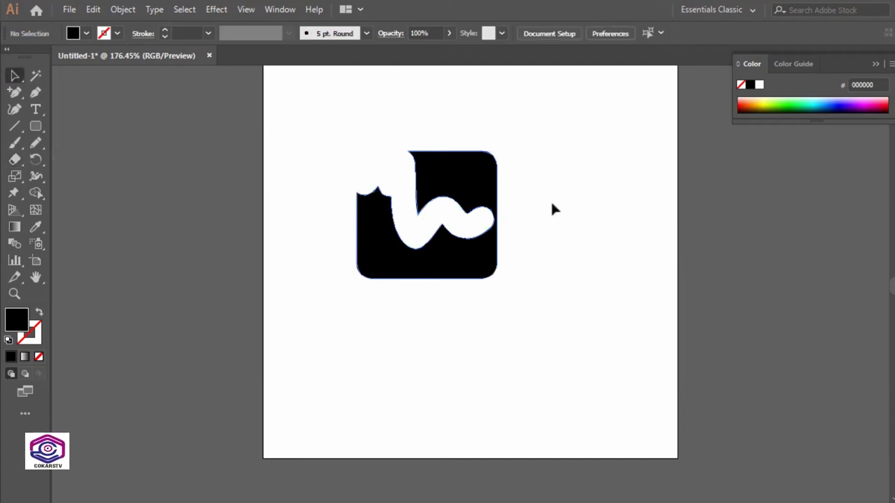
- Delete the partly erased black shape from the artboard
click(487, 200)
key(Delete)
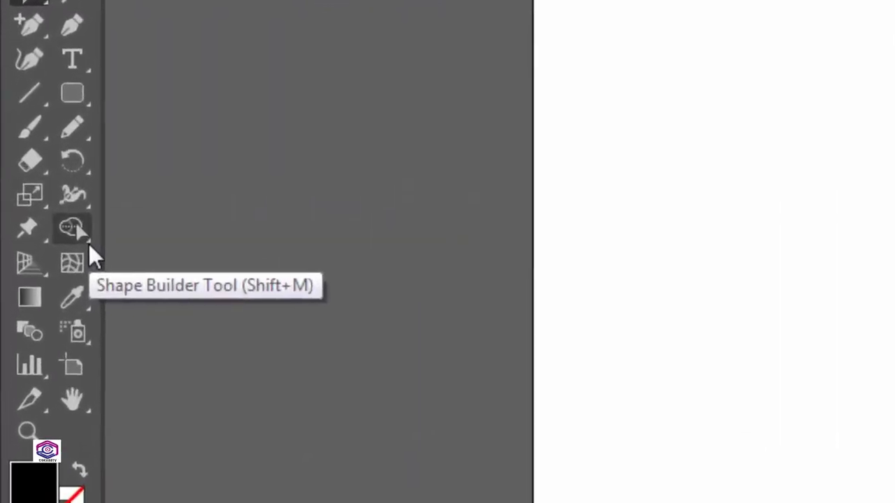
click(87, 242)
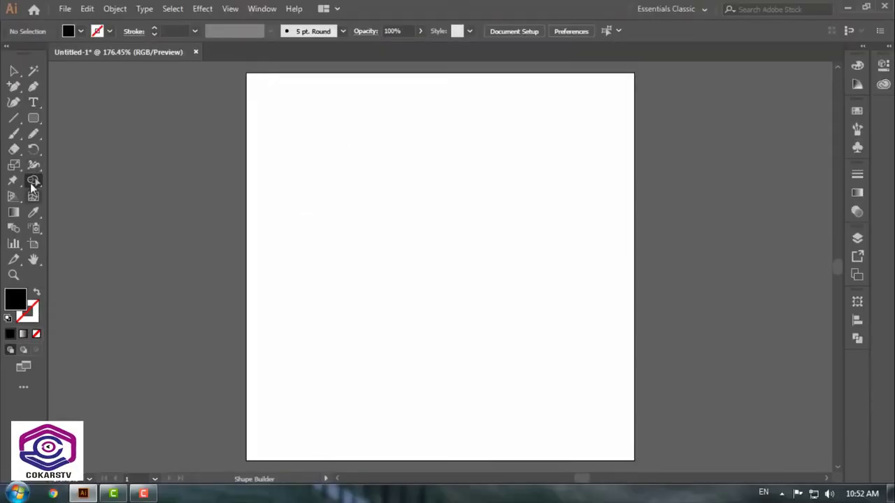
drag(32, 183, 86, 183)
click(14, 71)
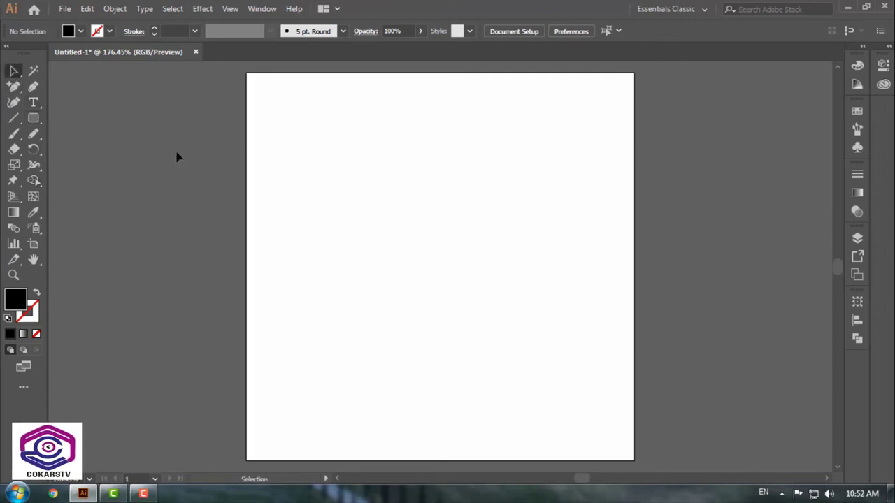
- Draw a black rectangle in the upper-left part of the artboard and a black ellipse to its right, leaving a gap between them
click(32, 118)
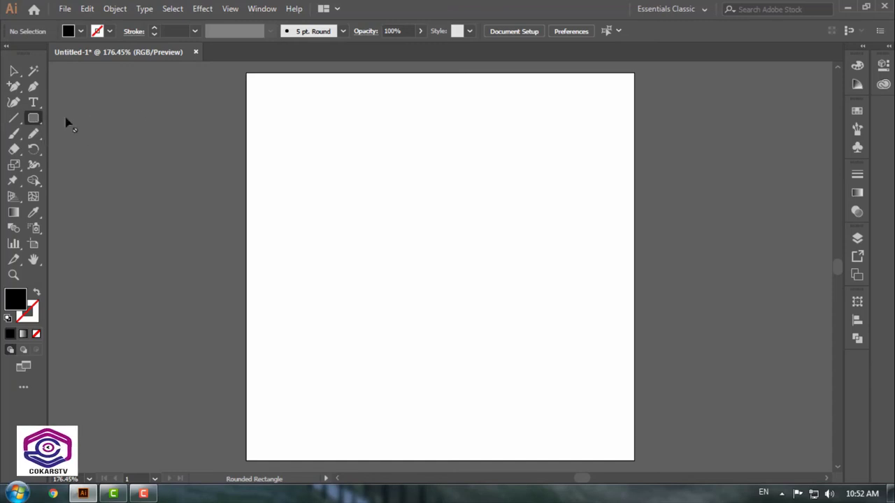
drag(39, 126, 80, 198)
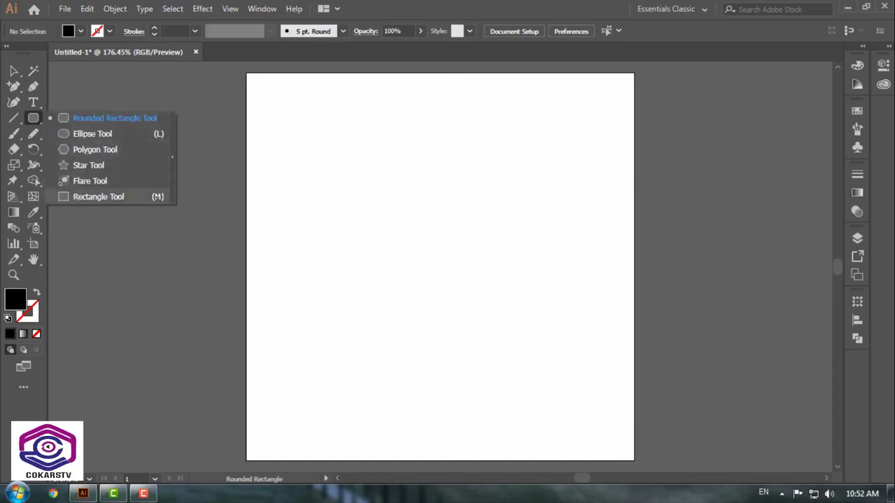
drag(287, 124, 392, 213)
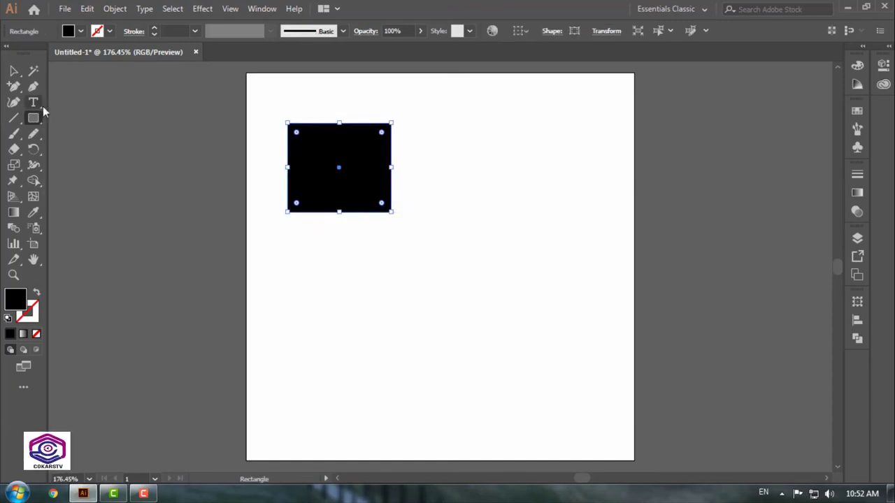
drag(38, 124, 77, 133)
drag(449, 165, 576, 266)
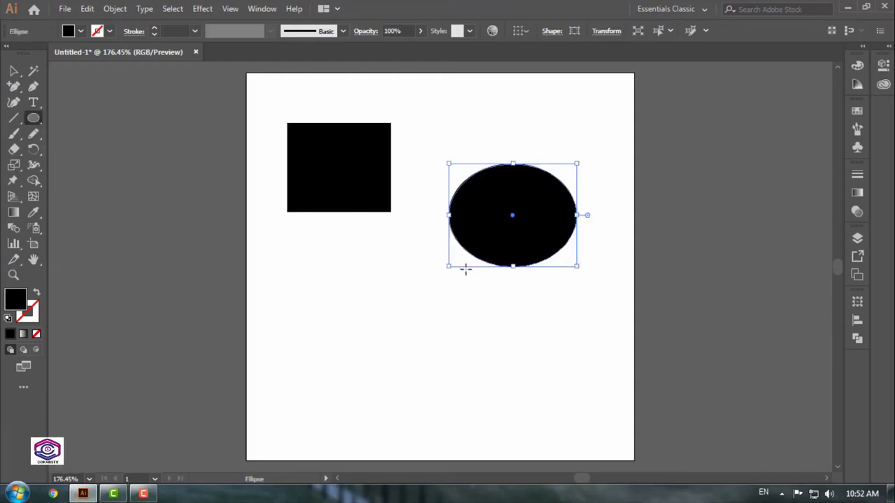
- Move the black ellipse so that it overlaps the lower-right corner of the black rectangle
click(14, 71)
click(299, 250)
drag(532, 201, 437, 189)
click(284, 144)
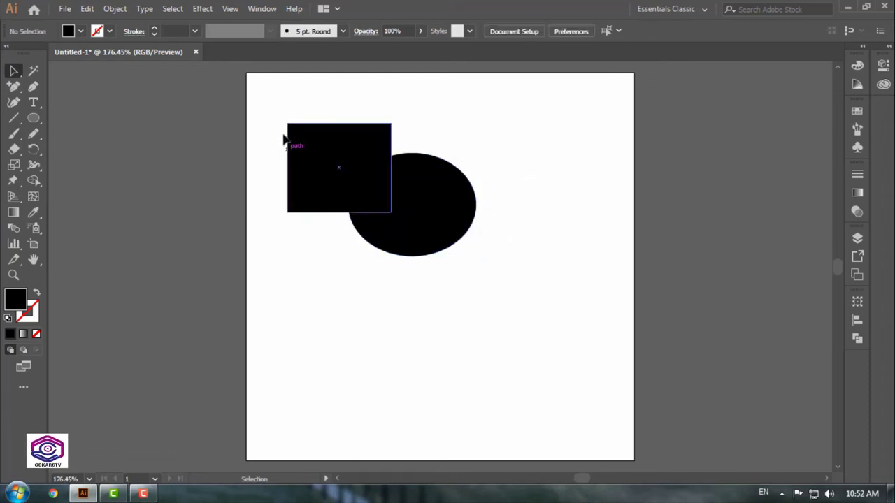
- Select the rectangle and the ellipse, separate their overlapping area into its own piece with the Shape Builder tool, and deselect
drag(246, 138, 470, 295)
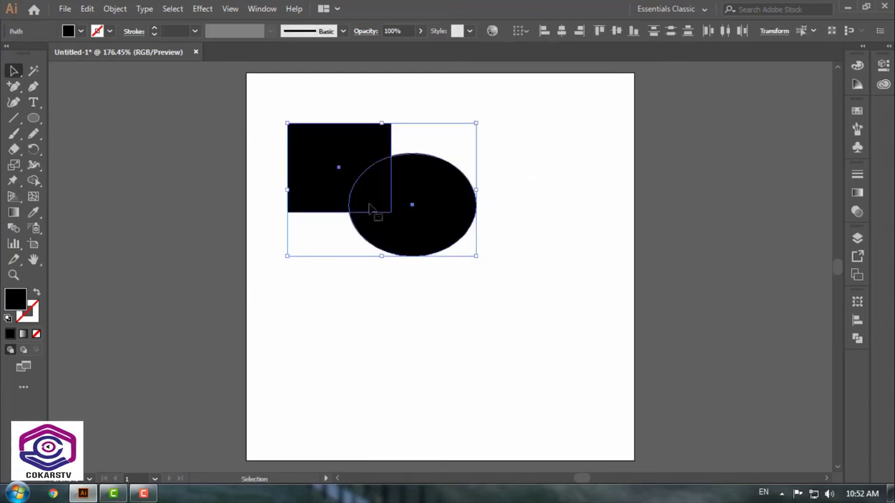
click(424, 339)
drag(227, 98, 529, 299)
click(33, 181)
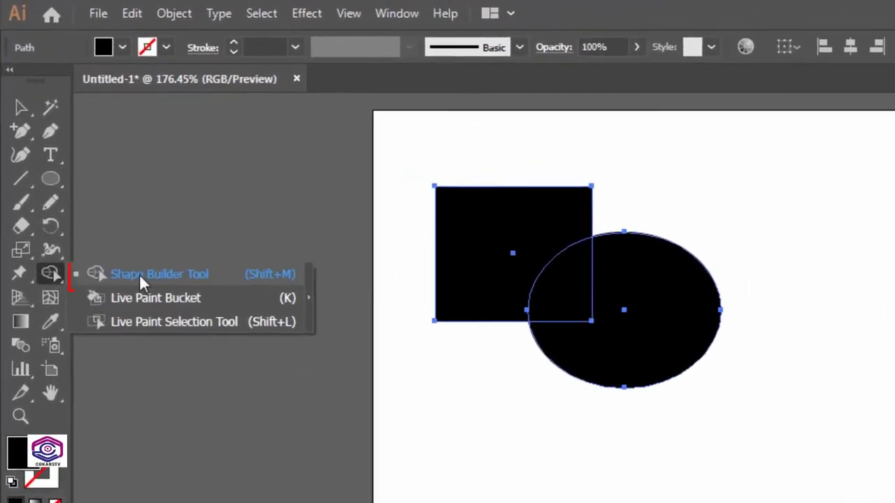
click(139, 274)
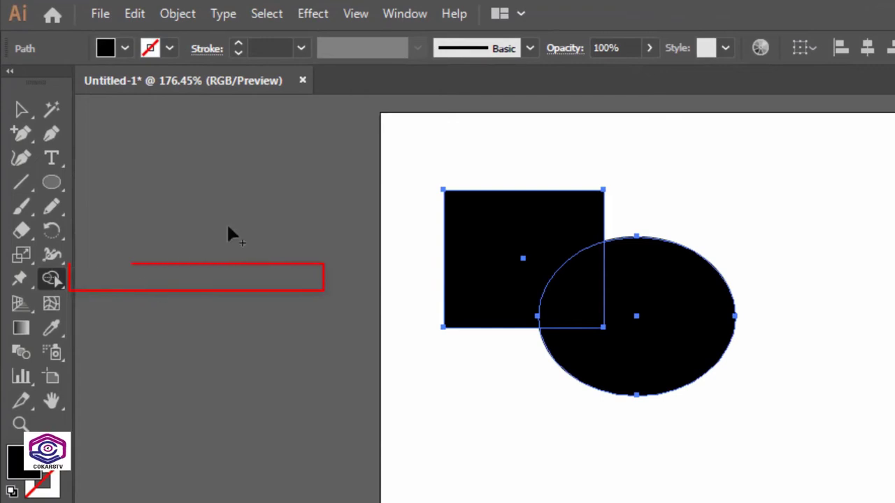
click(587, 302)
click(21, 110)
click(516, 485)
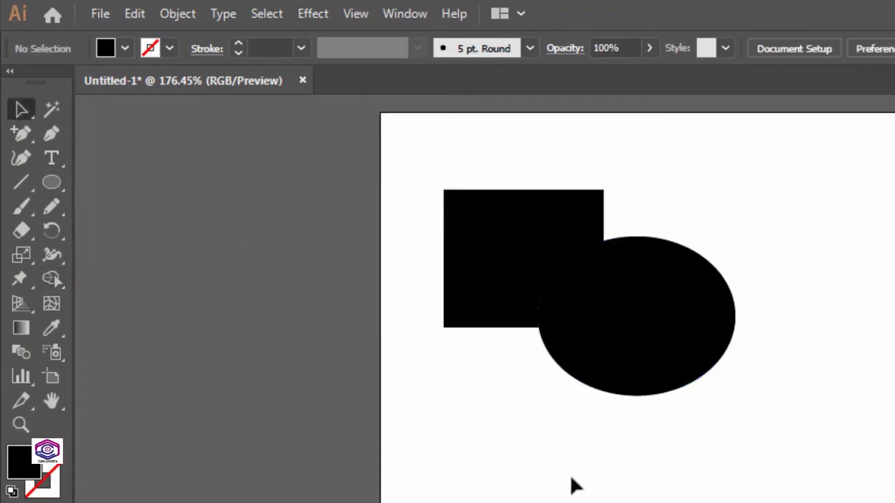
- Pull the three pieces apart: ellipse part to the lower right, rectangle part to the left, overlap piece to the upper right
drag(682, 338, 804, 395)
drag(555, 270, 428, 239)
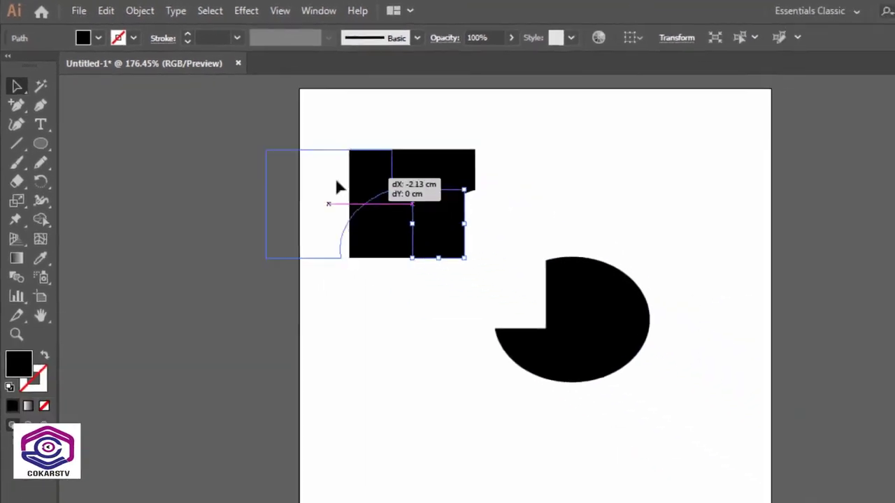
drag(340, 186, 304, 187)
click(458, 236)
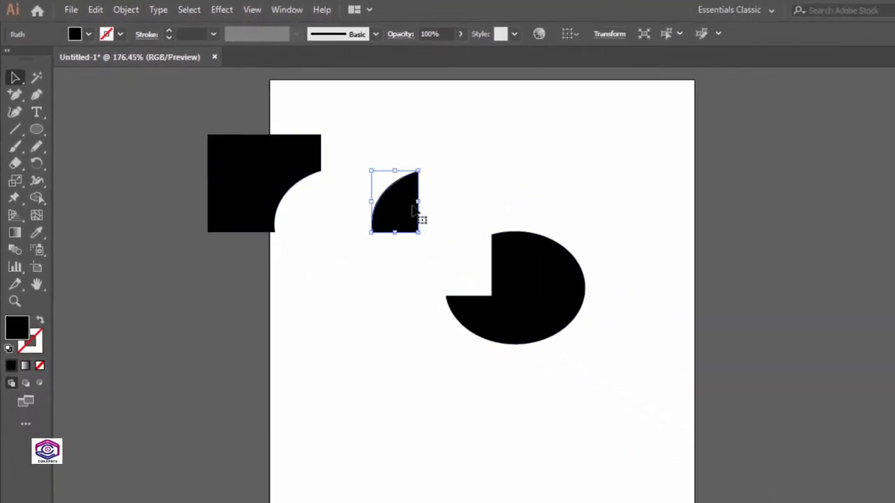
drag(417, 223, 509, 174)
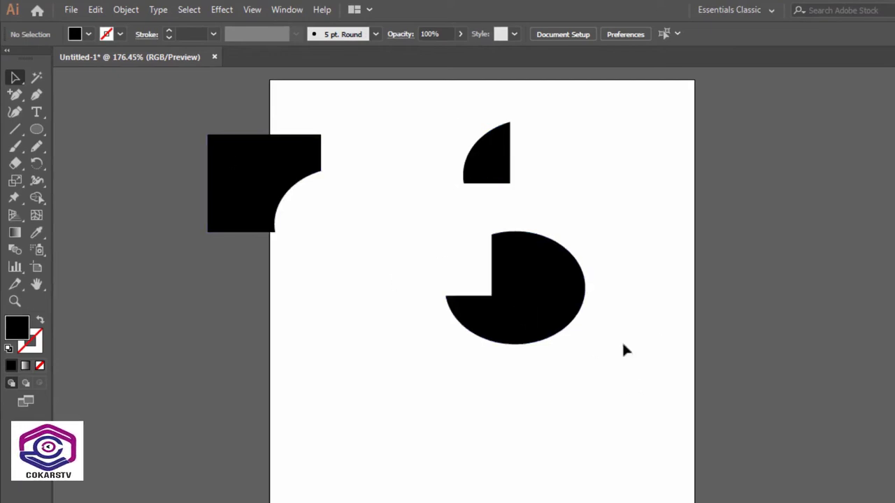
- Delete all three separated black pieces from the artboard
drag(128, 116, 585, 400)
key(Delete)
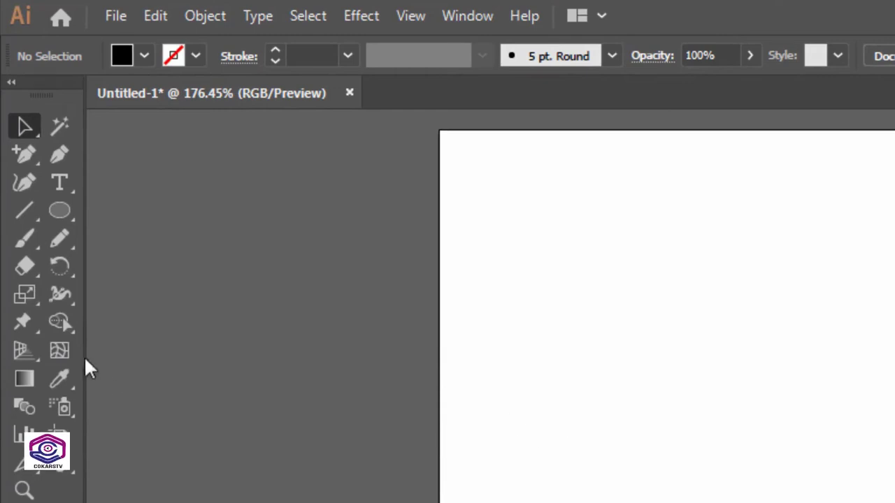
click(59, 349)
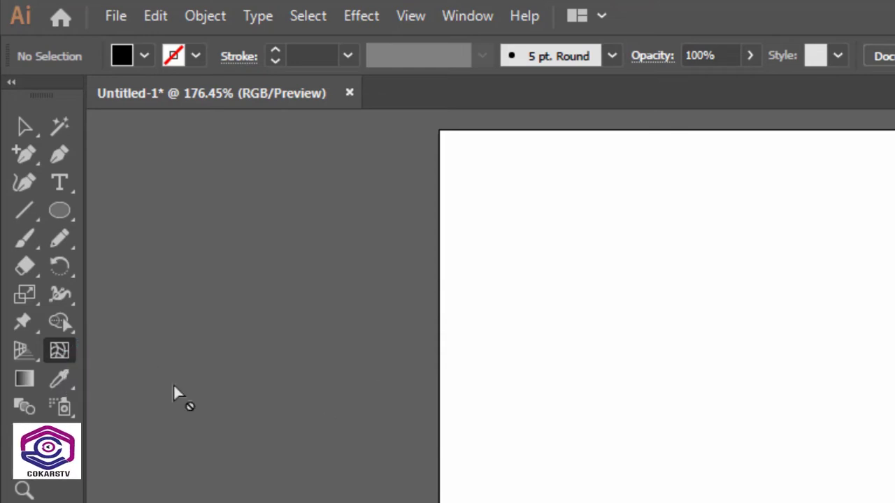
click(25, 126)
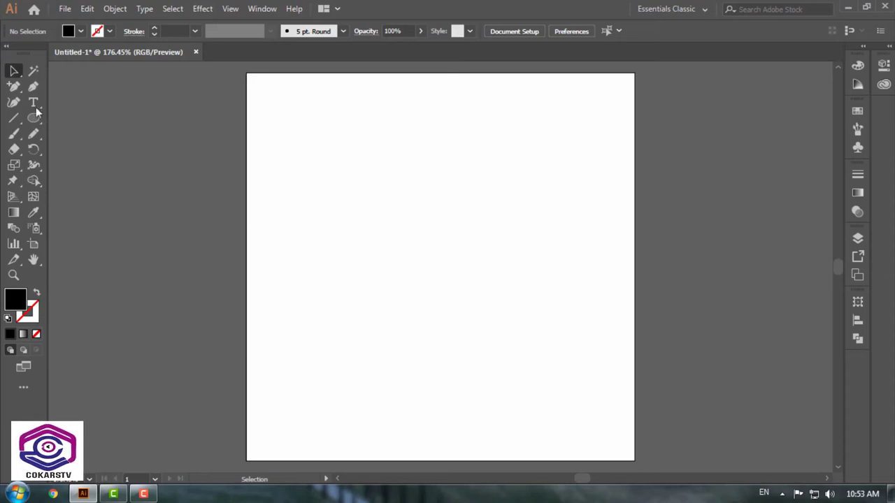
- Draw a large circle in the upper middle of the artboard and fill it with red (FC0000)
click(34, 118)
drag(324, 134, 524, 332)
double_click(19, 302)
text(ff0000)
click(335, 228)
key(v)
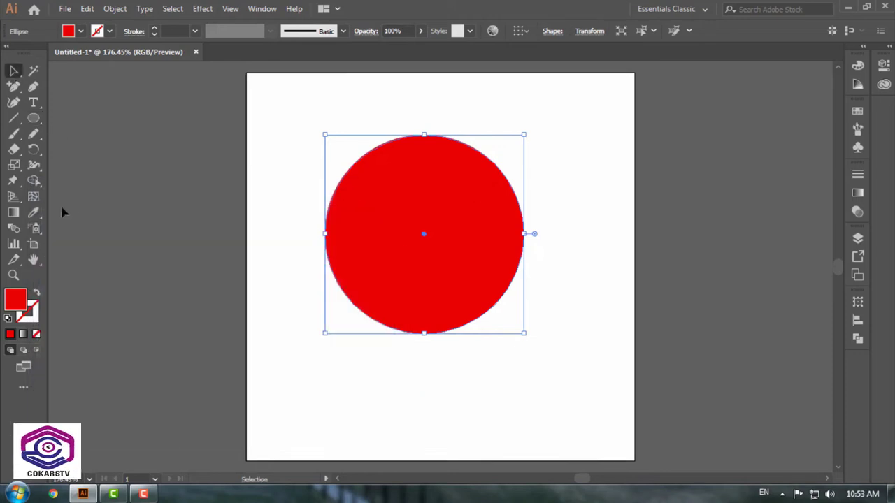
- Add a mesh point near the upper-left edge of the red circle and color it blue
click(33, 197)
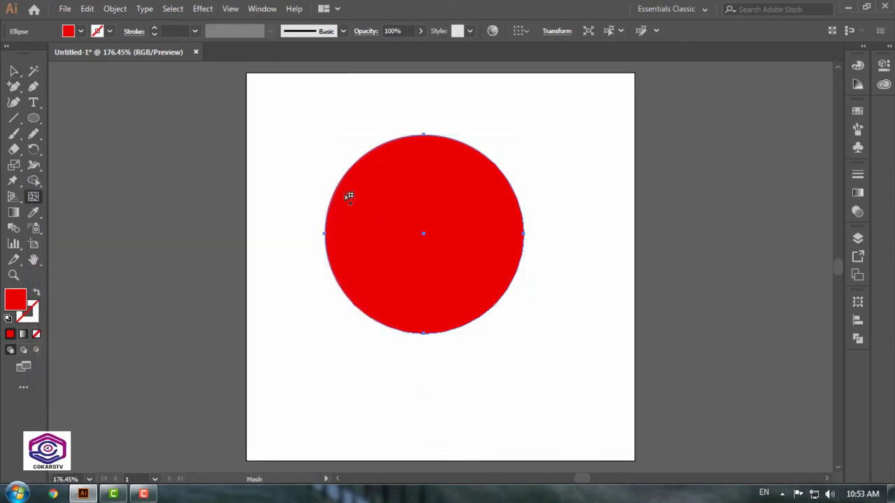
click(362, 181)
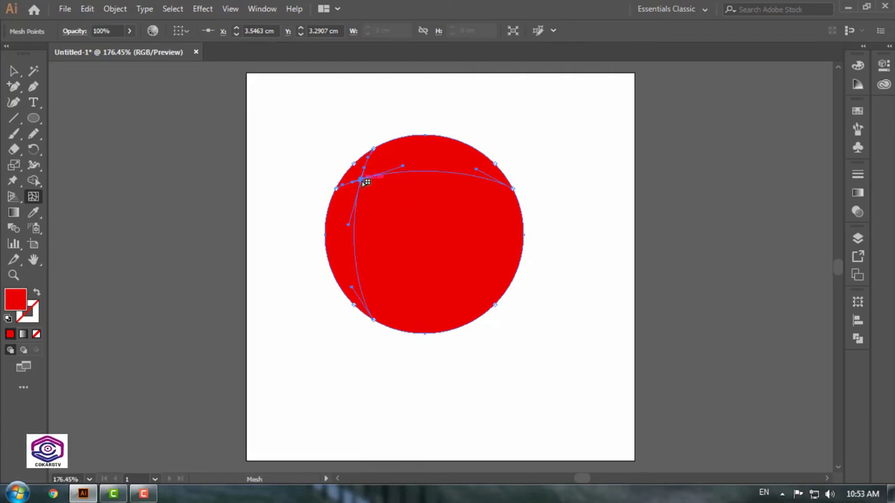
double_click(21, 299)
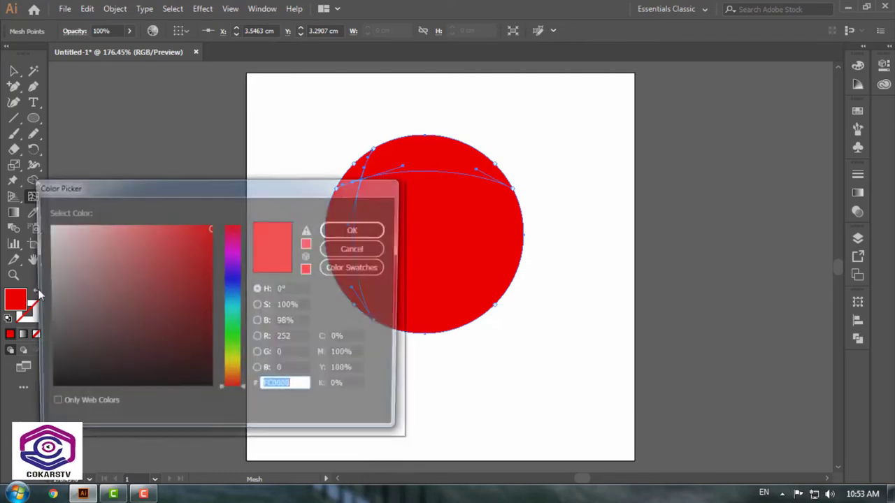
click(233, 294)
click(356, 230)
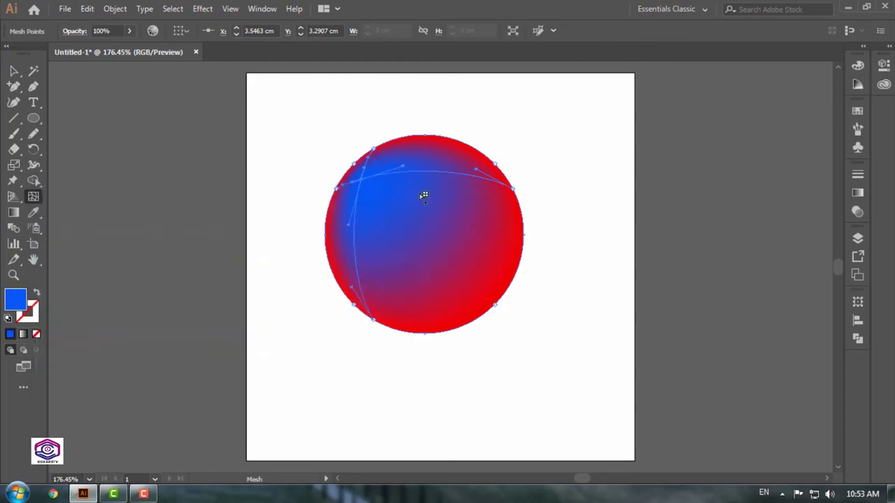
- Add a second mesh point at the circle's upper center, color it green (12A00A), and deselect the circle
click(423, 173)
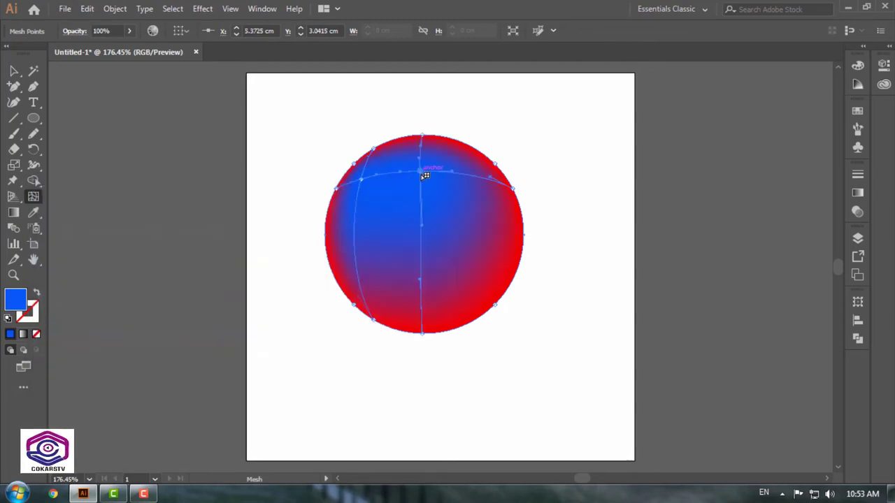
double_click(17, 299)
click(233, 334)
click(200, 286)
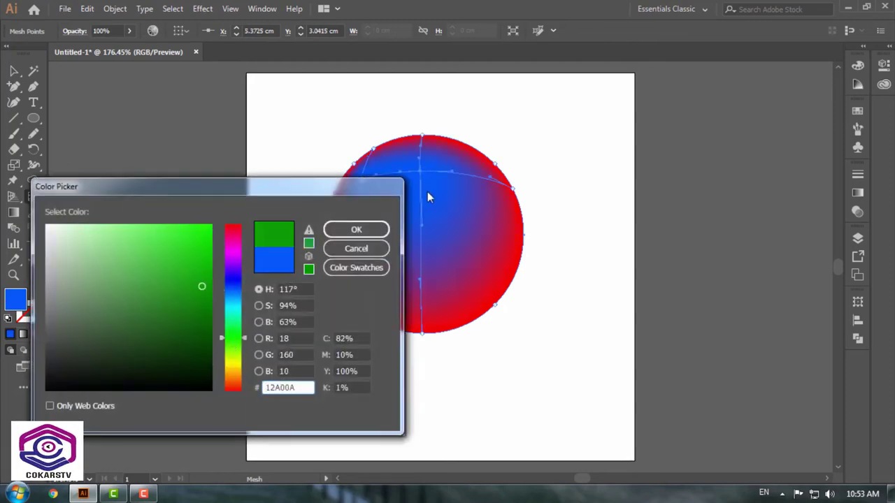
click(356, 229)
click(14, 71)
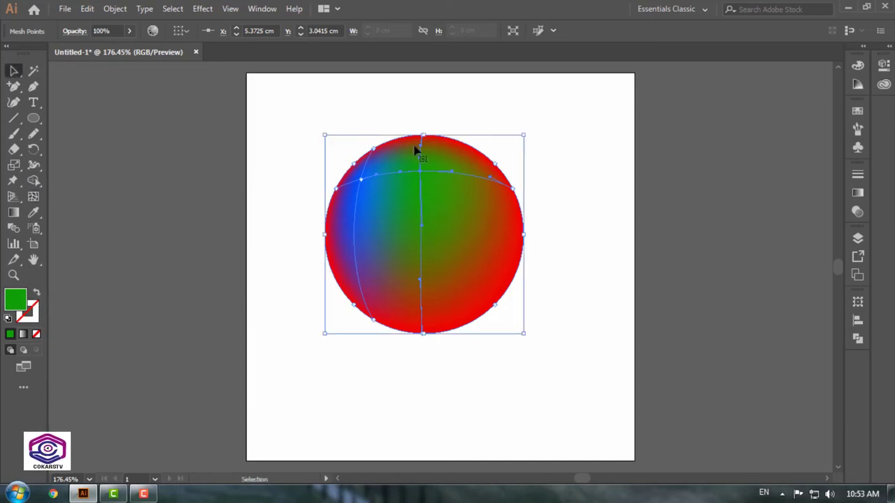
click(62, 98)
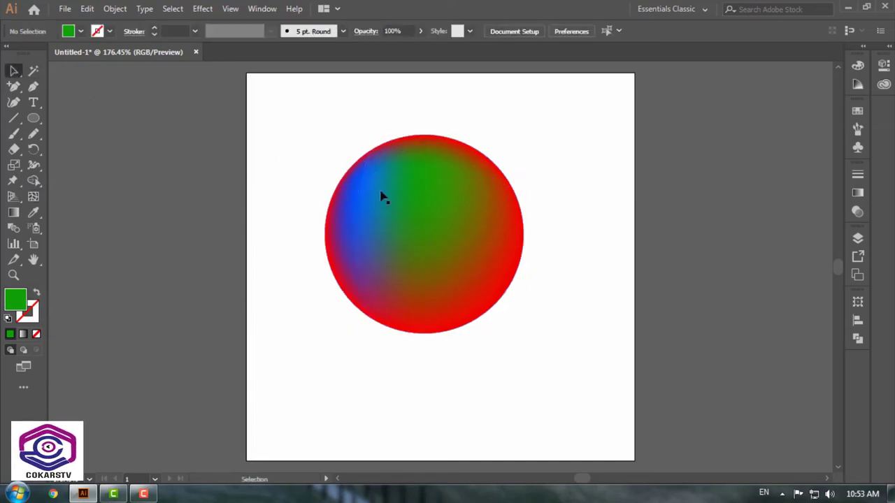
- Delete the multicolored mesh circle from the artboard
click(471, 242)
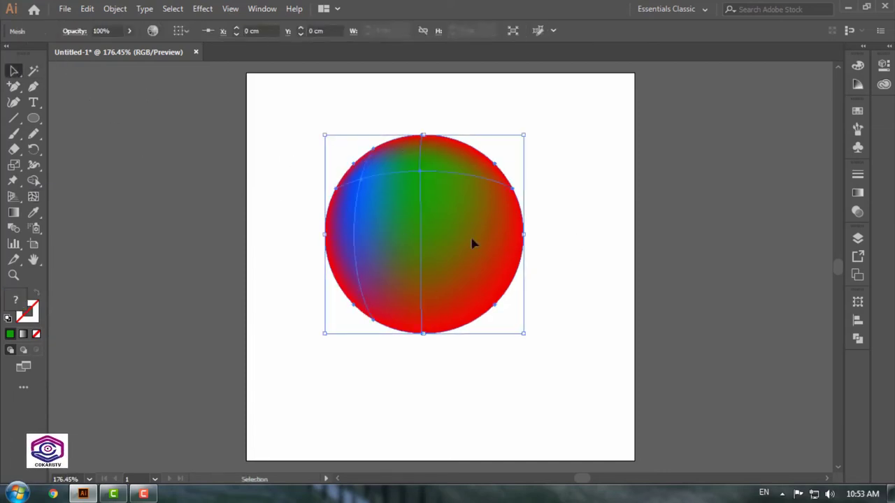
key(Delete)
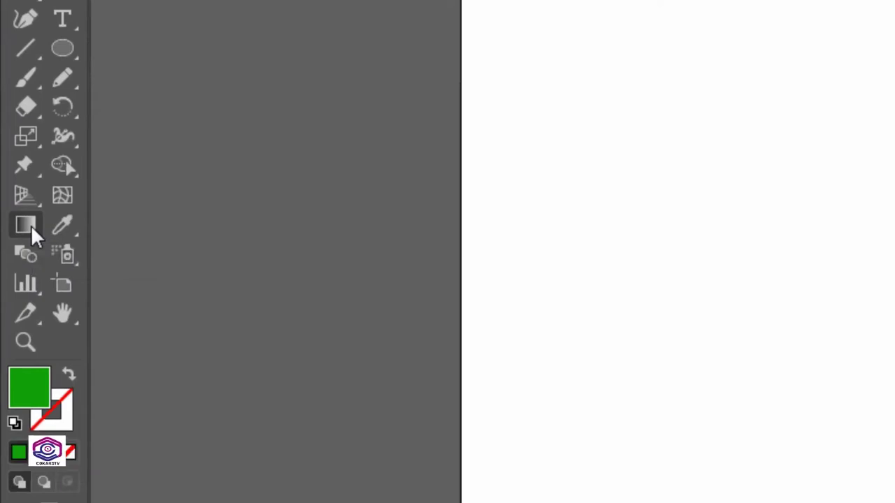
click(31, 223)
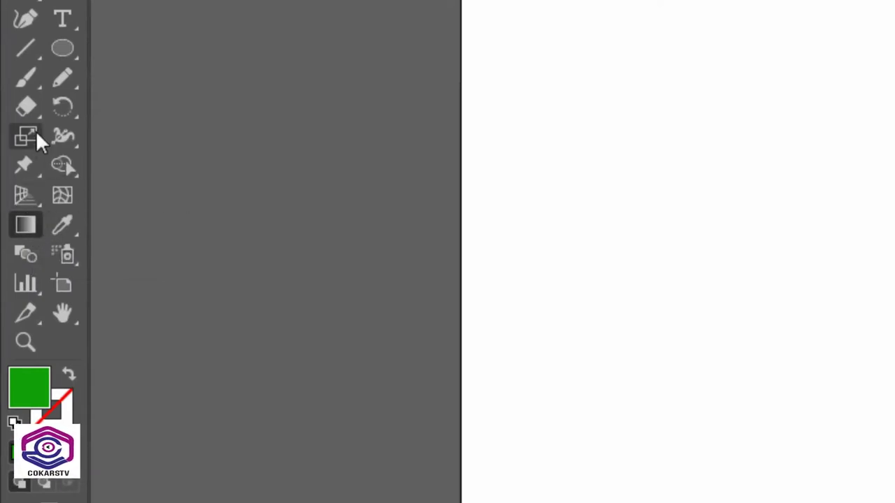
- Draw a wide green rectangle in the upper middle of the artboard and keep it selected
drag(60, 50, 169, 198)
drag(637, 118, 894, 304)
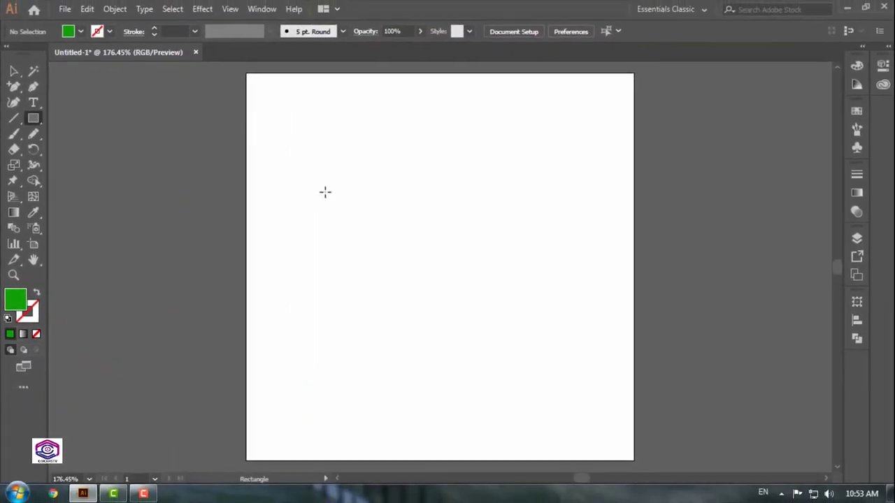
drag(502, 254, 528, 267)
click(14, 71)
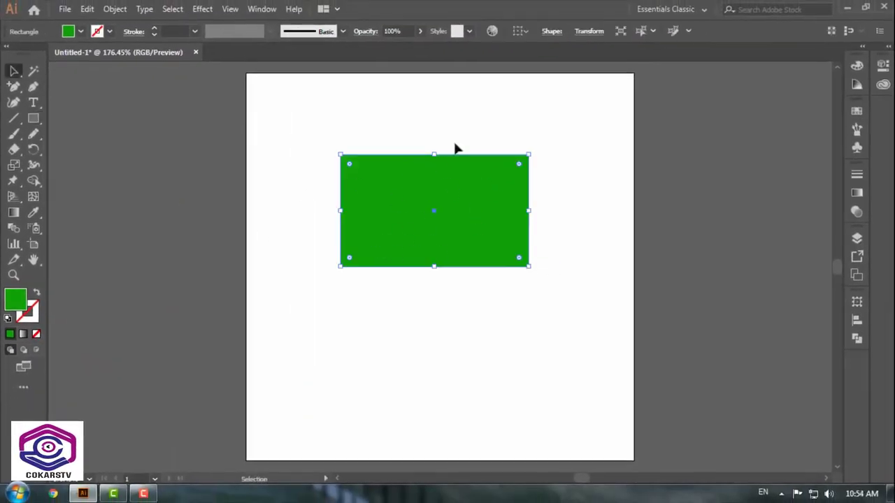
- Apply the Orange, Yellow gradient preset to the green rectangle
click(14, 212)
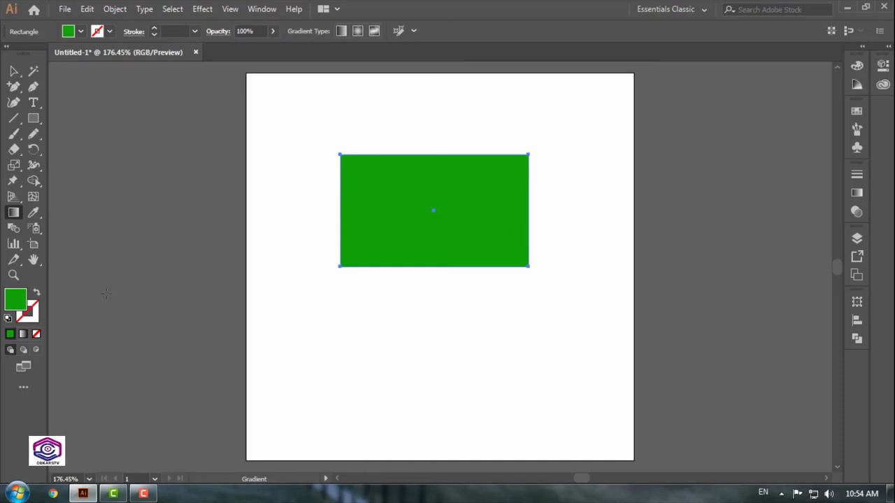
double_click(14, 213)
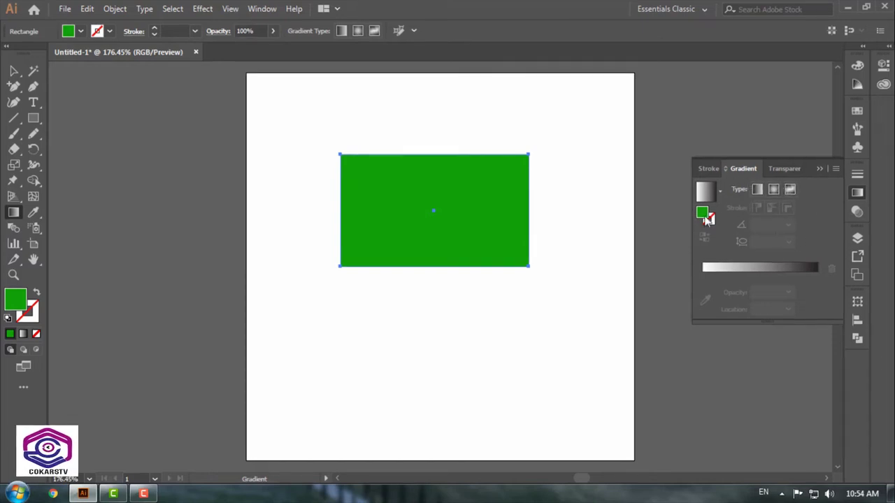
click(721, 192)
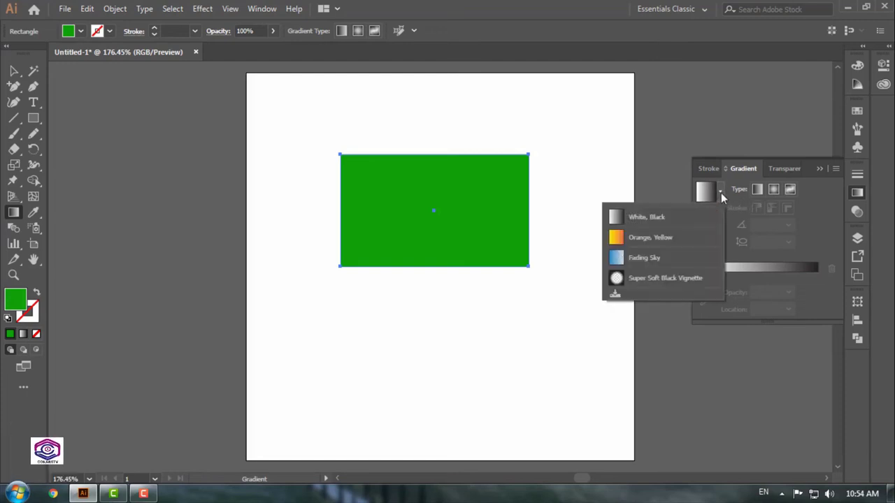
click(686, 238)
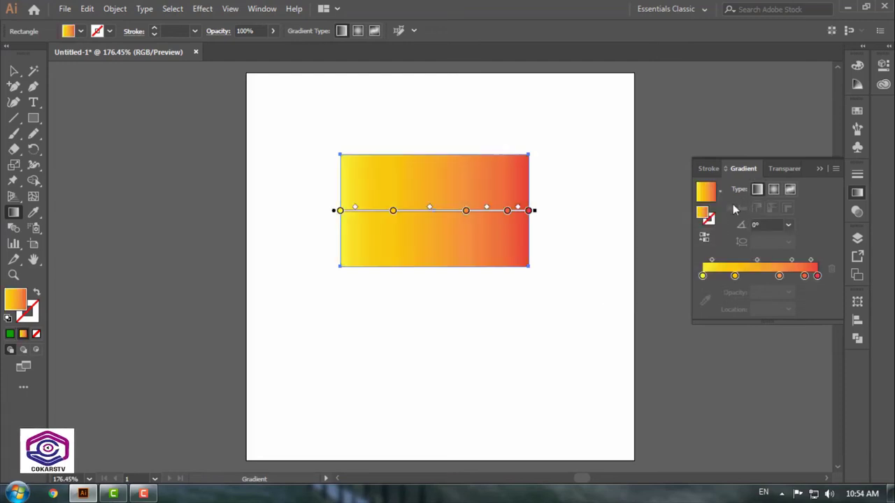
- Add a gradient stop beside the second yellow stop, delete that yellow stop, and move the new stop to 29.89%
click(755, 276)
click(735, 276)
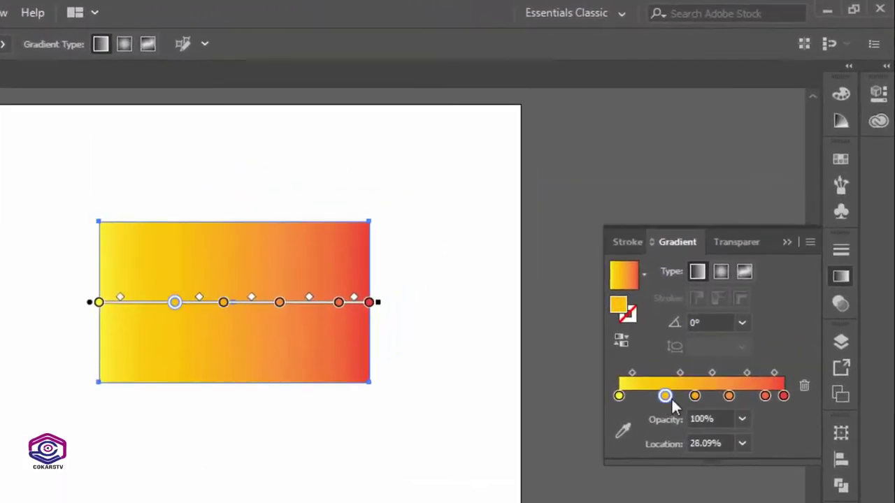
click(806, 389)
drag(694, 396, 667, 395)
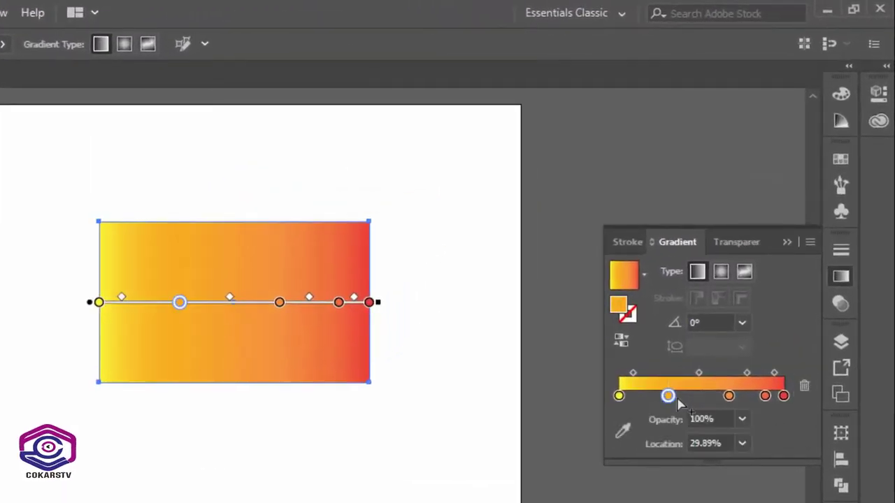
- Recolor the gradient stop at 29.89%, trying dark gold and the teal swatch 00A79D before choosing a dark blue from the spectrum
double_click(669, 396)
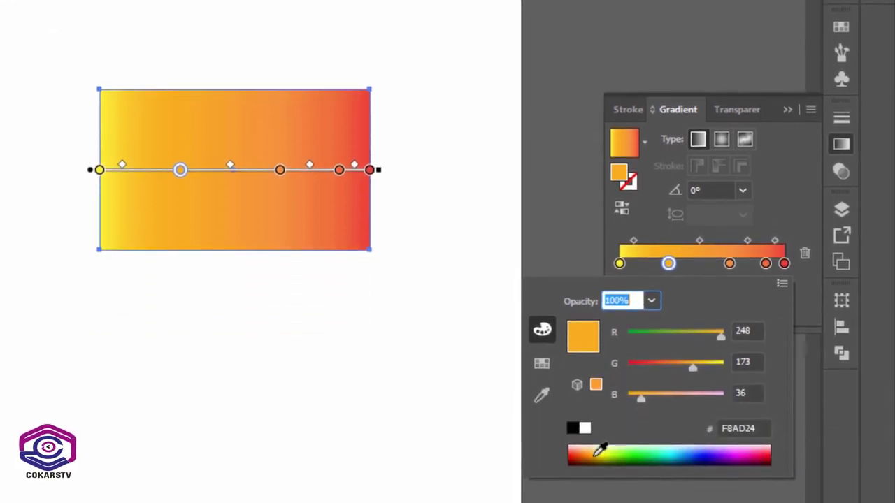
drag(642, 502, 628, 502)
click(542, 363)
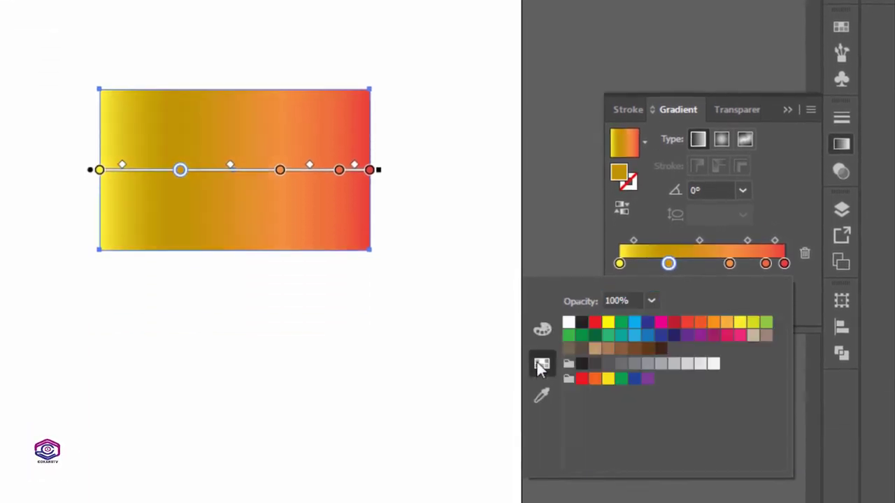
click(621, 336)
click(541, 329)
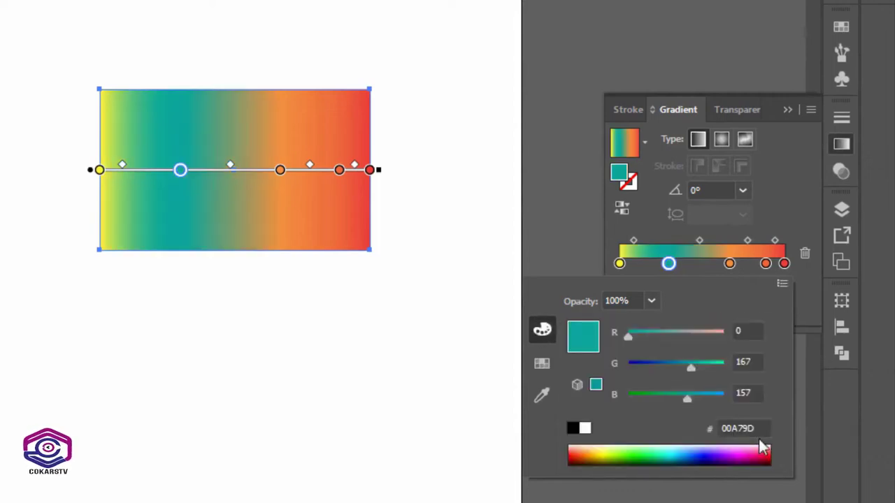
click(689, 453)
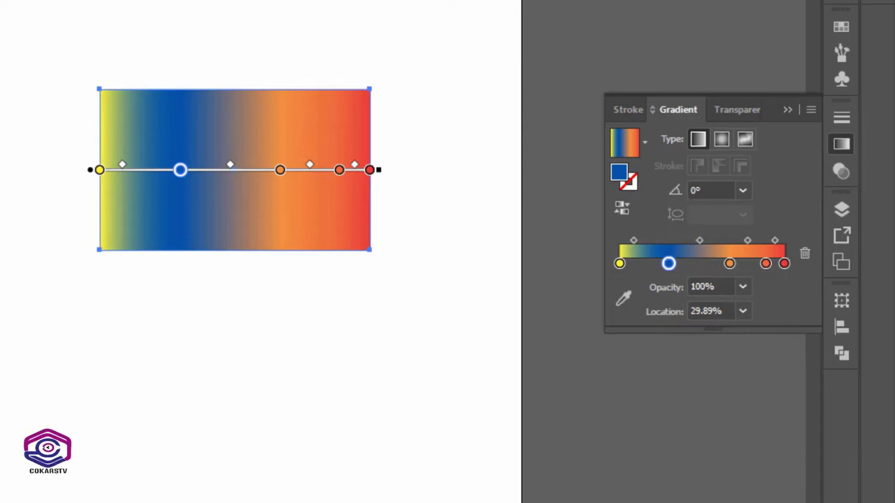
- Try a -98.2° gradient direction and the radial type on the rectangle's fill, ending back on linear
drag(143, 106, 318, 244)
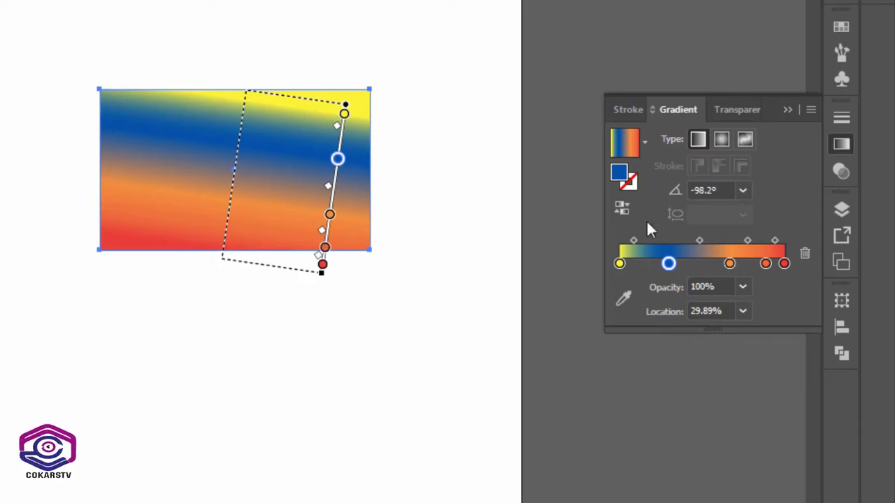
click(724, 138)
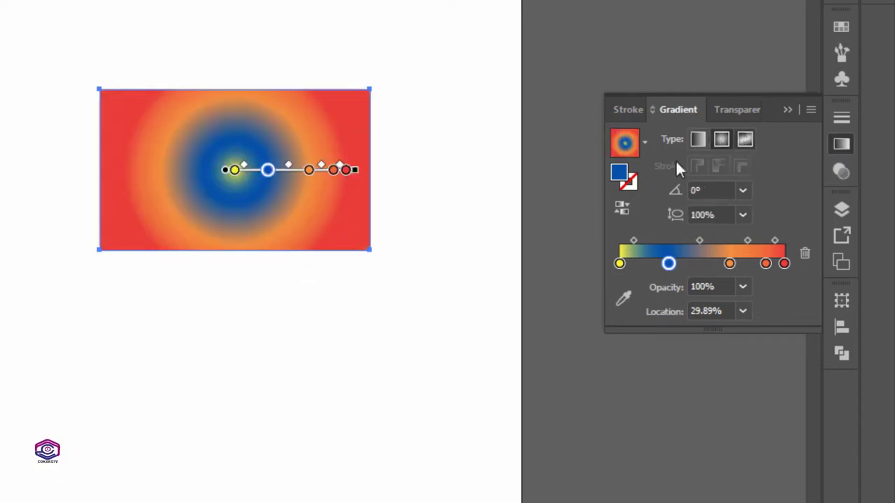
click(696, 140)
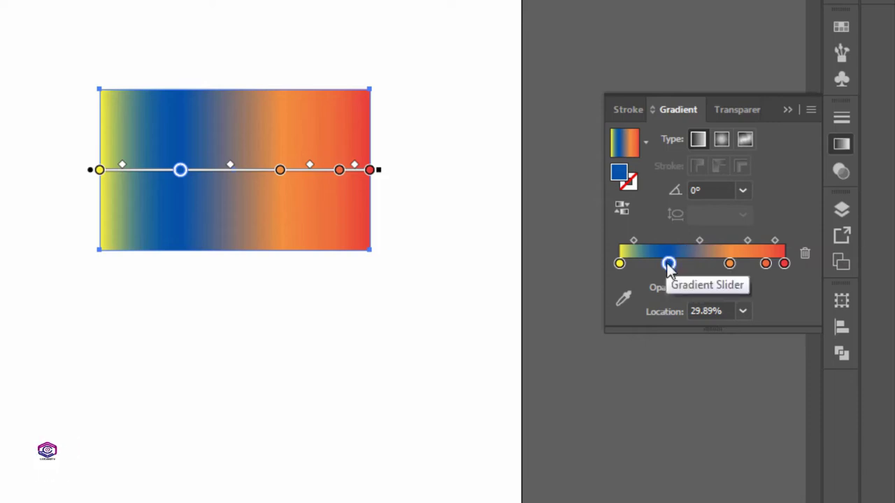
- Reduce the opacity of the blue gradient stop to 40%
click(741, 287)
click(756, 389)
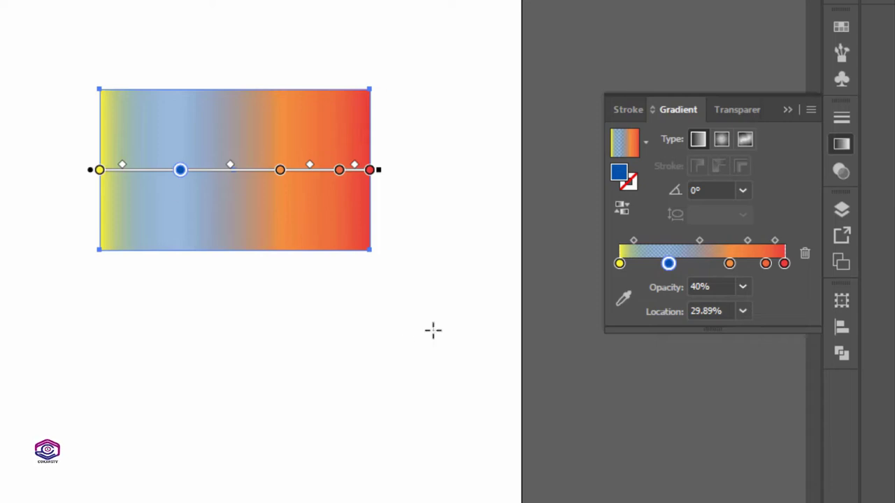
click(655, 209)
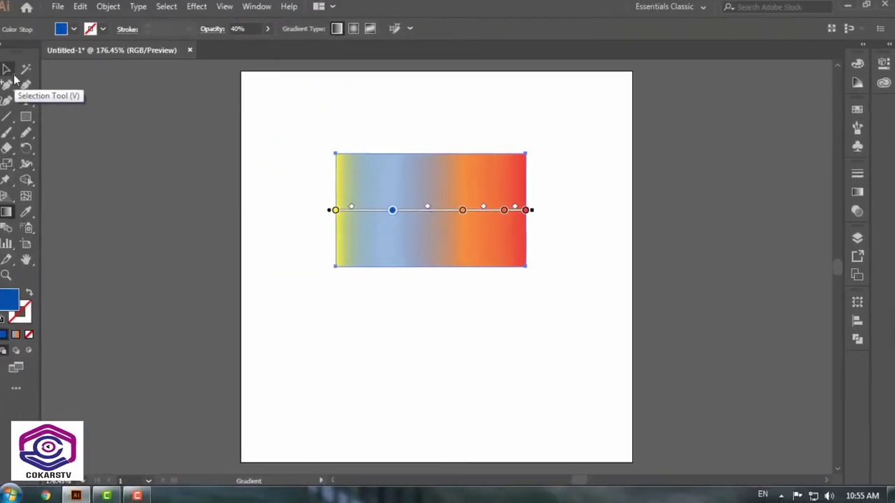
- Select the gradient-filled rectangle and delete it from the artboard
click(13, 70)
click(49, 140)
drag(276, 149, 543, 301)
key(Delete)
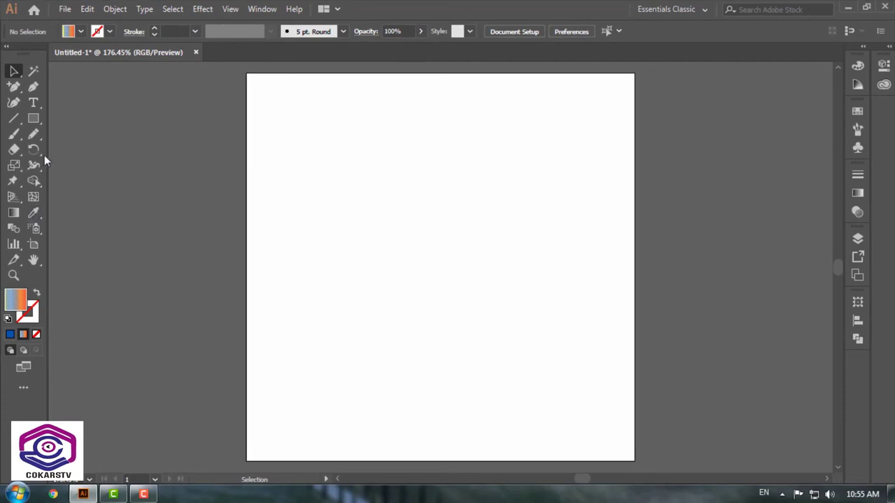
- Draw a large, nearly square rectangle on the artboard and fill it with the pasteboard's grey using the Eyedropper
drag(287, 144, 543, 406)
click(33, 213)
click(180, 204)
click(13, 71)
click(581, 252)
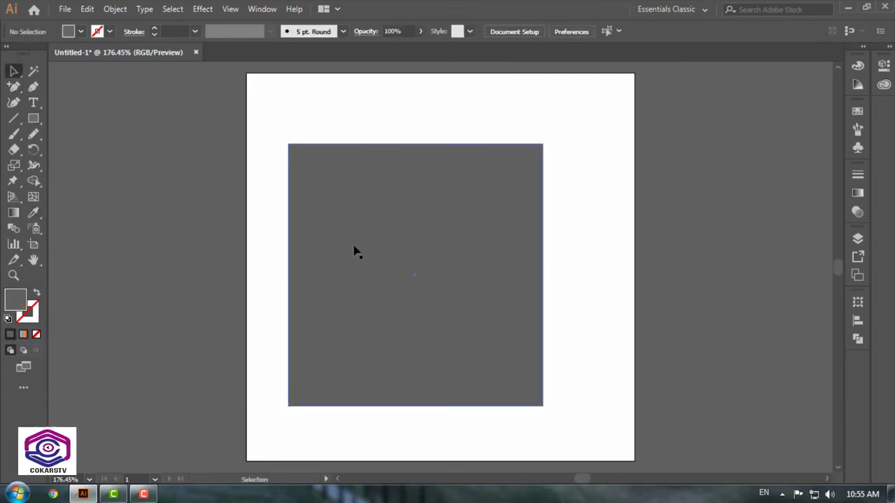
- Draw a small rectangle on the pasteboard beside the artboard, fill it with red, and deselect it
click(33, 119)
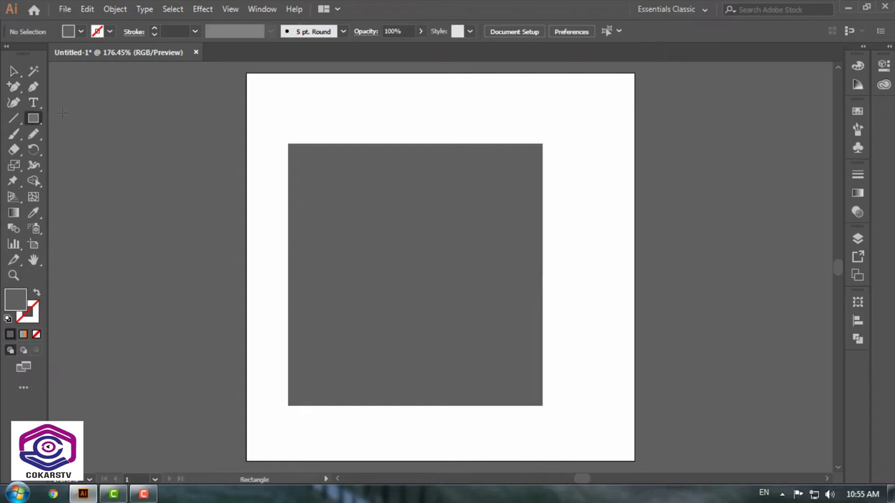
drag(62, 112, 159, 172)
double_click(16, 300)
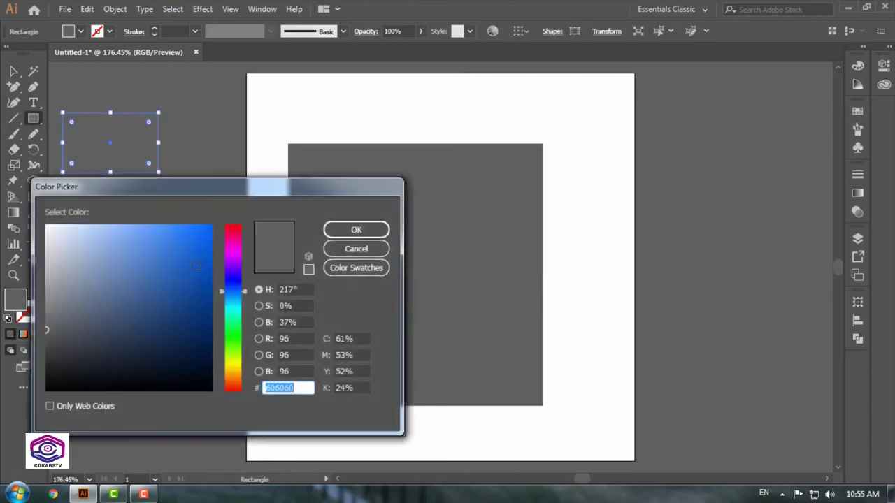
text(ff0000)
click(340, 230)
click(15, 72)
click(151, 77)
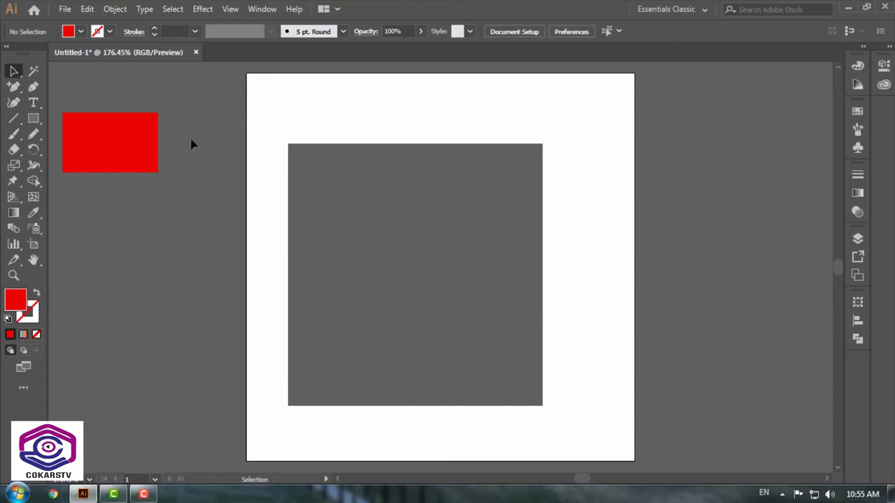
- Recolor the large grey rectangle with the red sampled from the small rectangle using the Eyedropper, and deselect it
click(300, 213)
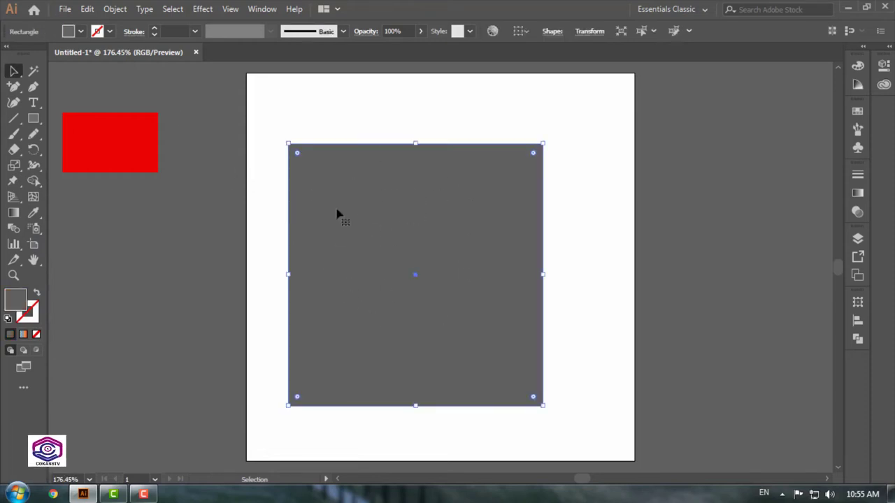
click(420, 280)
click(652, 283)
click(392, 253)
click(36, 214)
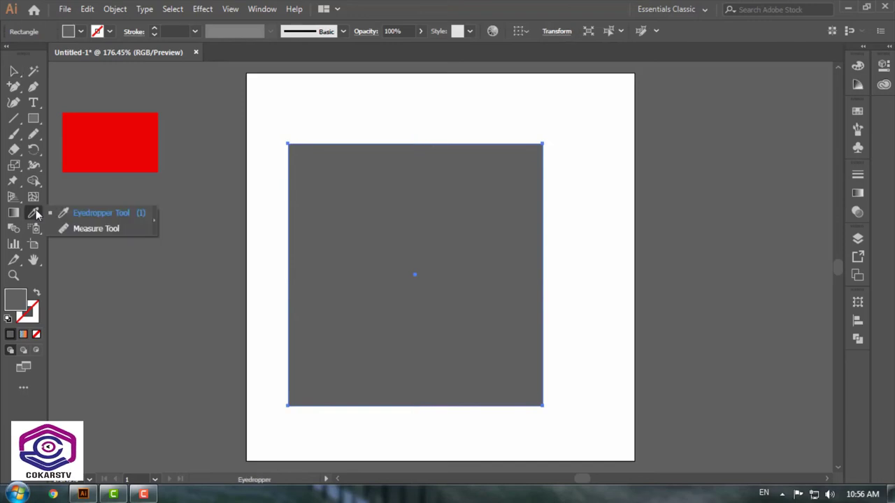
click(127, 212)
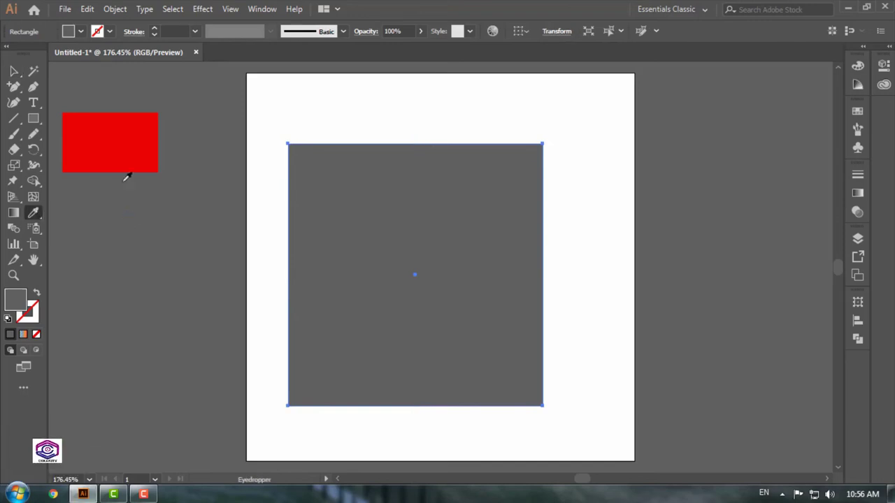
click(140, 129)
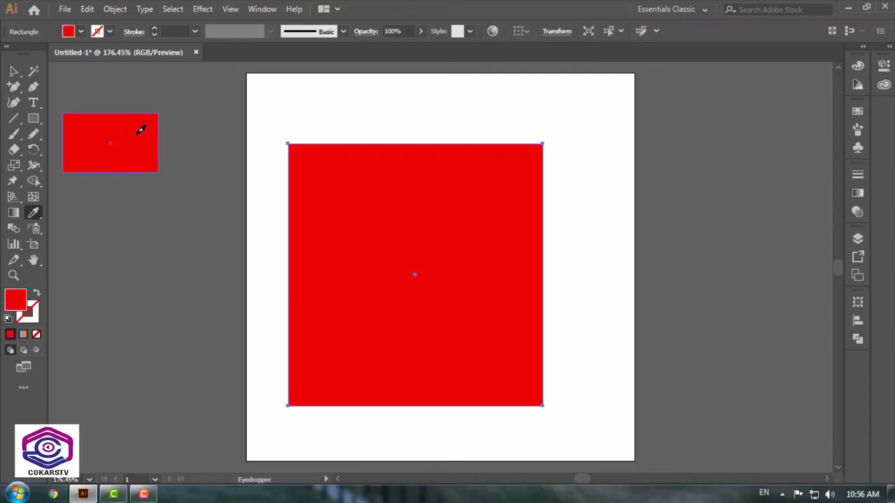
click(16, 71)
click(584, 217)
click(390, 250)
click(151, 166)
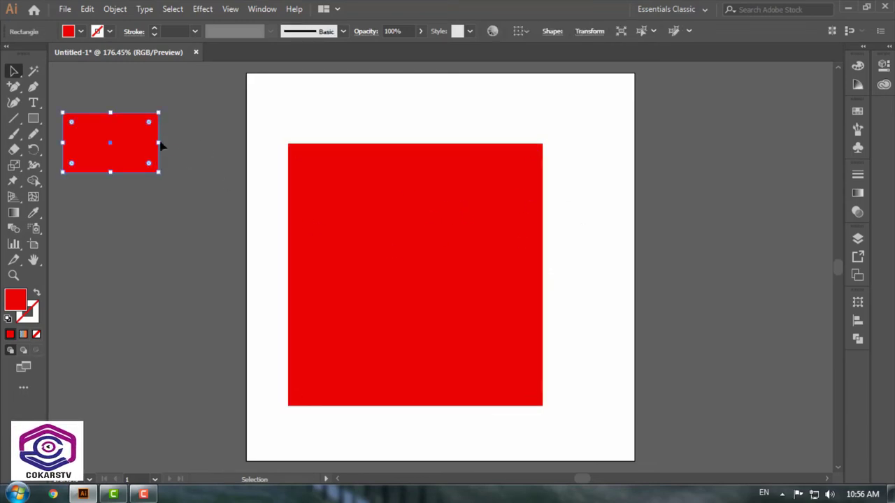
click(167, 144)
click(139, 155)
click(572, 193)
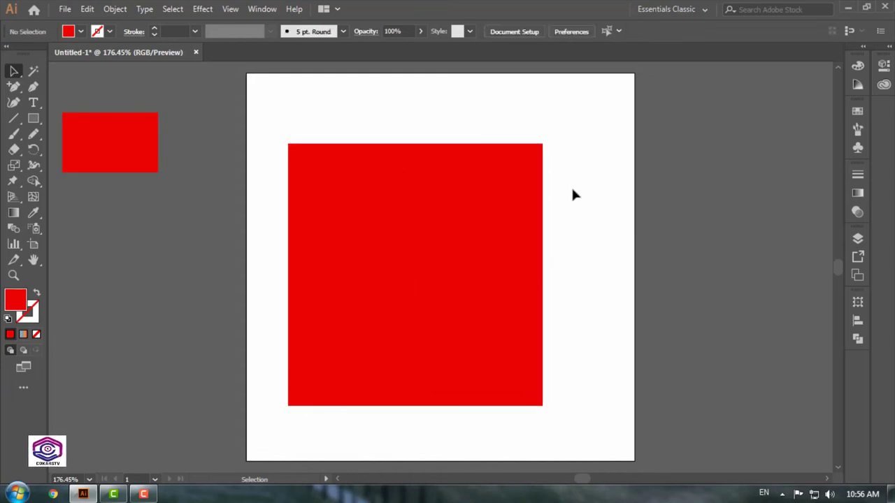
click(156, 156)
click(186, 144)
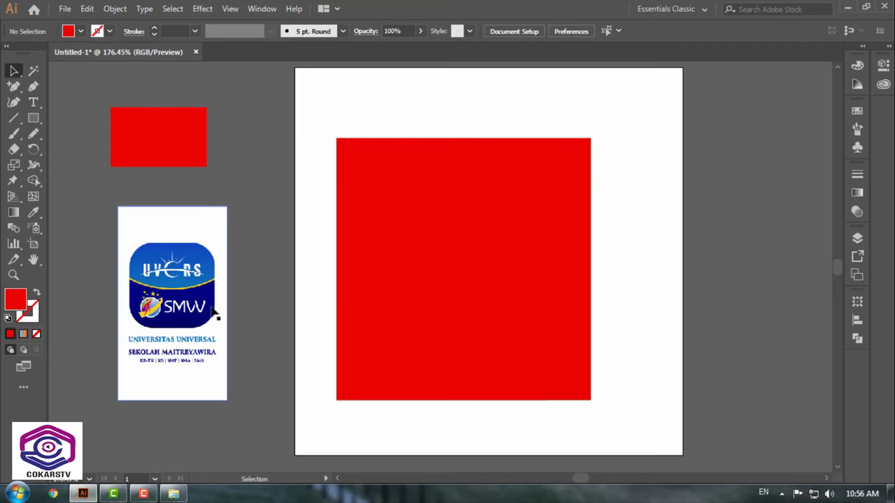
- Recolor the large rectangle with the Eyedropper, sampling navy, blue and yellow from the logo image and ending on crimson
click(414, 172)
click(33, 213)
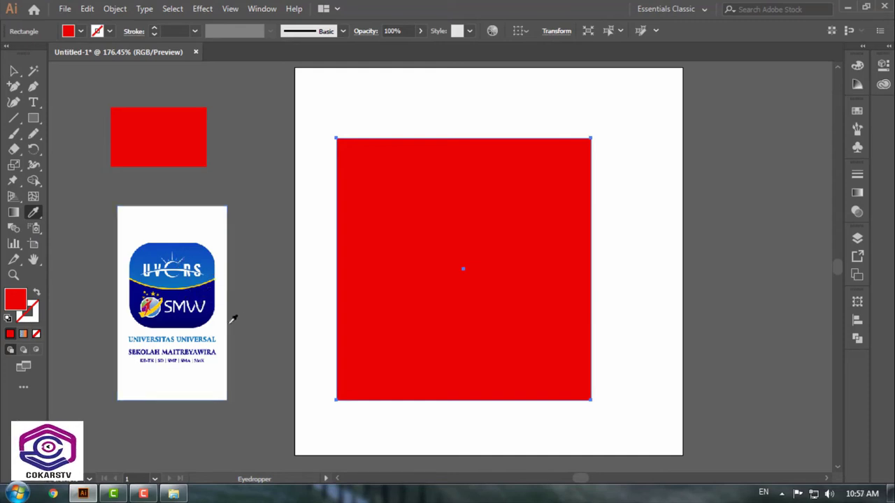
click(209, 296)
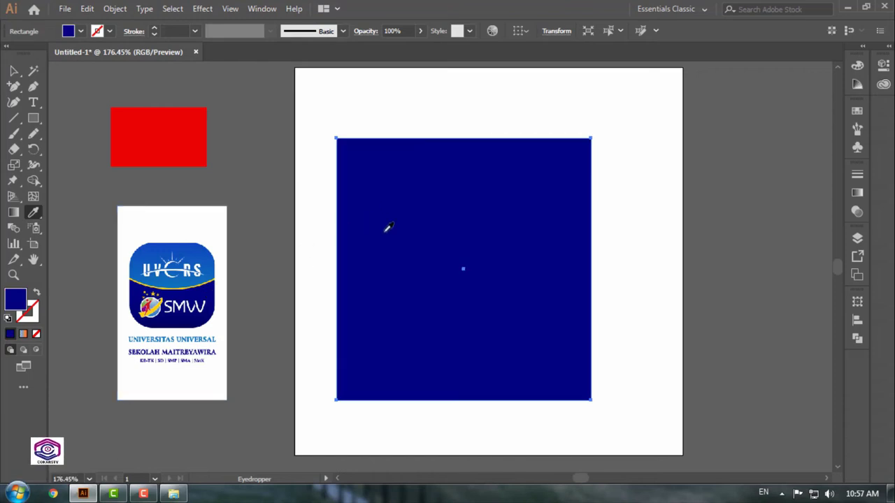
click(203, 251)
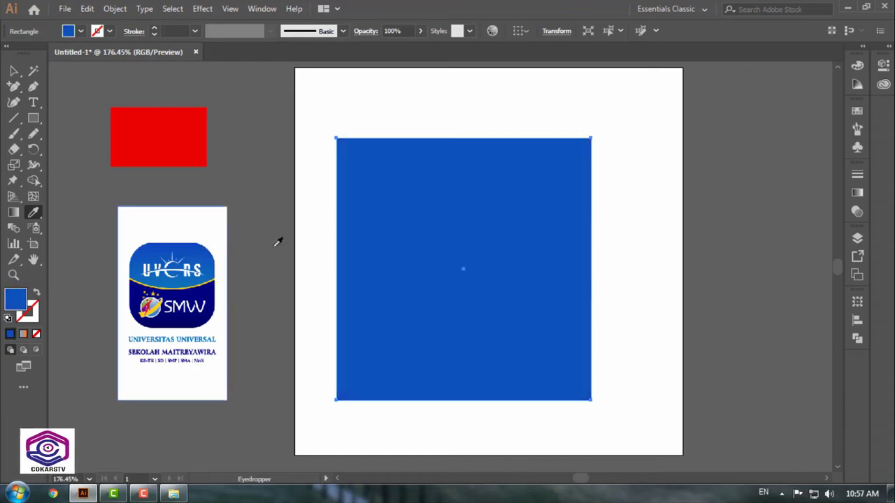
click(212, 278)
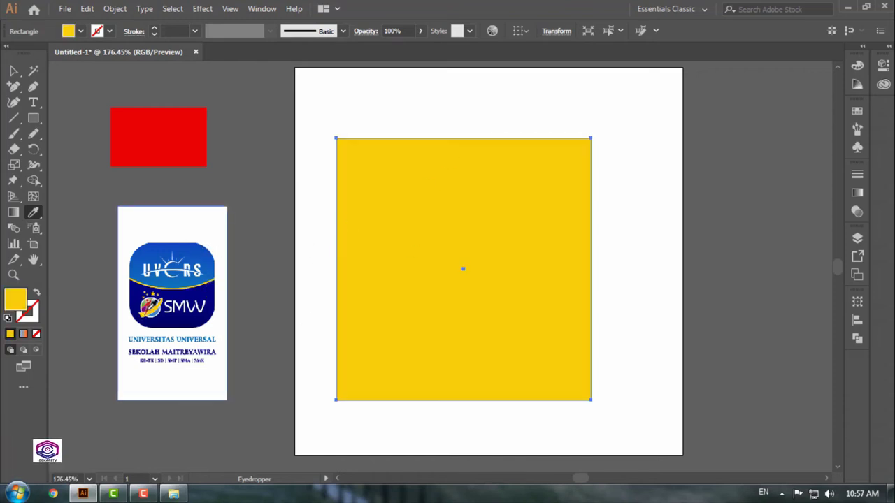
click(175, 137)
click(14, 70)
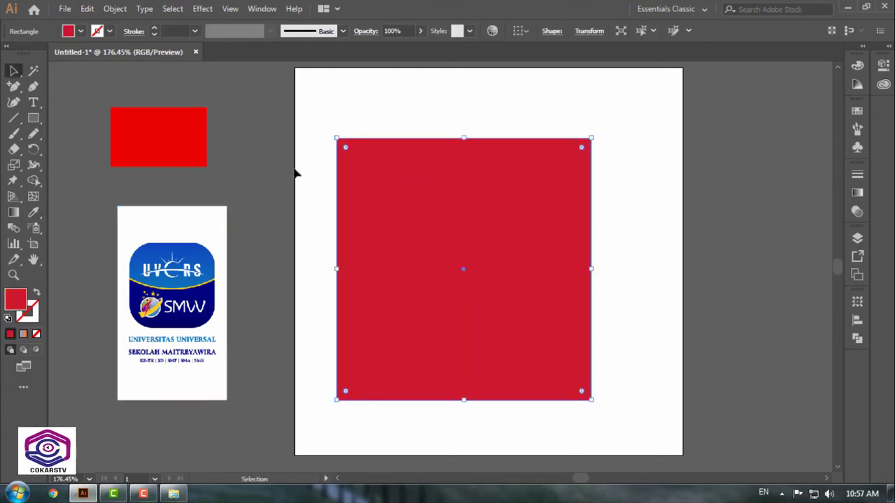
- Select both rectangles and the logo image together and delete them
click(224, 186)
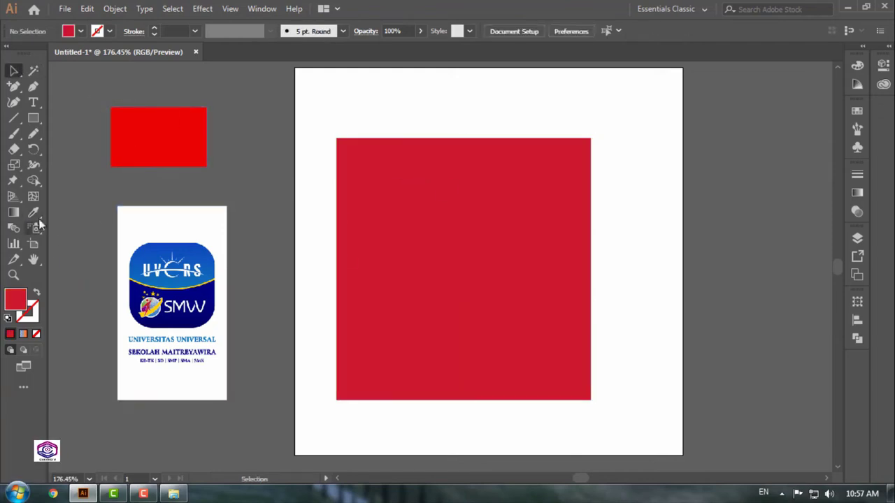
drag(104, 105, 517, 401)
key(Delete)
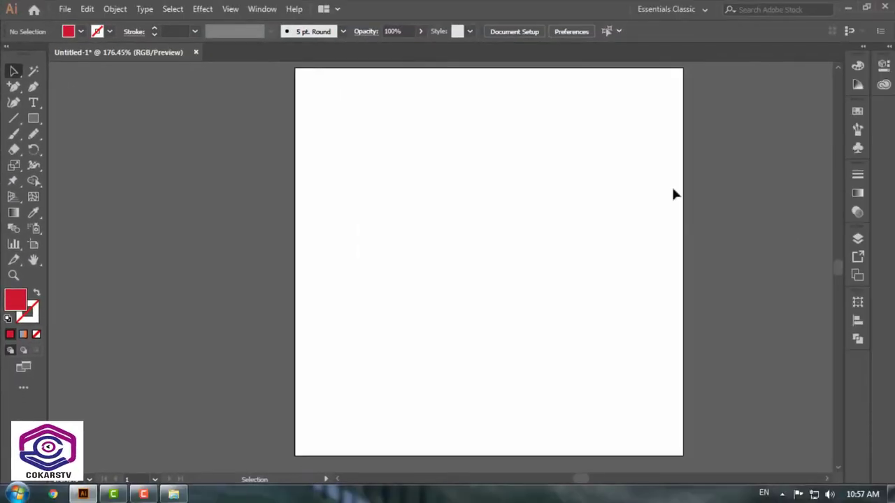
- Add a second 12 x 12 cm artboard beside the first with the Artboard tool and keep it active
key(ctrl+minus)
drag(673, 194, 516, 190)
click(33, 245)
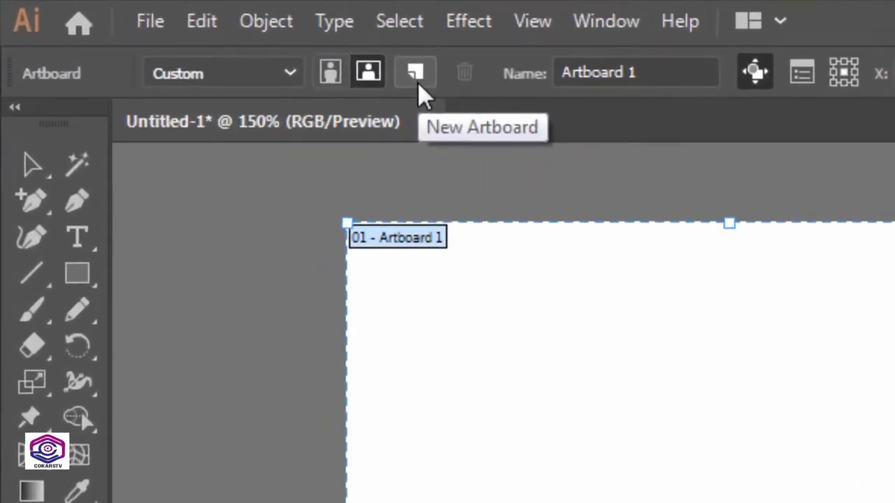
click(180, 35)
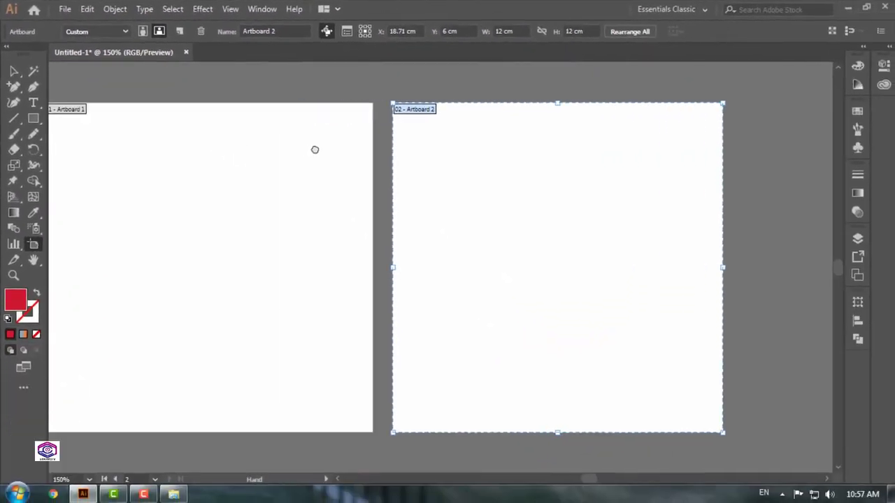
drag(414, 206, 435, 184)
key(ctrl+minus)
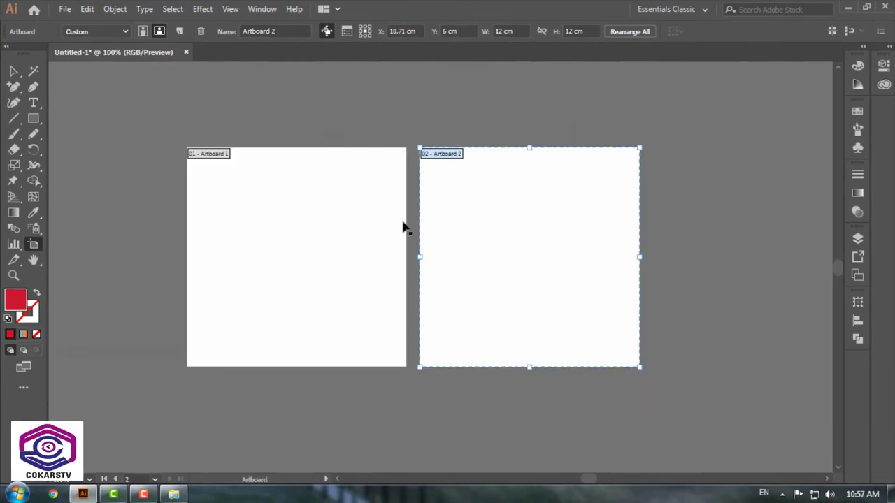
click(297, 206)
click(567, 200)
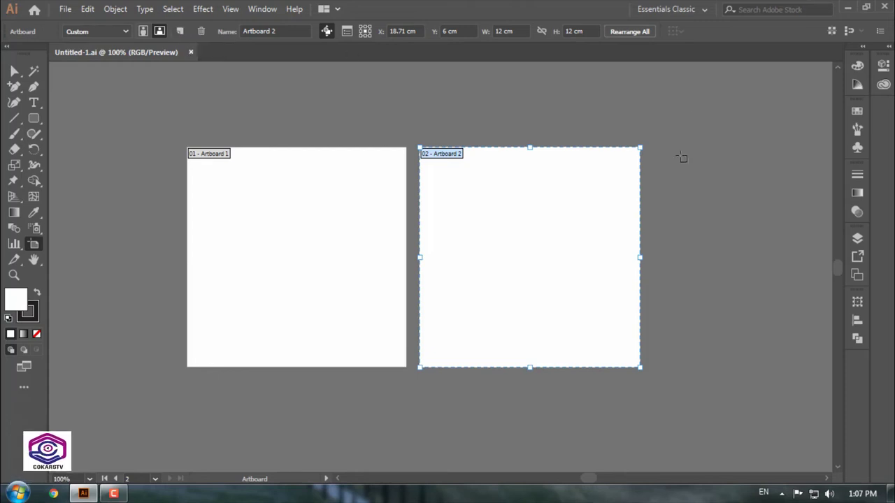
- Draw a third artboard beside Artboard 2 and set its size to 12 cm wide by 8 cm high
drag(674, 148, 807, 372)
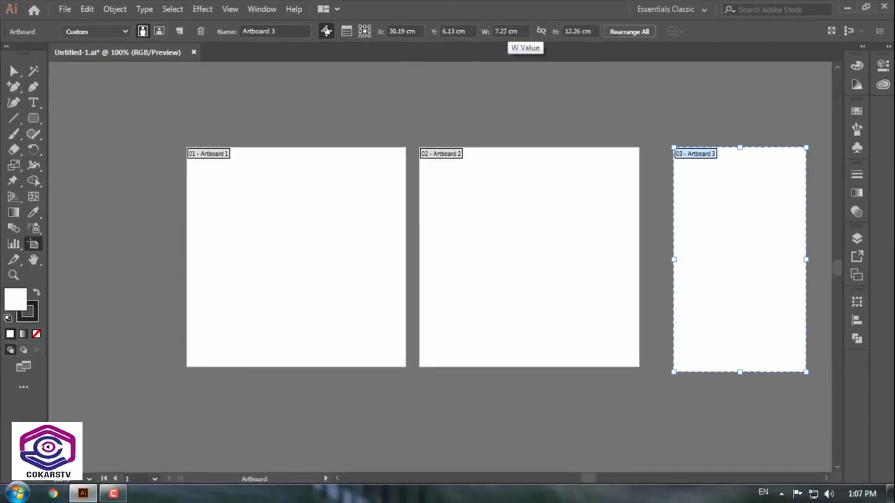
double_click(502, 31)
text(12)
double_click(567, 31)
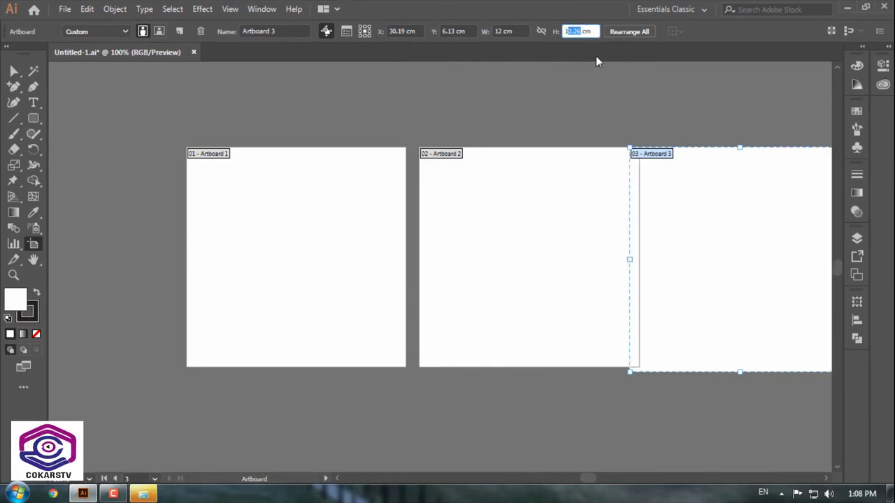
text(18)
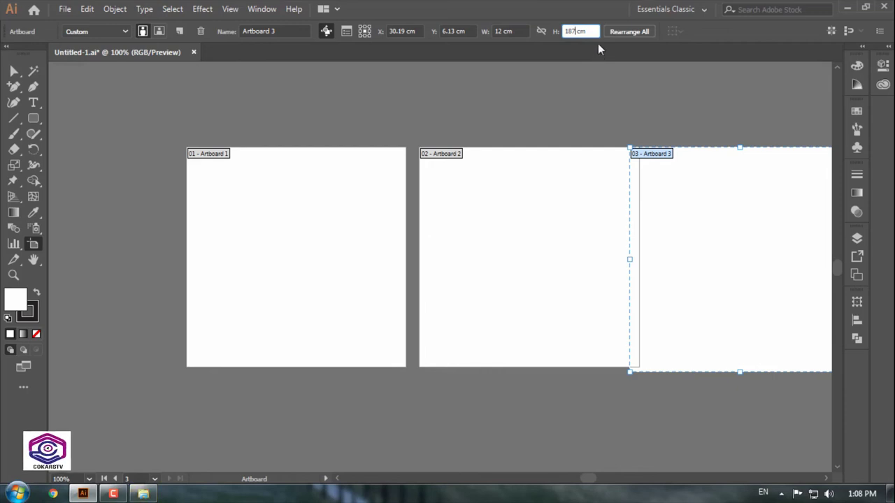
key(BackSpace)
text(8)
key(Return)
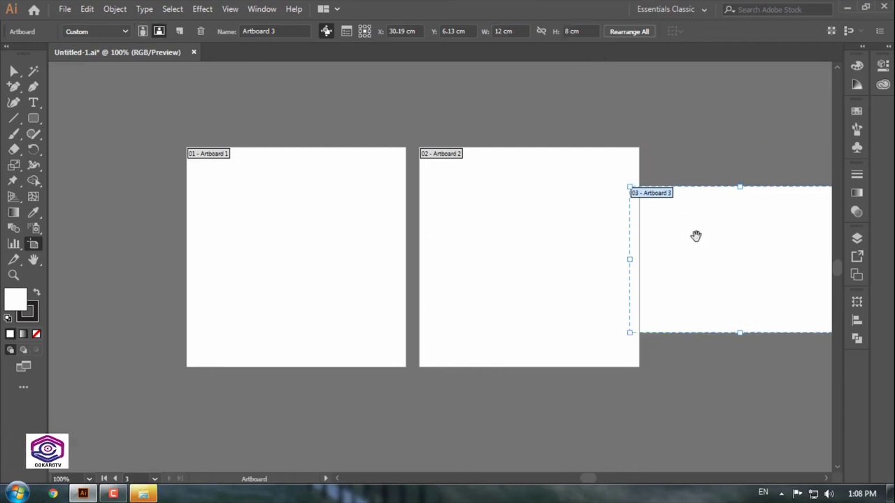
- Move Artboard 3 clear of Artboard 2 to about X 32.41 cm, leaving the Artboard tool active
drag(695, 237, 736, 236)
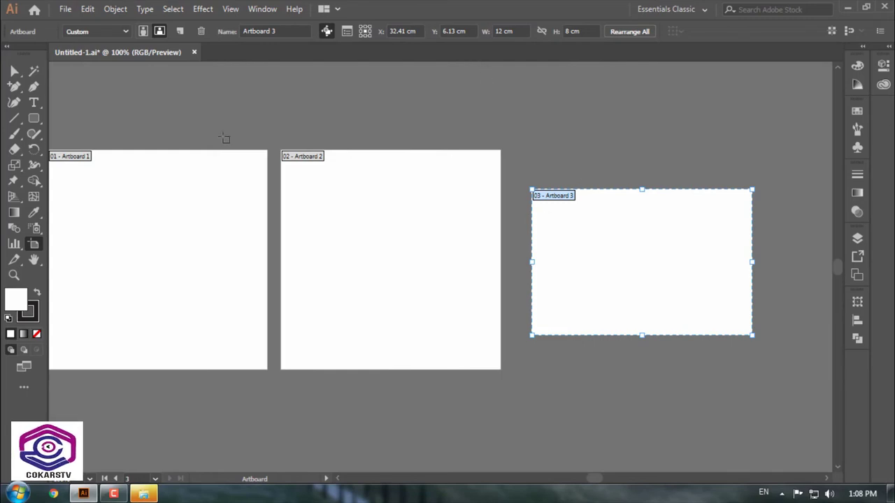
click(14, 71)
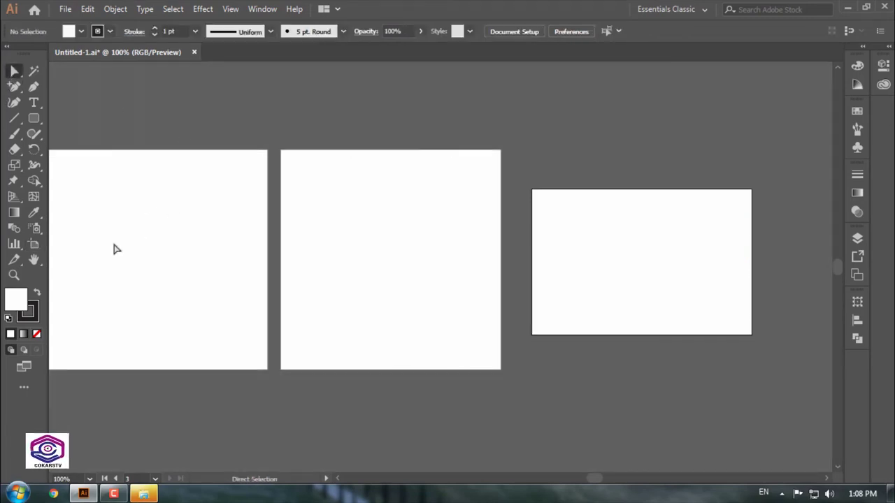
click(34, 243)
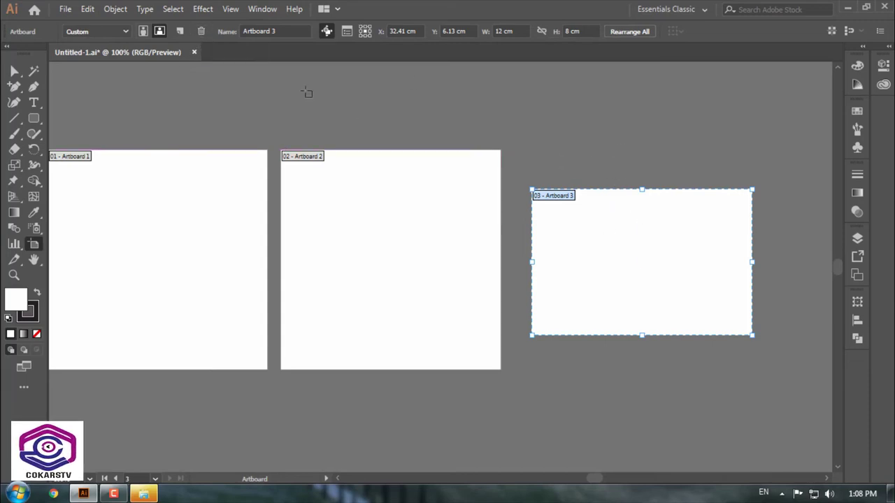
- Delete Artboard 3 and Artboard 2, keeping only Artboard 1, and leave artboard editing
click(206, 34)
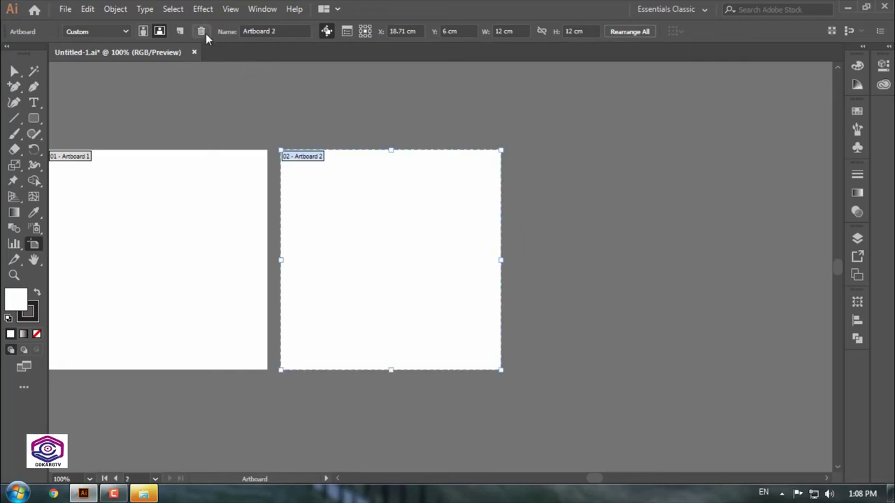
click(206, 33)
drag(174, 103, 367, 174)
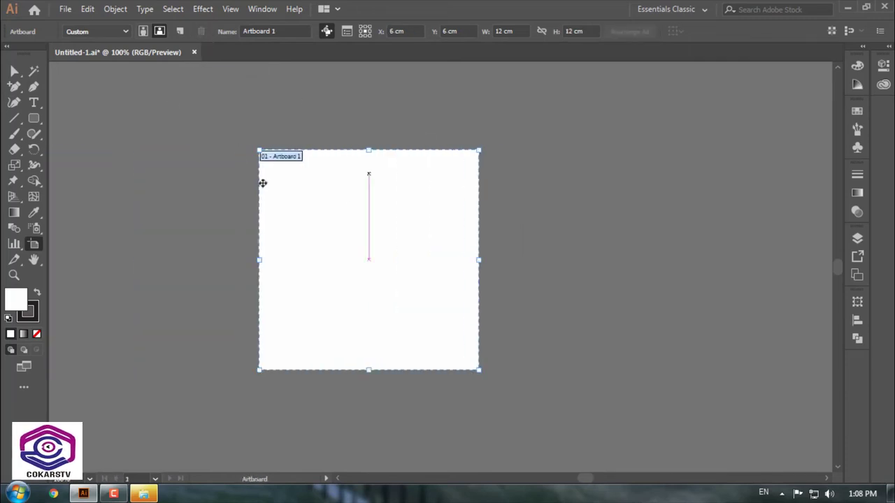
click(14, 71)
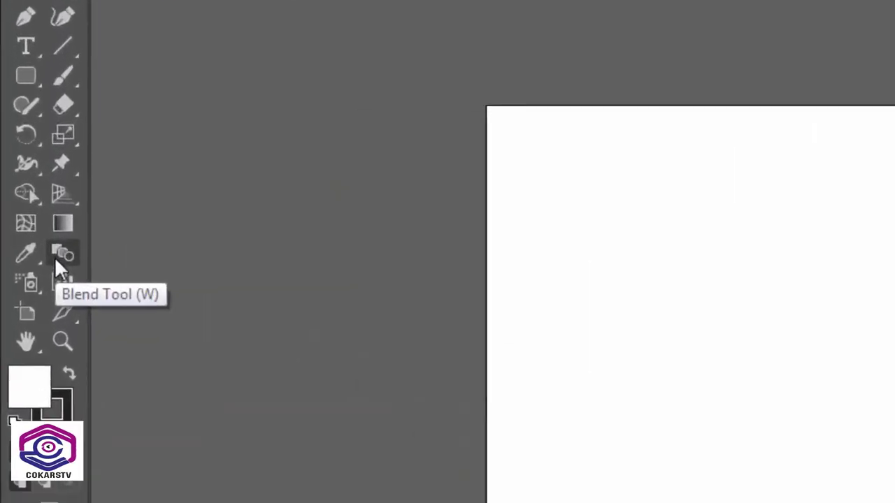
- Draw a circle about 1.16 cm in diameter near the artboard's upper-left corner with the Ellipse tool
click(57, 258)
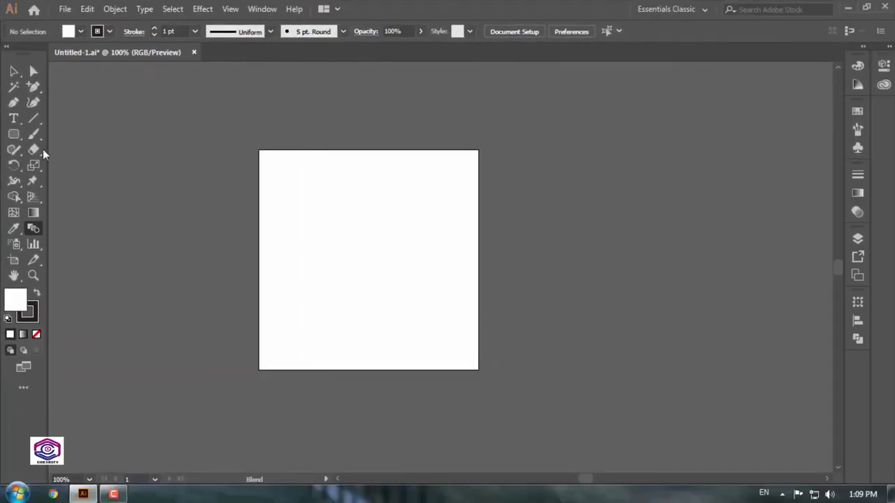
drag(14, 134, 50, 150)
drag(279, 167, 302, 189)
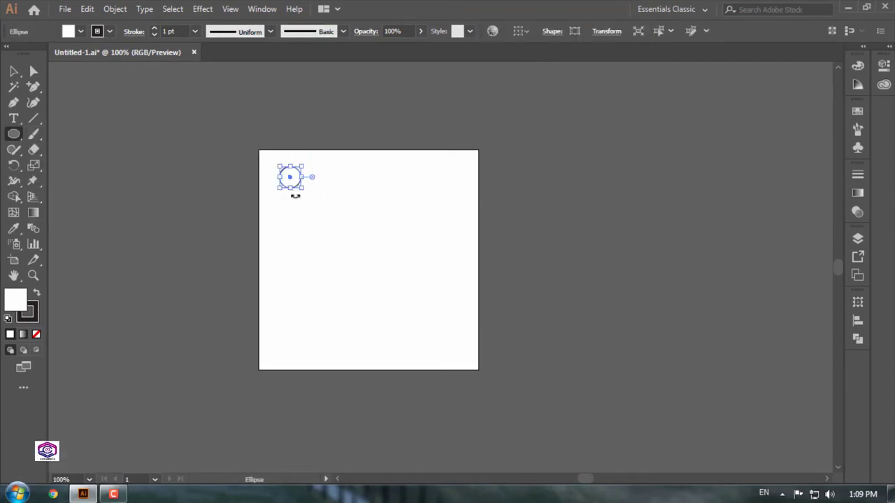
- Fill the circle with magenta FF00E7 and deselect it
double_click(19, 302)
click(233, 250)
drag(193, 246, 212, 225)
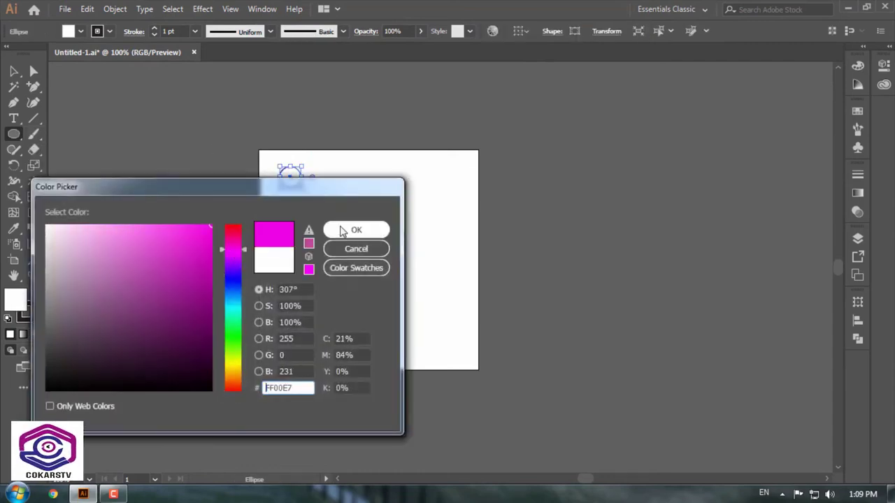
click(357, 230)
click(14, 72)
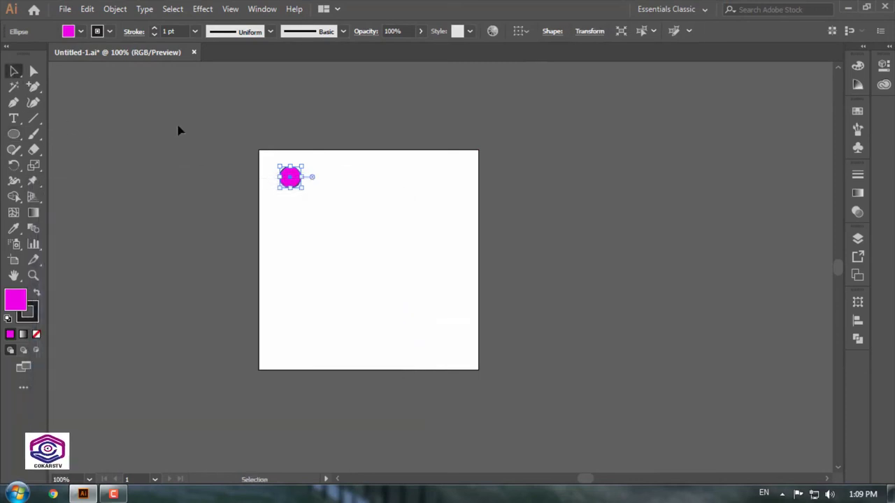
click(306, 170)
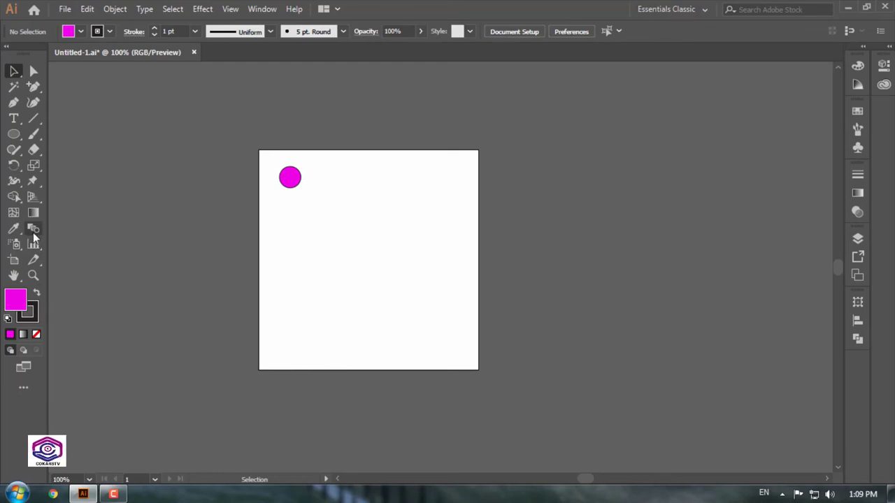
- Duplicate the magenta circle straight down to near the artboard's lower edge and deselect the copy
click(298, 180)
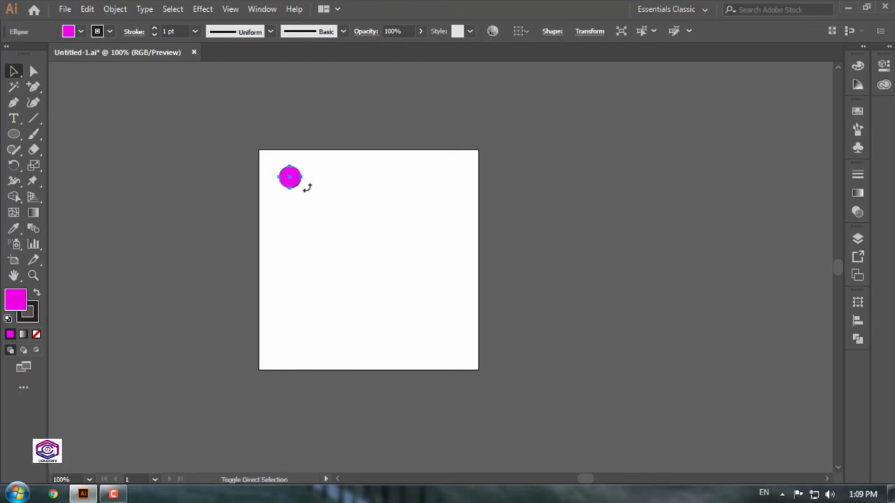
drag(296, 175, 310, 323)
click(326, 208)
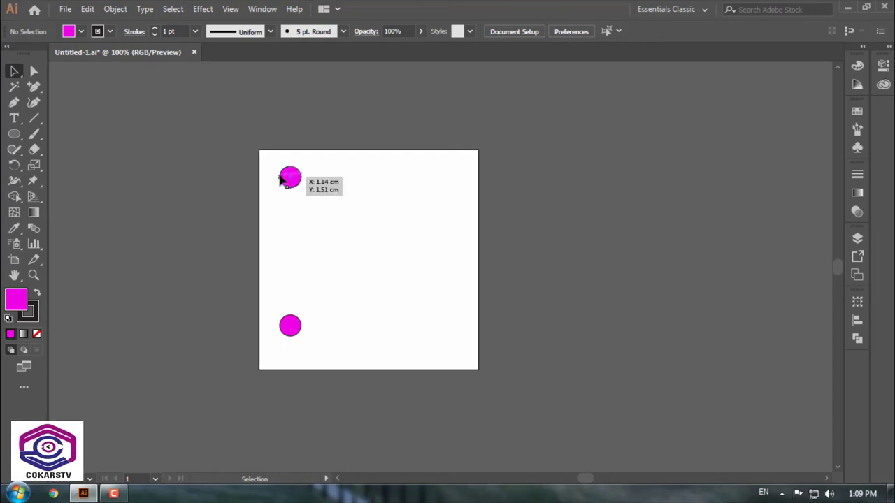
- Make a blend between the two magenta circles and undo it
drag(180, 130, 368, 376)
drag(369, 376, 371, 376)
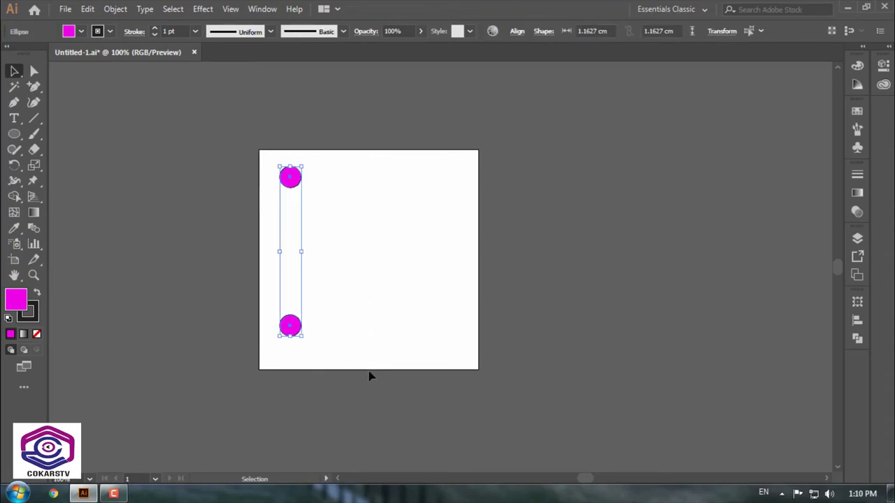
click(117, 11)
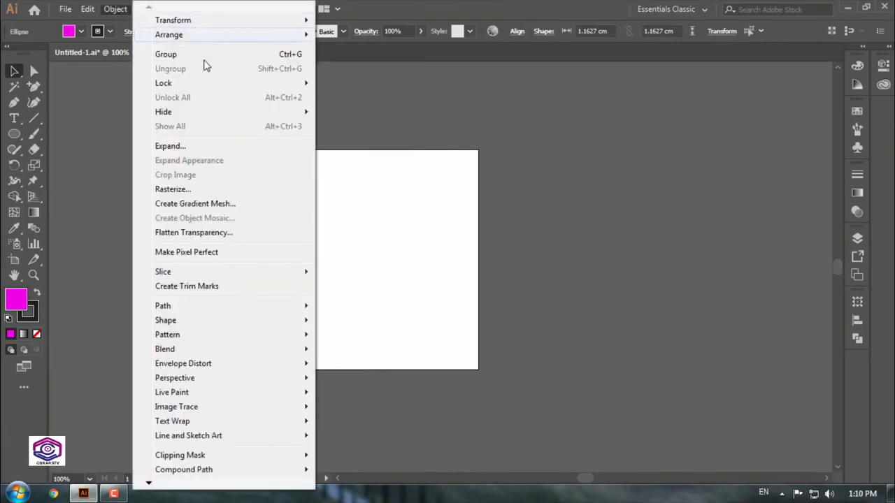
mouse_move(203, 350)
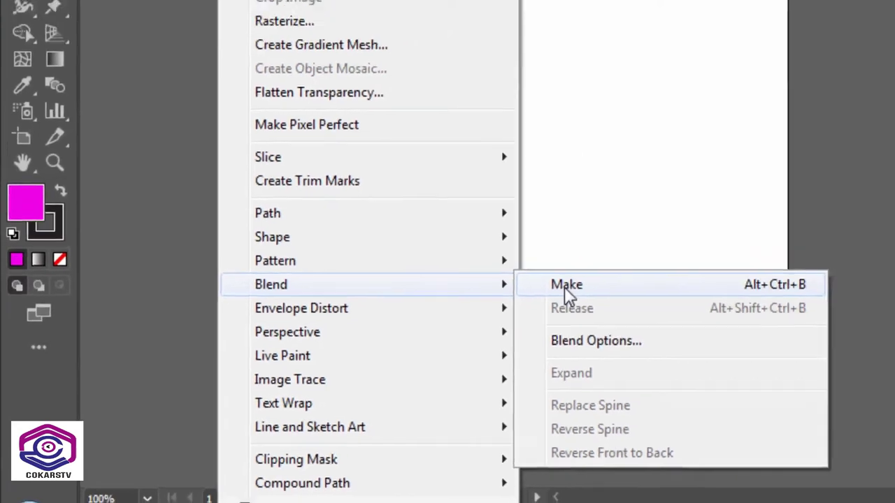
click(567, 286)
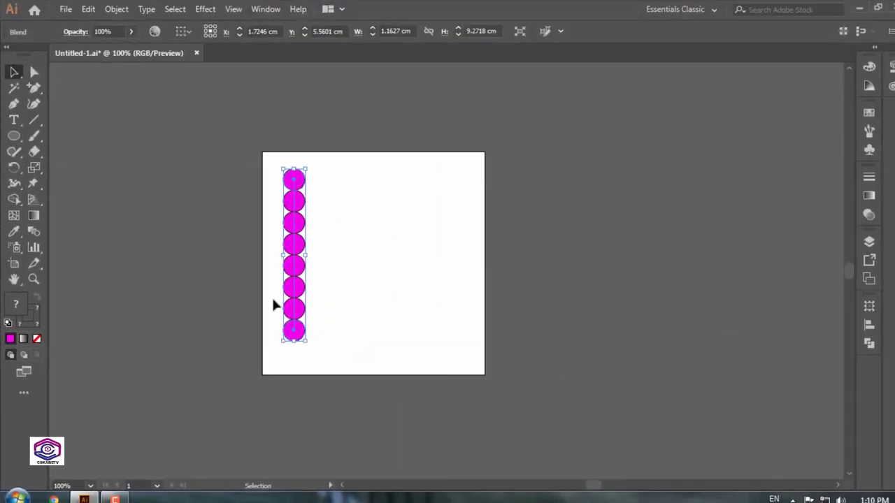
click(550, 70)
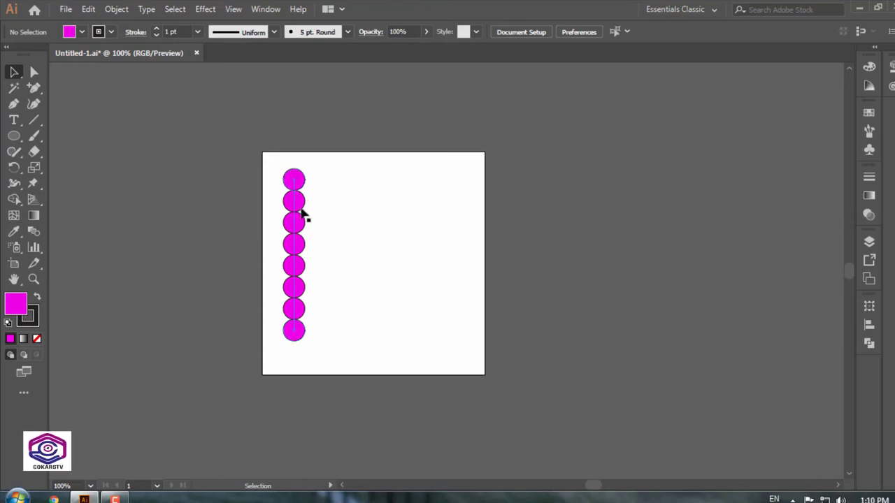
key(ctrl+z)
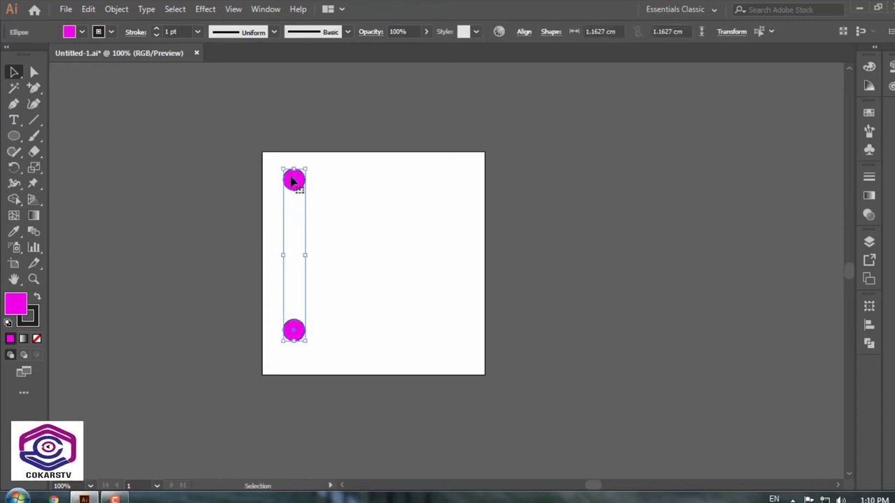
- Select both circles and set the blend options to Specified Steps spacing with 4 steps
drag(210, 147, 352, 396)
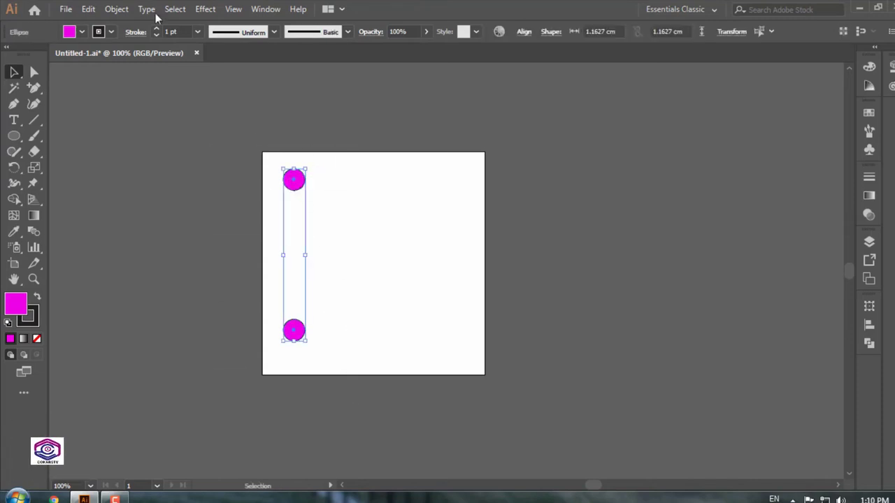
click(126, 9)
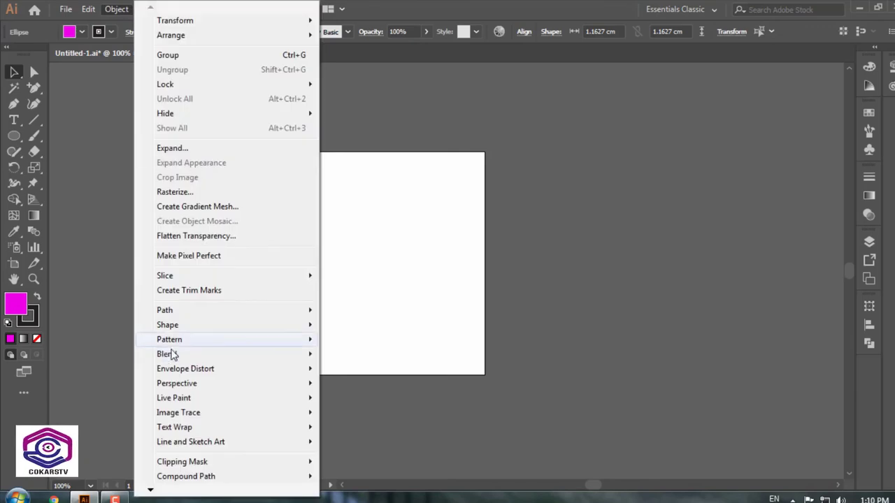
mouse_move(172, 355)
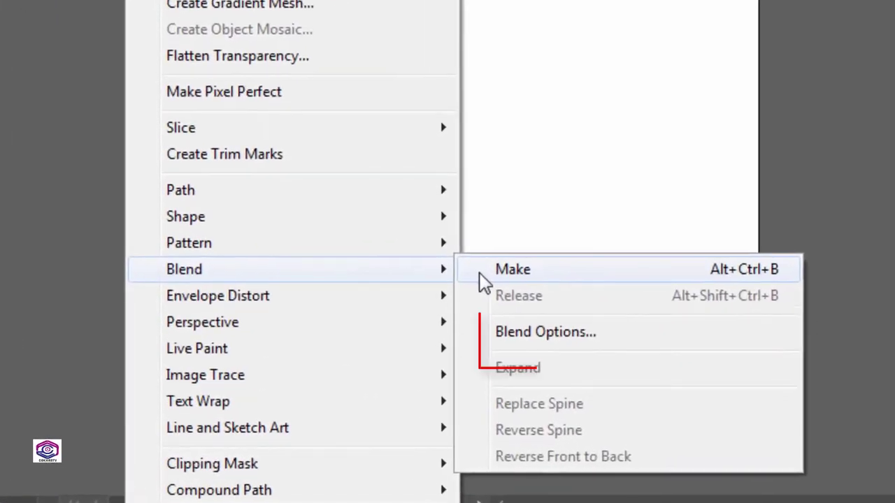
click(565, 344)
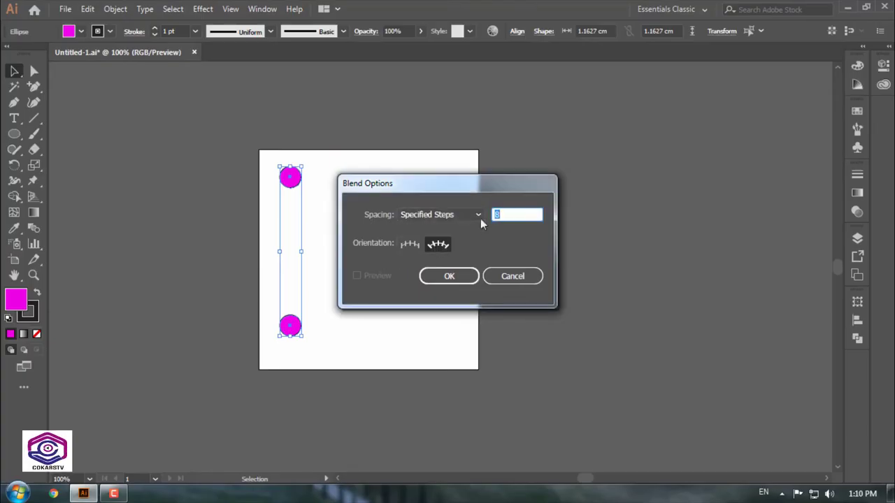
click(575, 238)
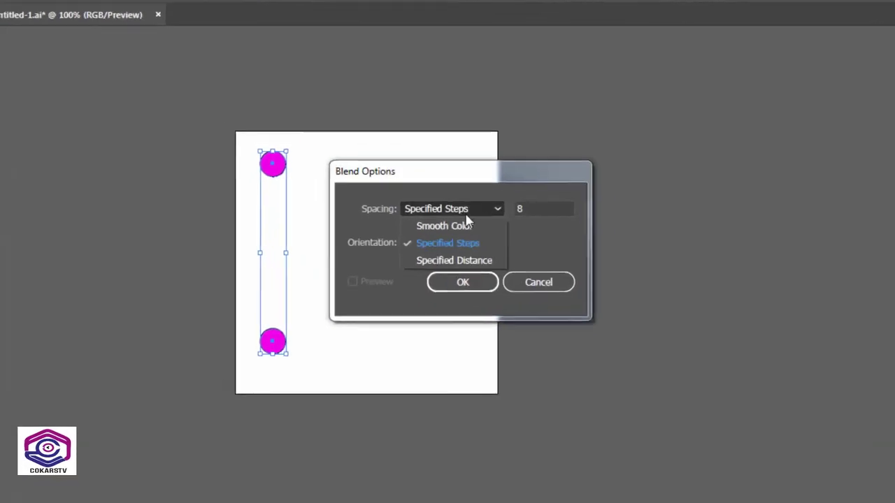
click(475, 245)
click(588, 194)
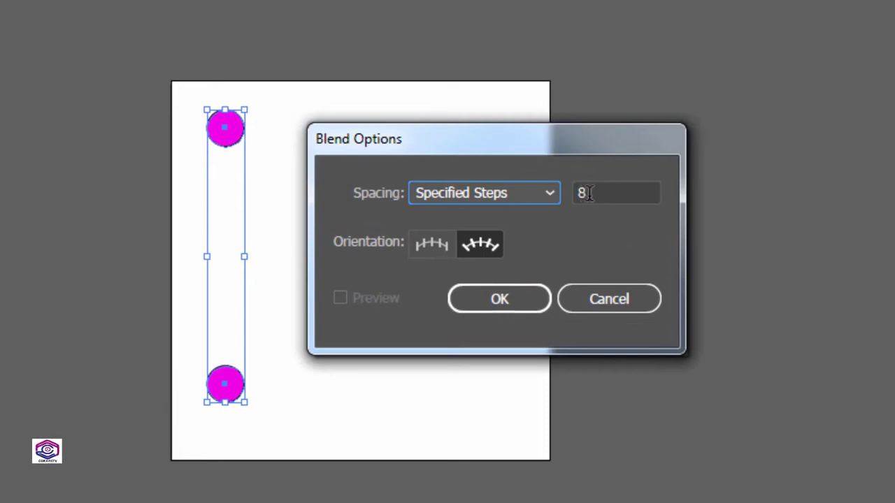
double_click(577, 194)
text(4)
click(500, 302)
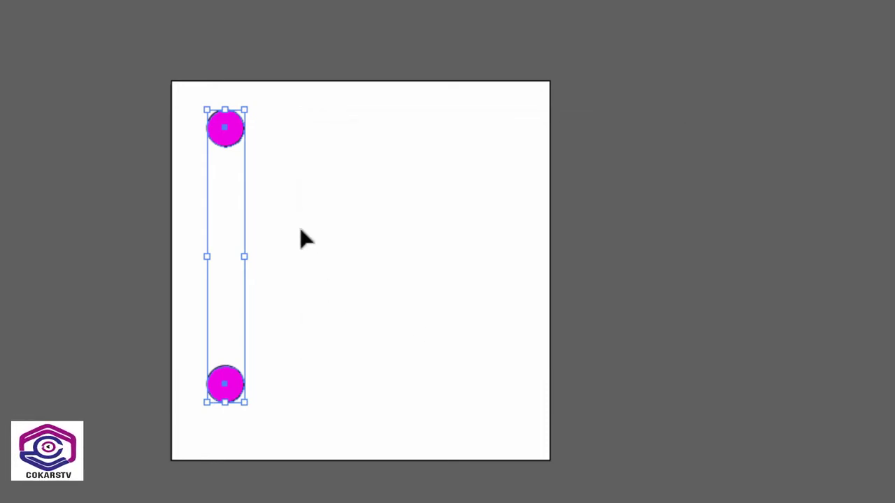
- Blend the two equal-sized circles using the 4-step spacing and deselect the result
click(40, 10)
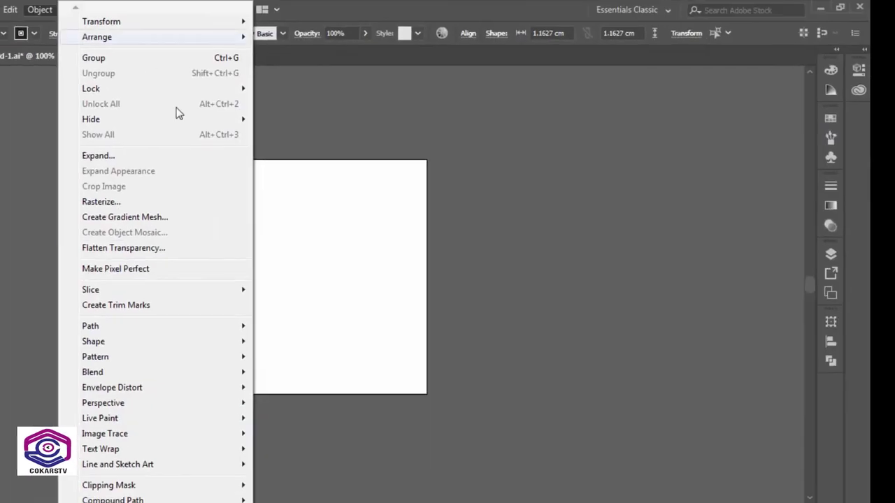
mouse_move(185, 372)
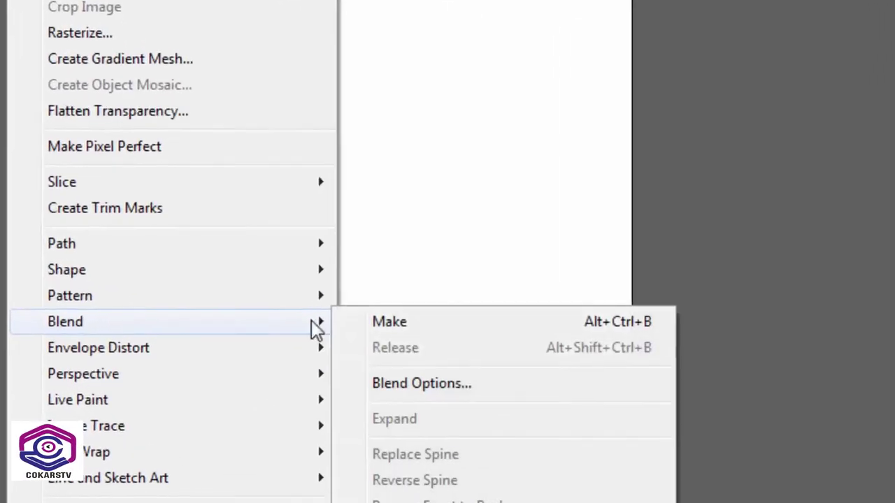
click(428, 316)
click(359, 230)
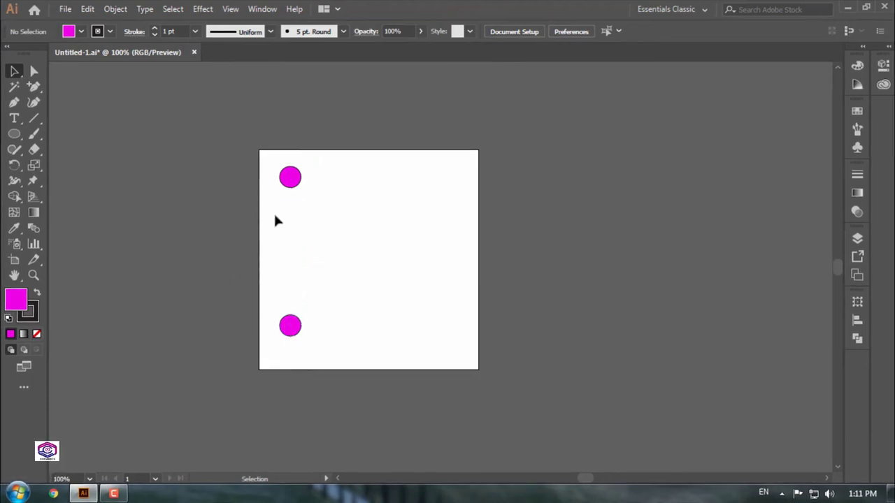
- Enlarge the lower circle to about 2.7 cm in diameter and center the small circle above it
click(289, 180)
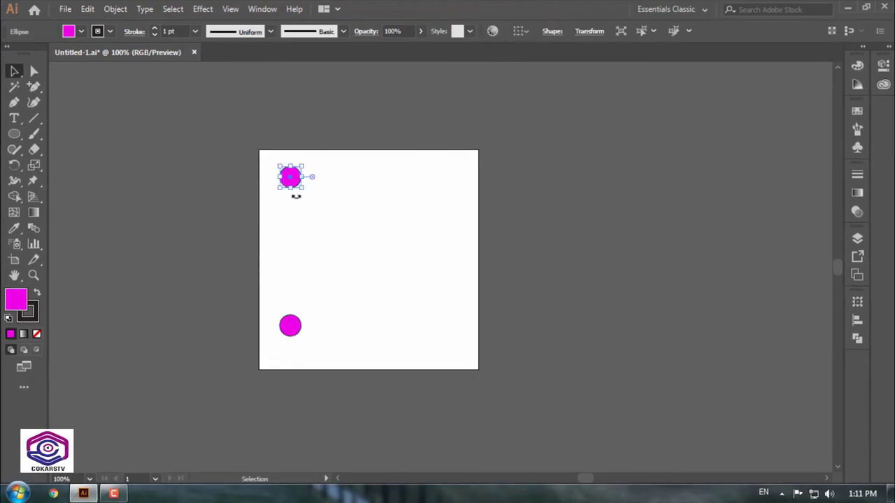
click(291, 326)
drag(302, 316, 328, 295)
click(352, 303)
drag(296, 185, 325, 184)
- Select the small and the large circle together, make a blend between them and deselect it
drag(279, 151, 363, 365)
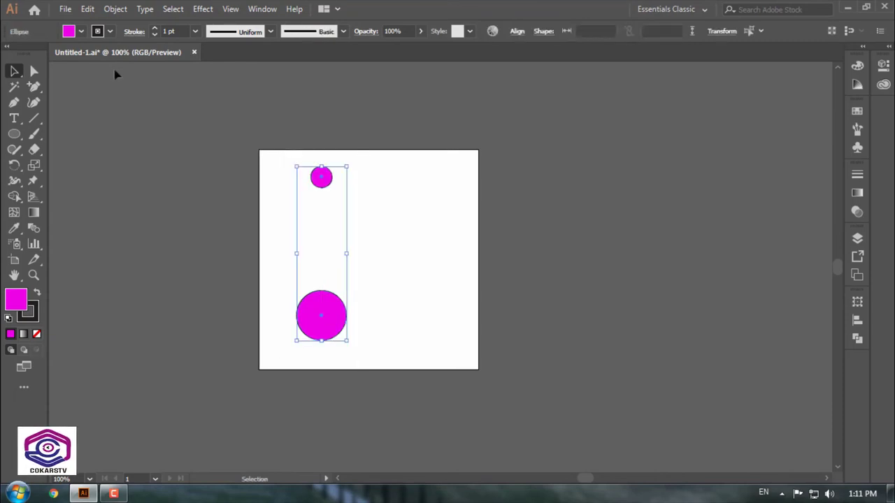
click(116, 9)
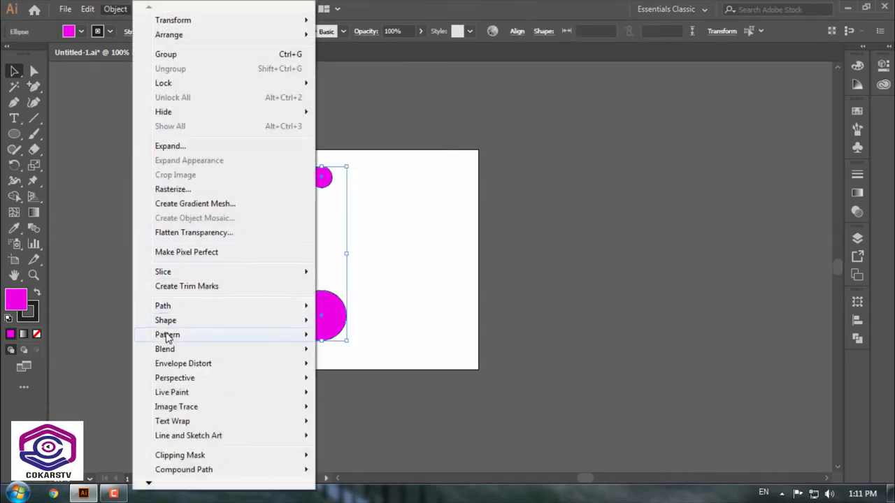
mouse_move(196, 353)
click(346, 349)
click(359, 266)
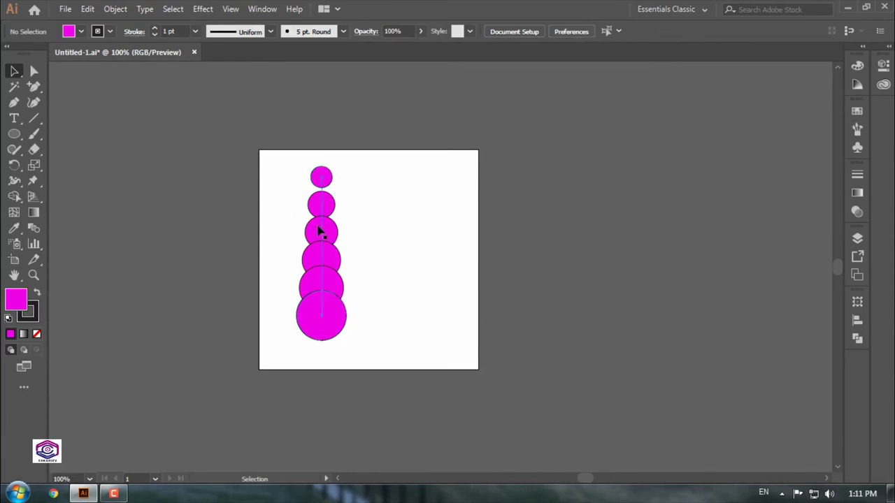
- Select the whole blend of growing circles and delete it from the artboard
drag(137, 105, 422, 377)
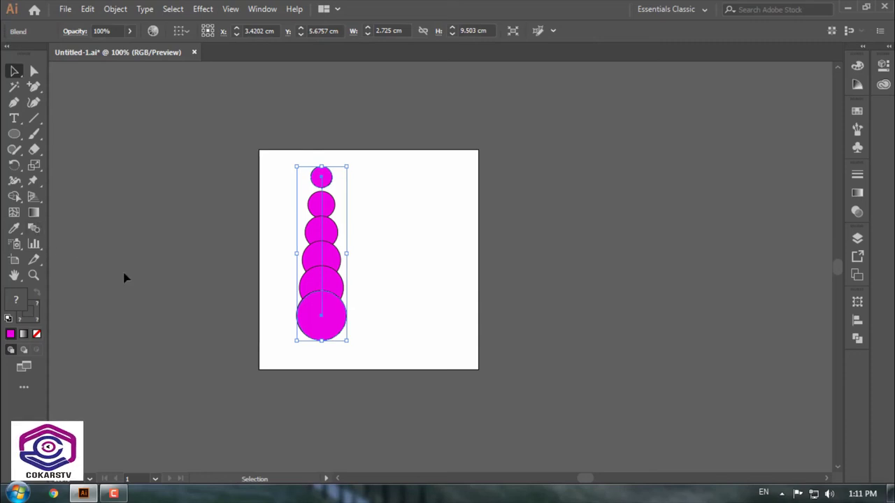
key(Delete)
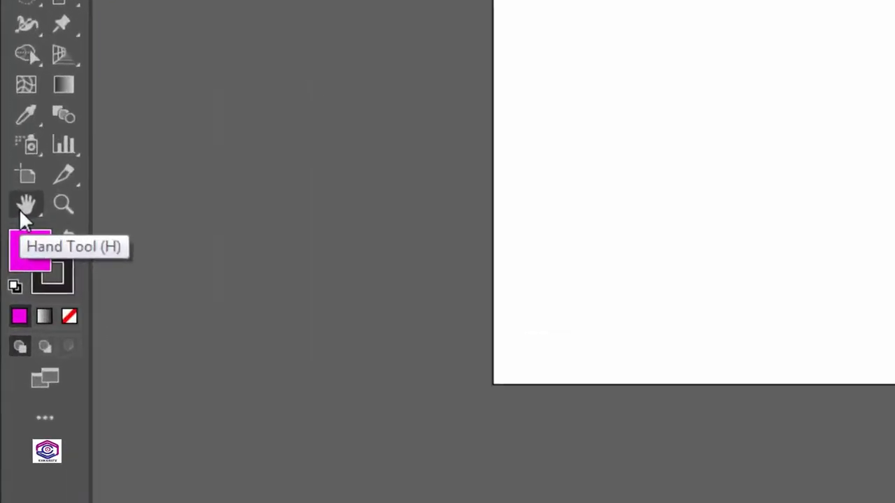
- Pan the view around the empty artboard with the Hand tool
click(27, 209)
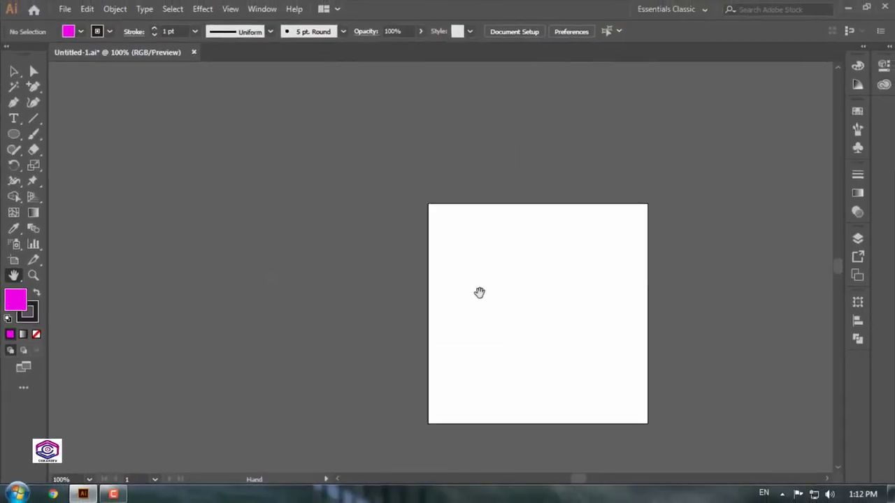
drag(480, 293, 362, 259)
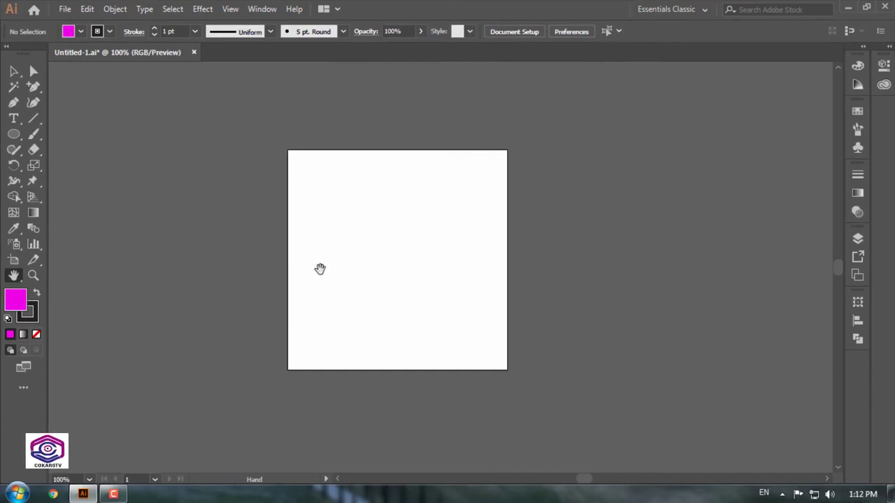
drag(424, 252, 370, 235)
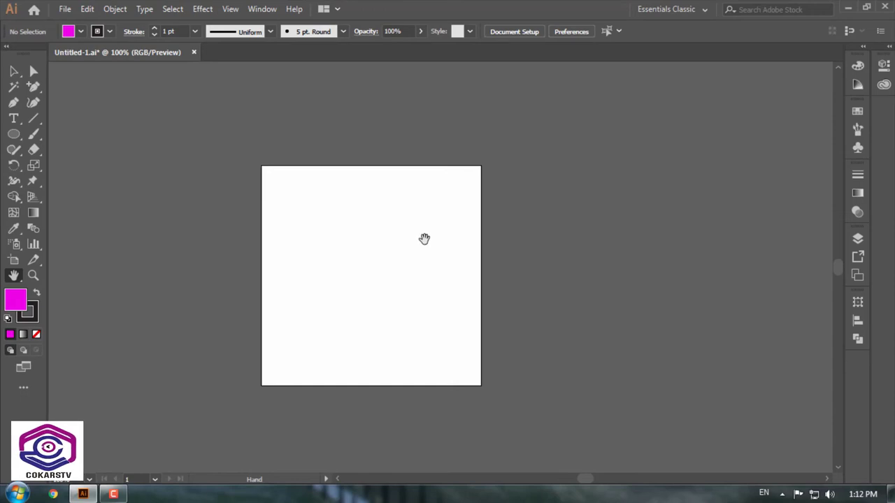
- Draw a large magenta circle overlapping the artboard's edge at 300% zoom and deselect it
key(v)
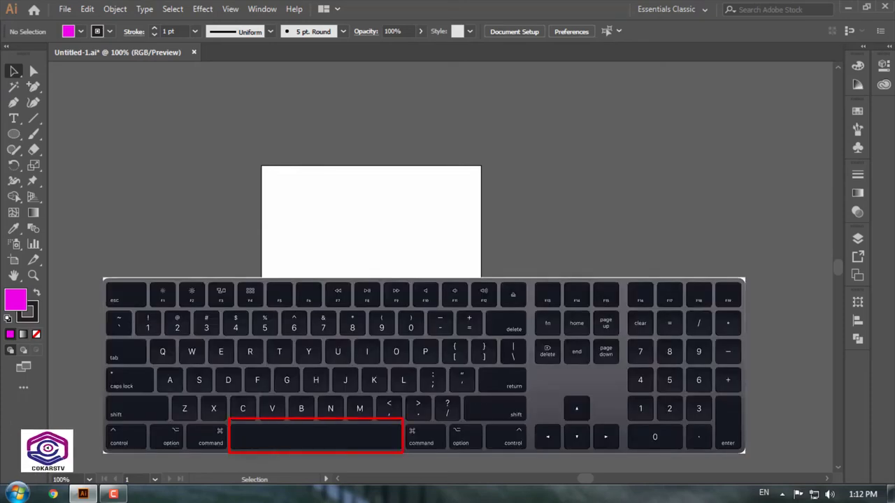
drag(375, 269, 361, 238)
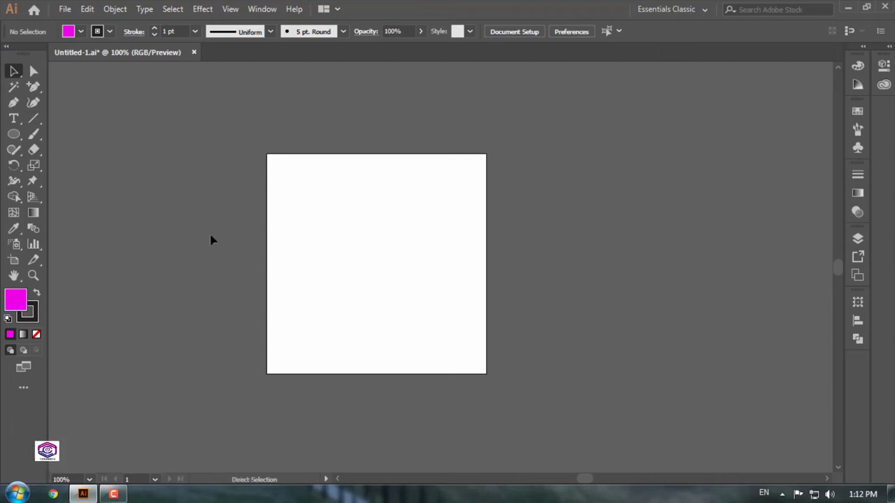
key(ctrl+plus)
key(ctrl+plus)
key(ctrl+plus)
click(13, 134)
drag(234, 144, 735, 390)
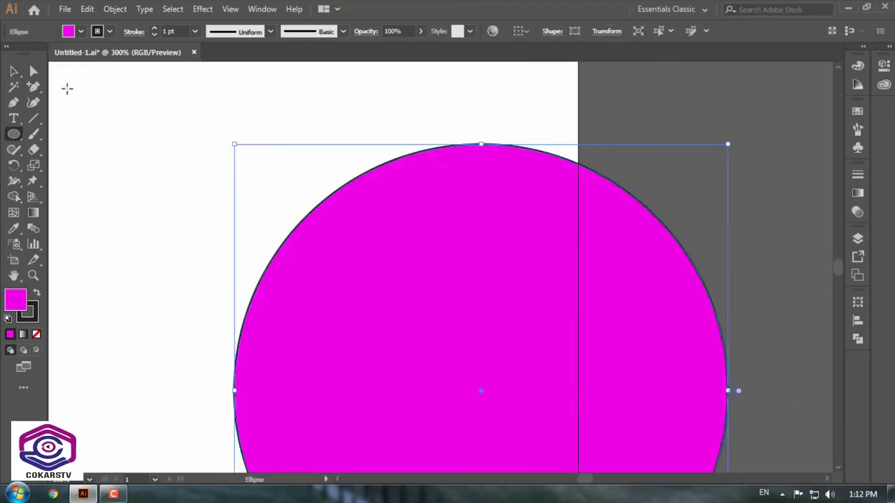
click(13, 71)
click(175, 150)
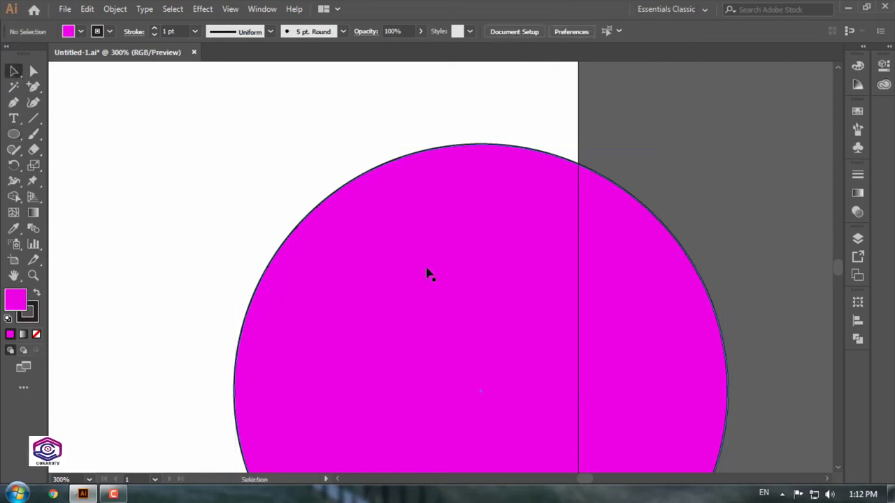
- Pan across the magenta circle with the Hand tool and zoom out to 66.67%
click(14, 275)
drag(330, 326, 150, 225)
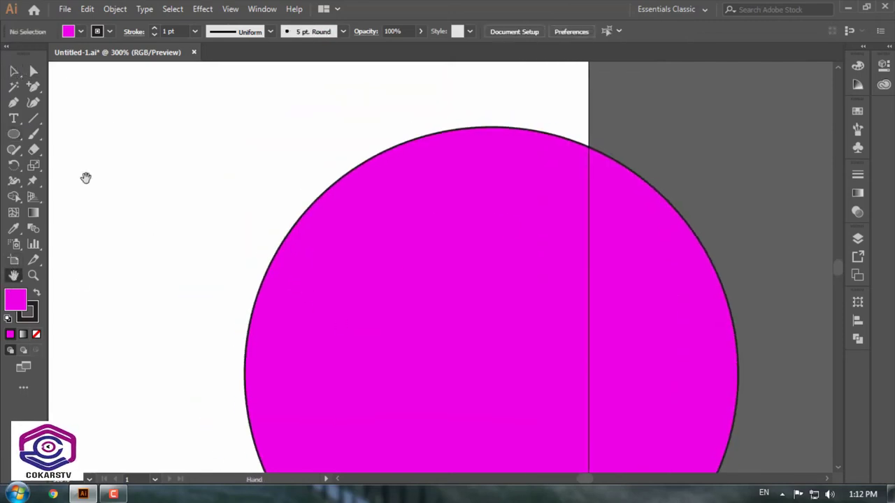
click(14, 71)
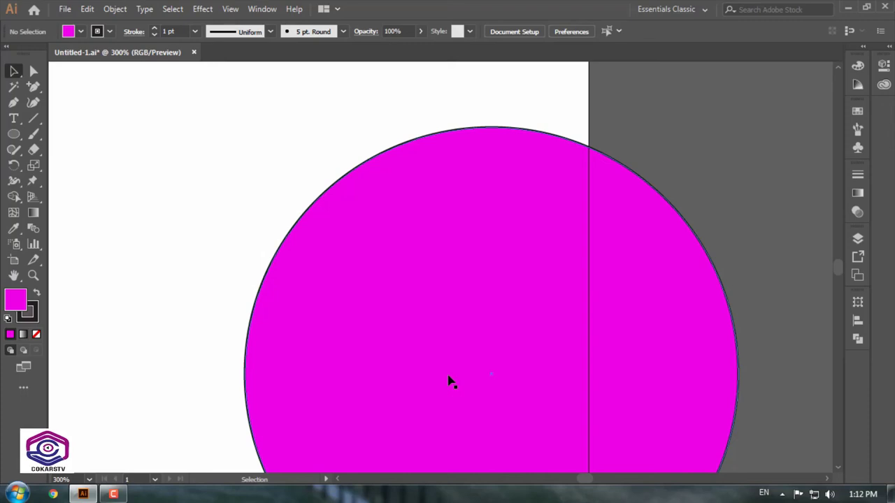
drag(451, 381, 527, 454)
key(ctrl+minus)
key(ctrl+minus)
key(ctrl+minus)
key(ctrl+minus)
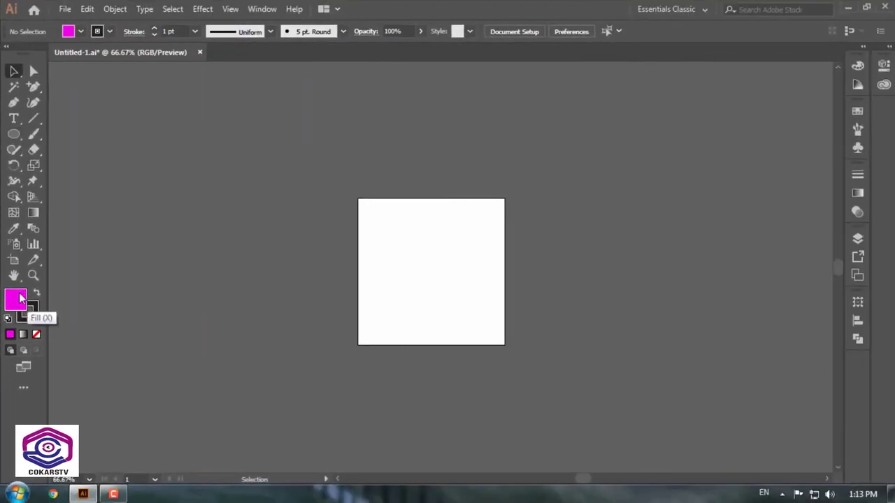
- Set the fill color to green 18932F and draw a circle about half the artboard's width in its upper left area
double_click(17, 299)
drag(233, 250, 214, 324)
click(186, 296)
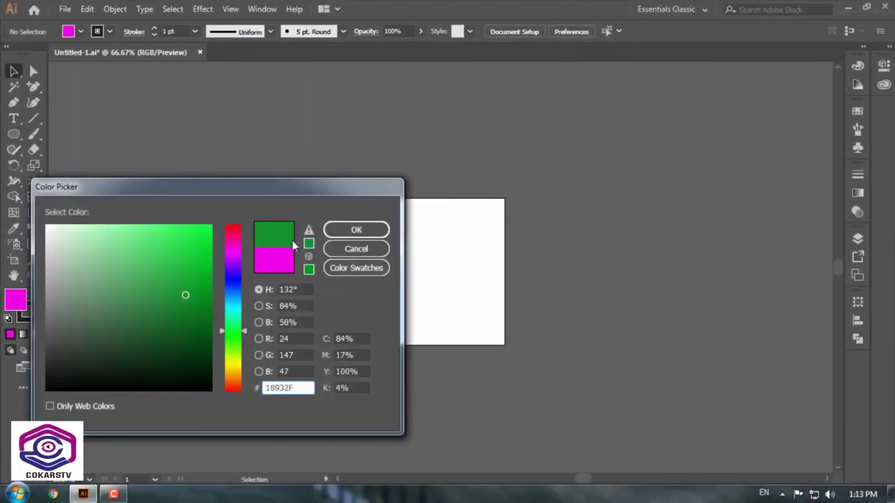
click(356, 230)
click(13, 135)
drag(374, 222, 450, 298)
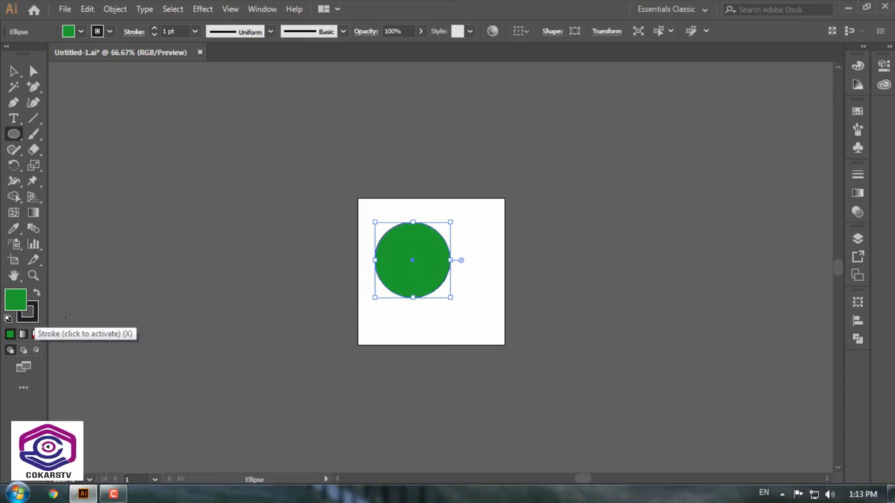
- Set the green circle's stroke color to purple D11DFC and deselect the circle
double_click(35, 320)
drag(232, 276, 233, 259)
click(194, 228)
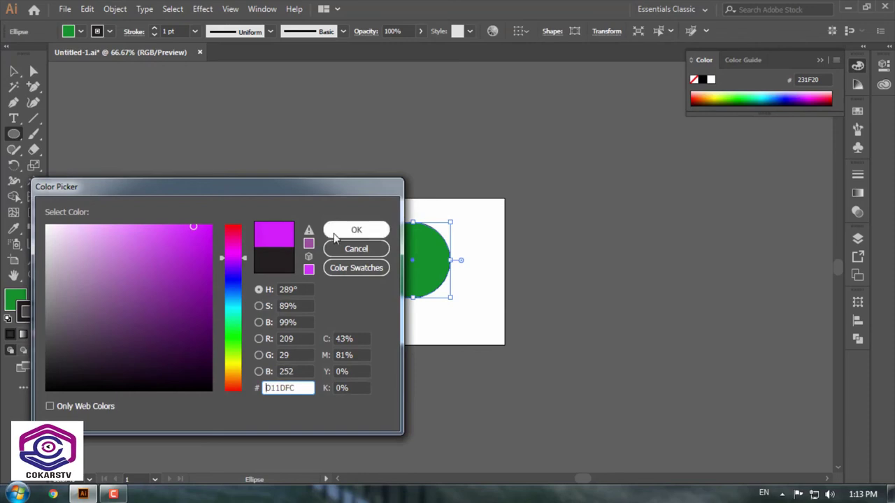
click(356, 229)
key(ctrl+plus)
key(ctrl+plus)
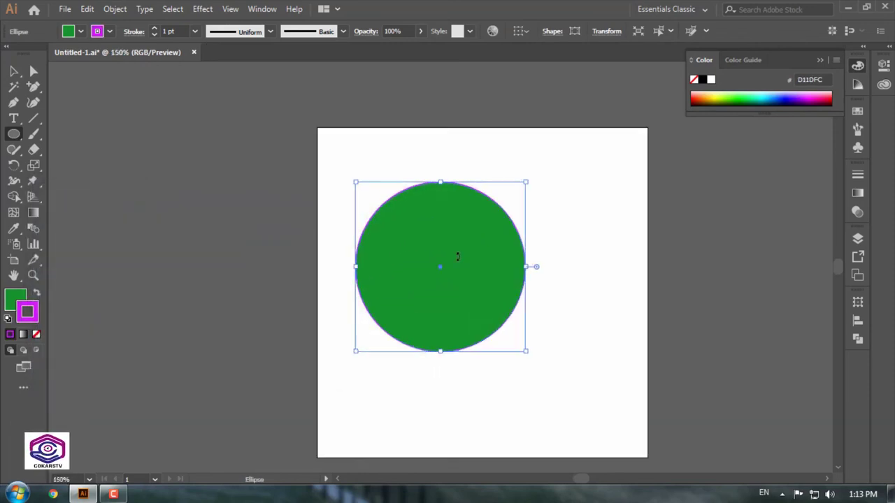
click(13, 77)
click(430, 159)
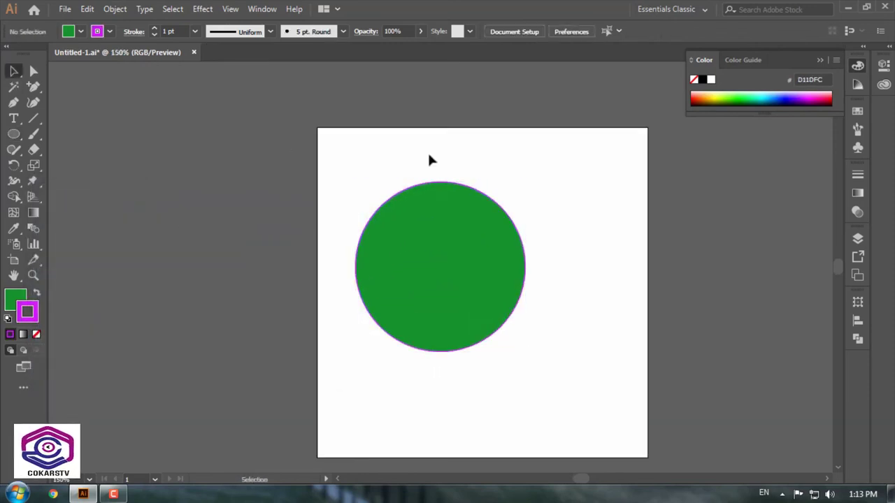
- Select the green circle and set its stroke weight to 7 pt
click(449, 186)
shift+click(496, 216)
click(495, 217)
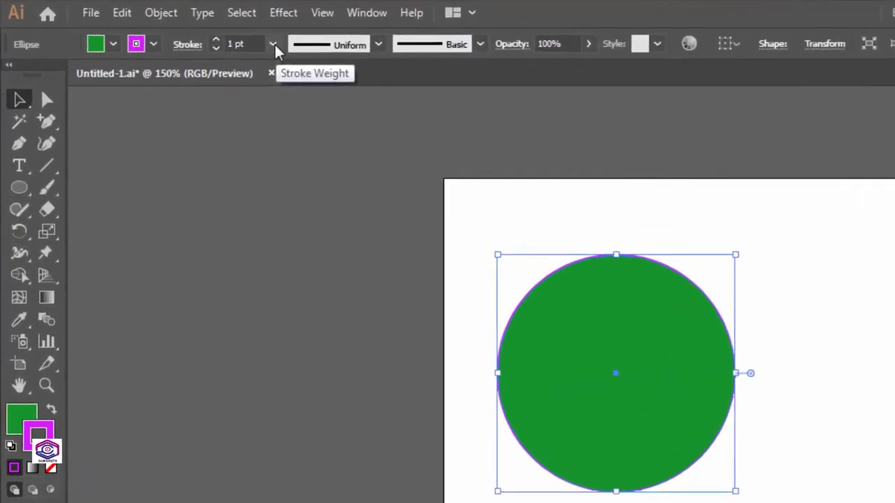
click(284, 47)
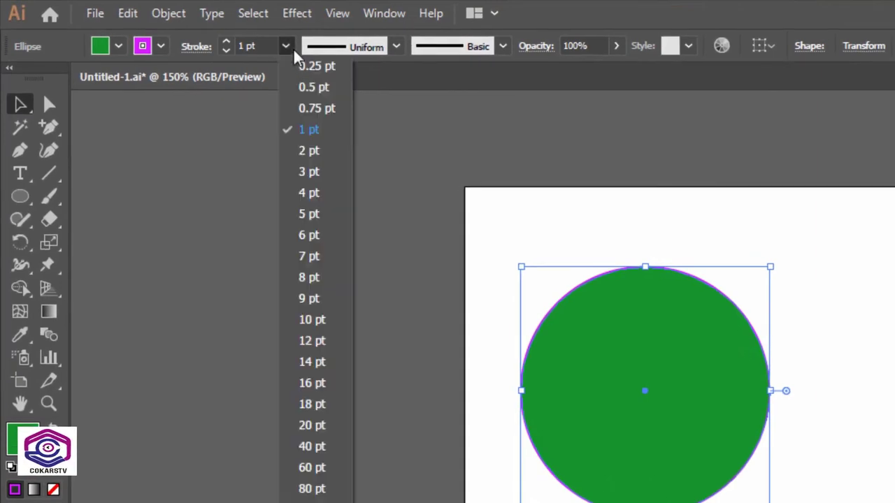
click(305, 256)
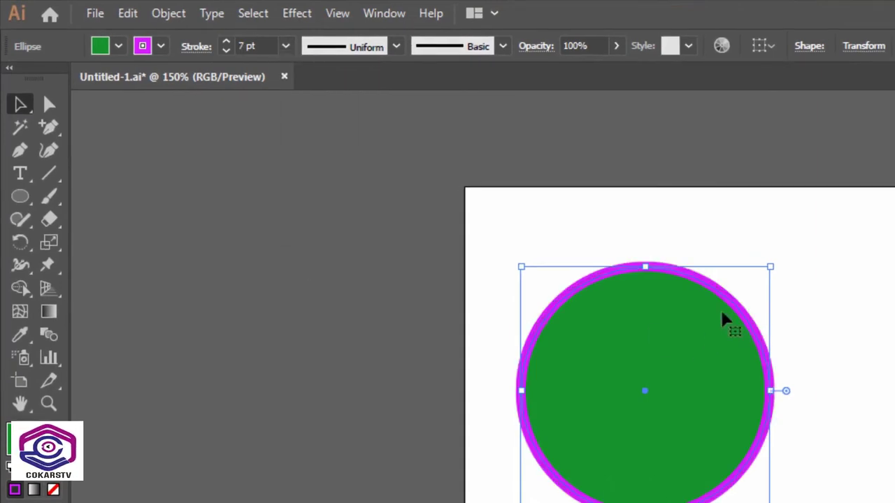
click(769, 326)
click(747, 334)
- Try a dashed line with a 12 pt dash on the circle's stroke and switch it back to a solid line
click(194, 46)
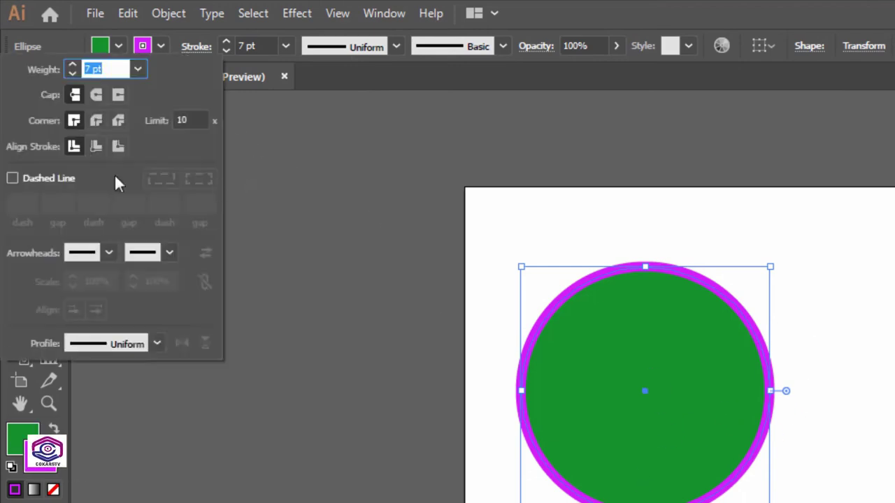
click(42, 178)
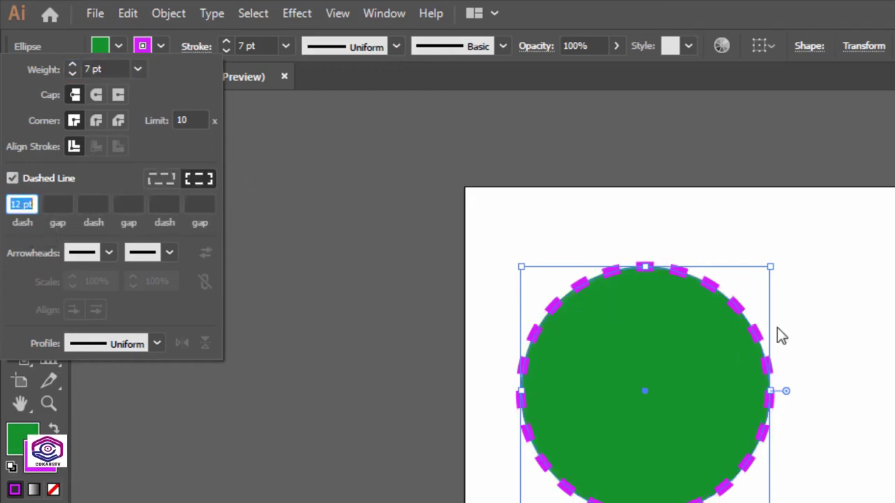
text(18)
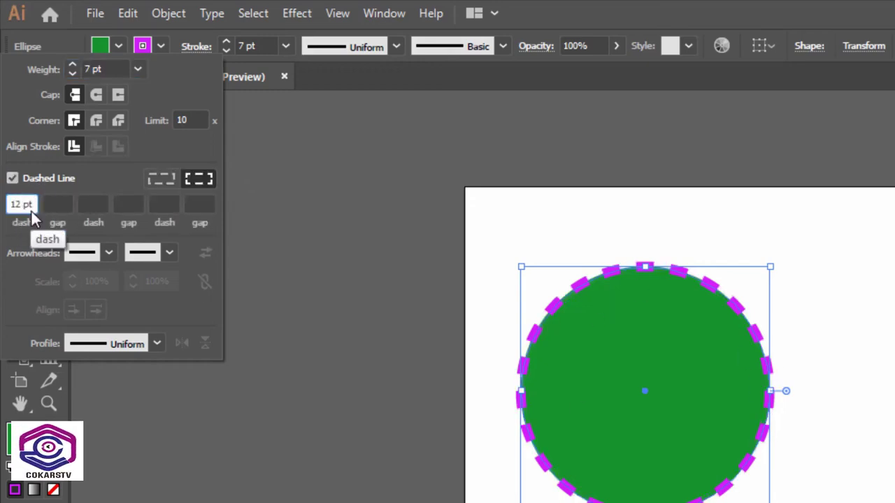
key(Return)
key(Down)
key(Down)
key(Down)
key(Down)
key(Down)
key(Down)
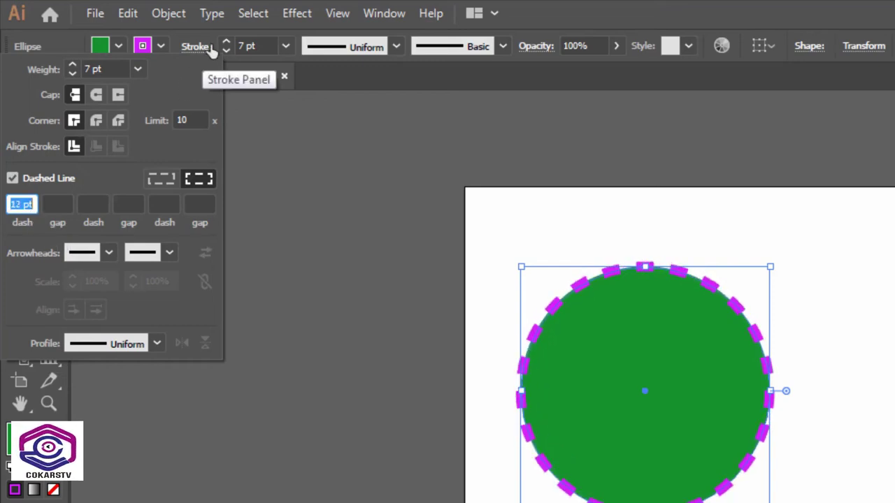
click(12, 178)
click(191, 47)
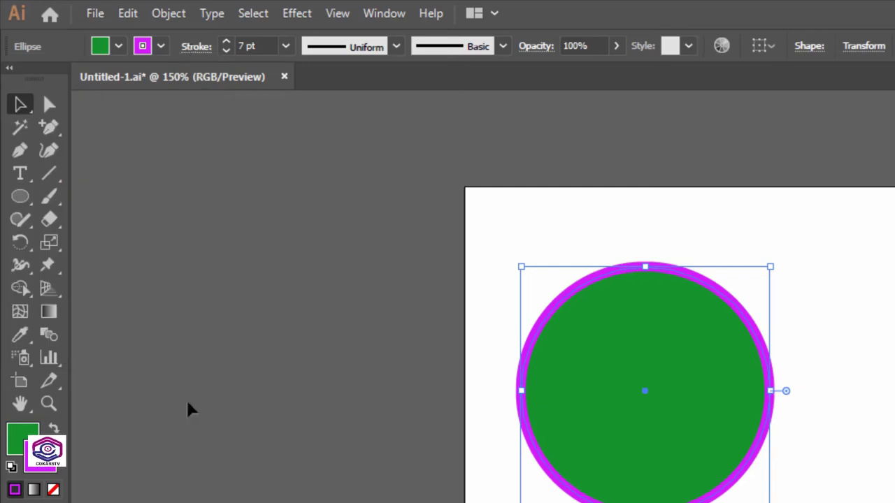
- Remove the circle's stroke, swap its fill and stroke, and undo both changes
key(ctrl+shift+a)
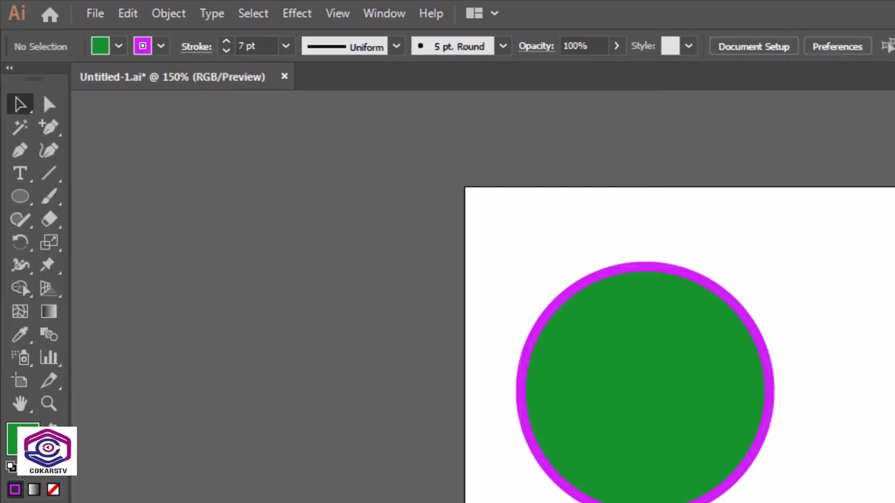
click(610, 394)
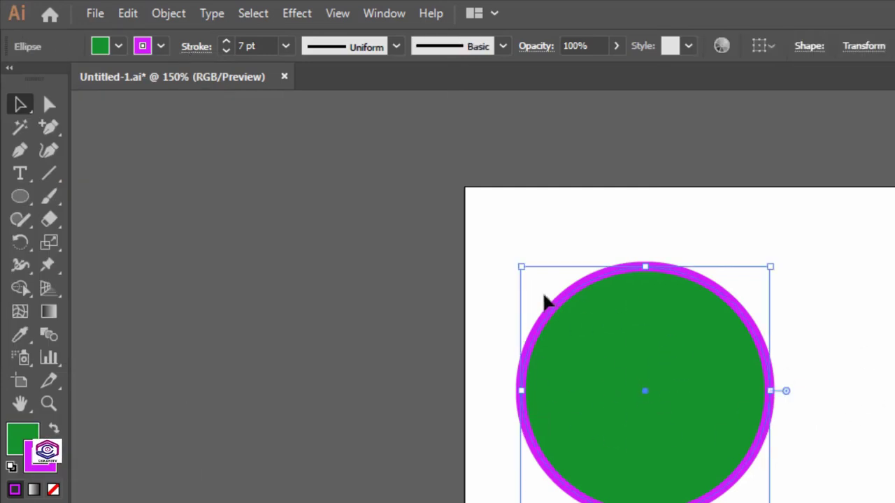
click(53, 491)
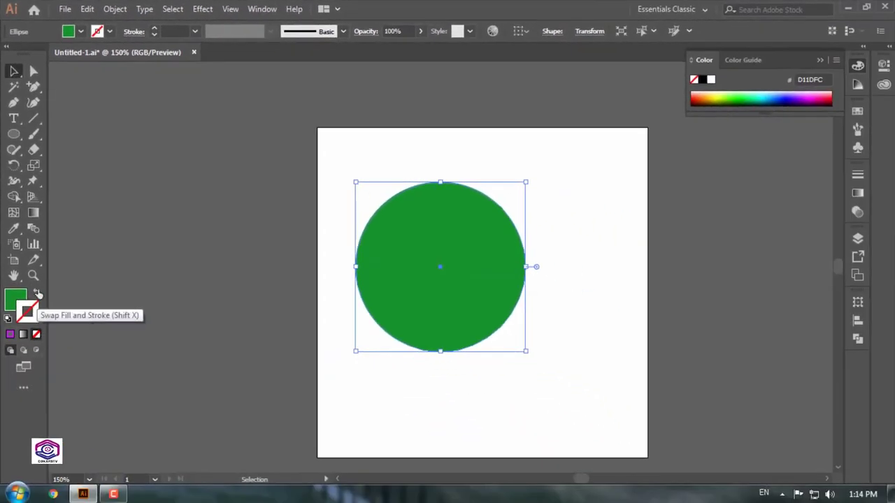
click(38, 294)
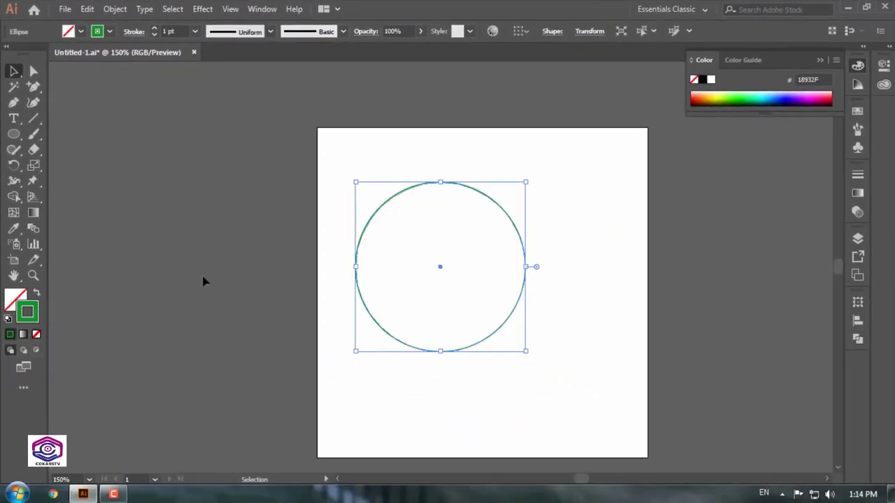
key(ctrl+z)
key(ctrl+z)
click(108, 314)
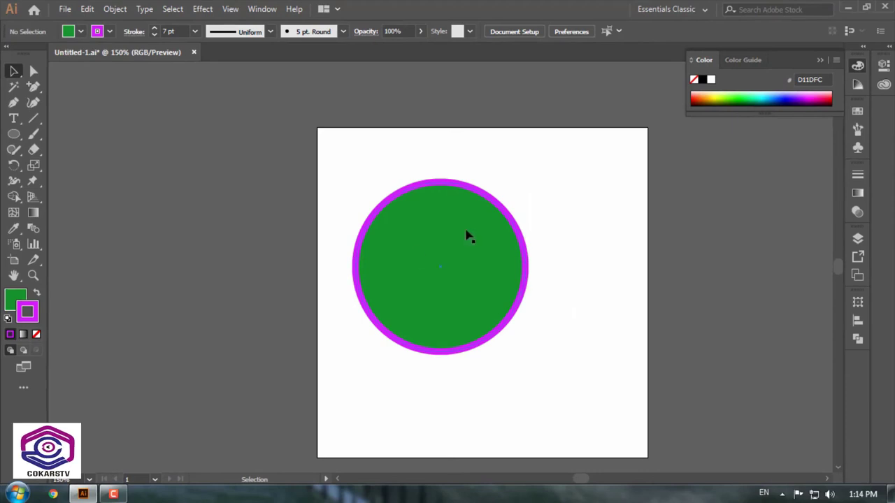
- Swap the circle's fill and stroke colors back and forth, and set its fill to none
click(472, 199)
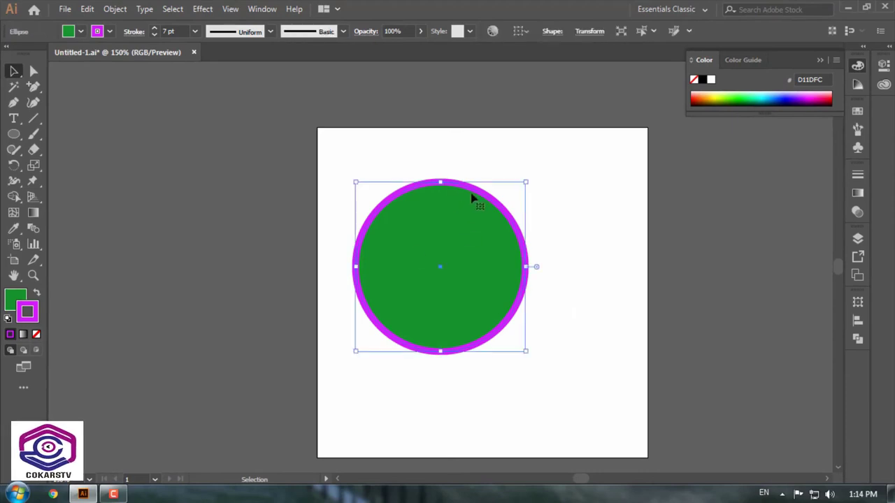
click(36, 294)
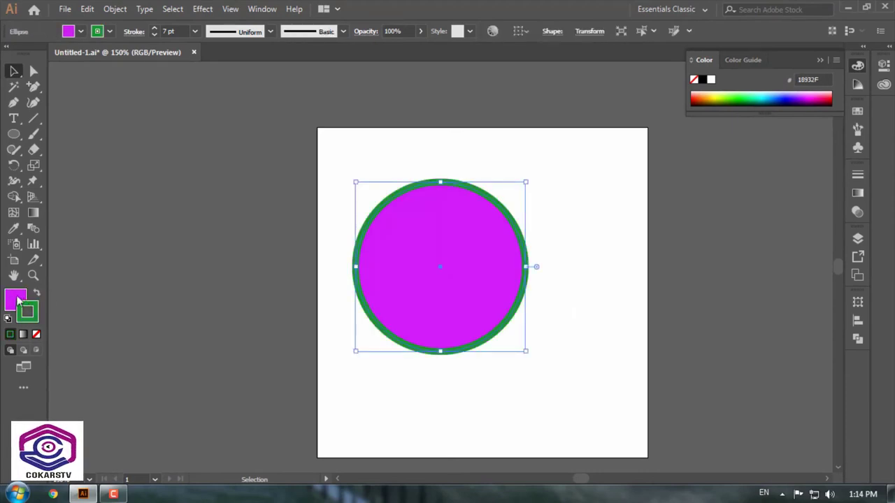
click(36, 294)
click(17, 301)
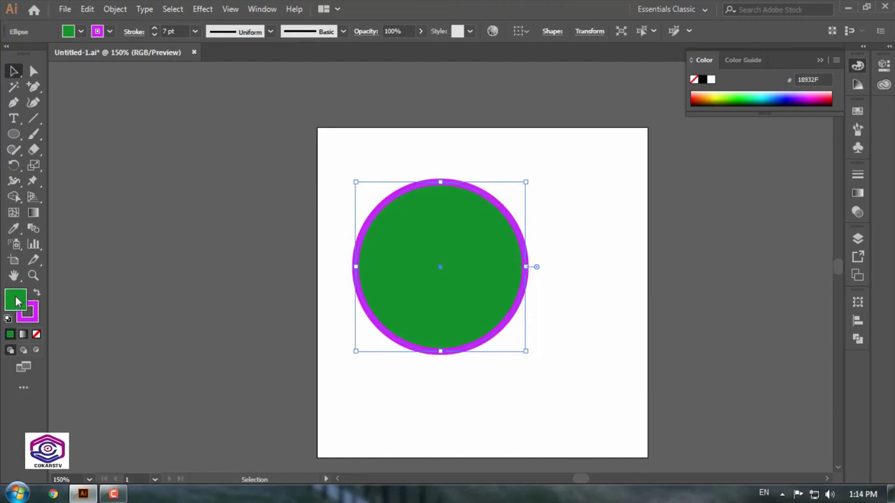
click(37, 335)
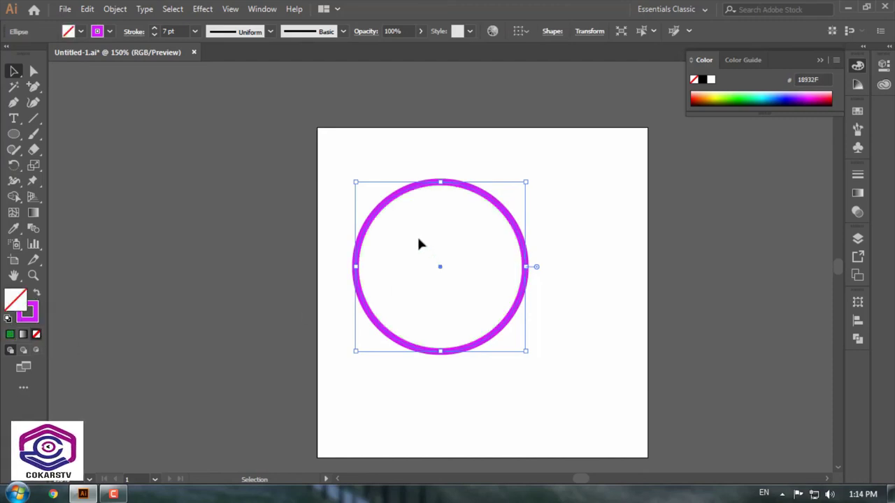
- Delete the purple ring and swap the current colors to a purple fill with no stroke
click(366, 248)
drag(273, 181, 566, 291)
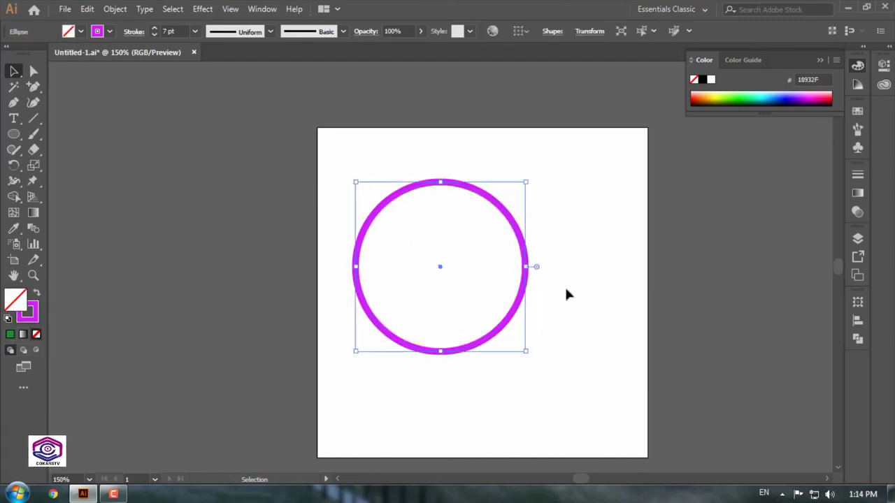
key(Delete)
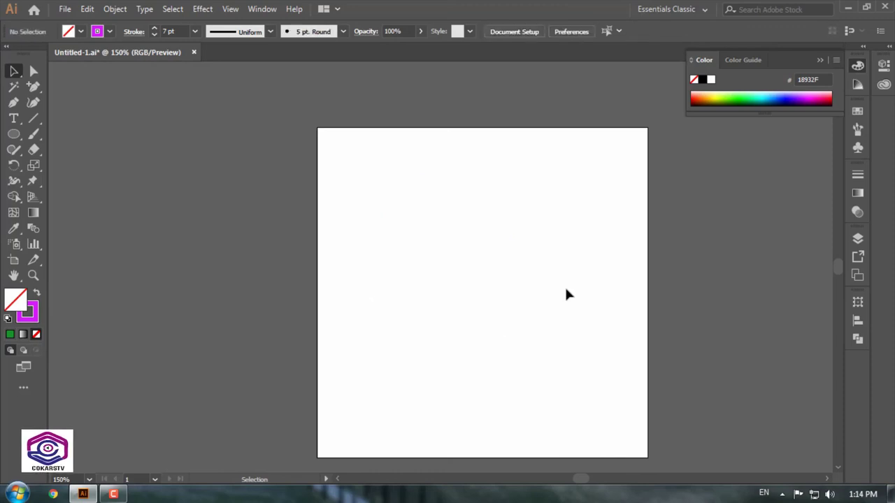
click(36, 294)
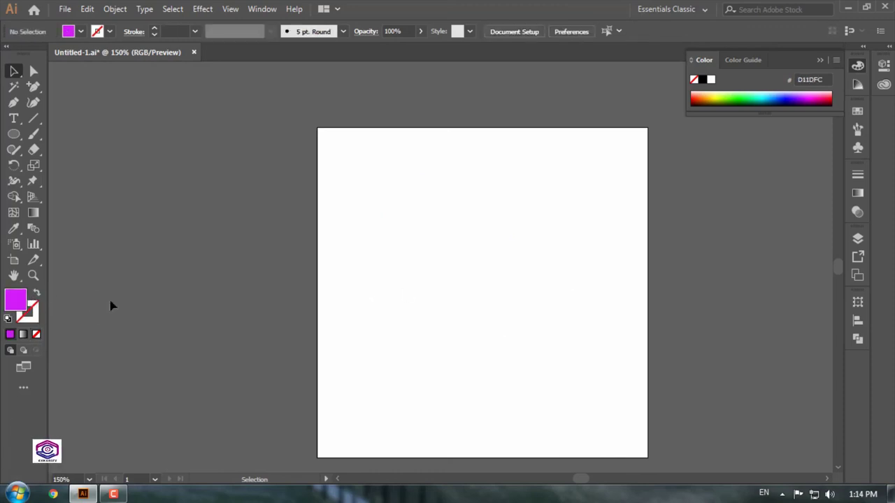
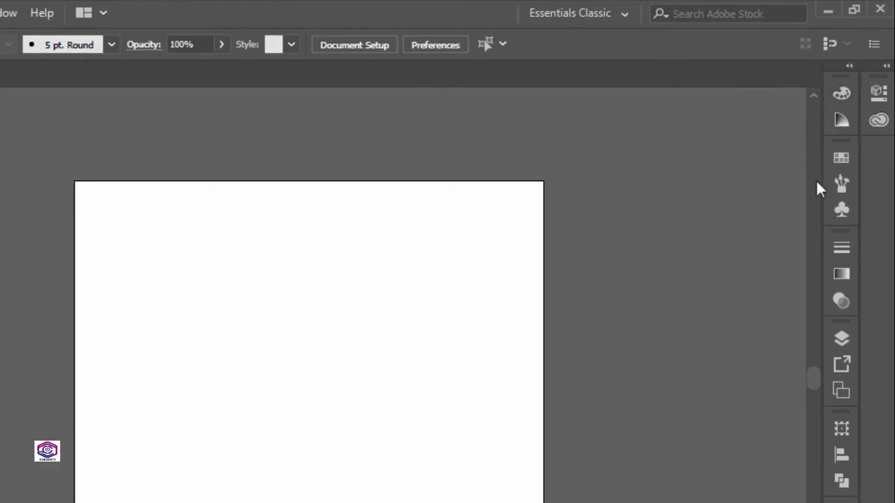
- Show the Align panel and collapse it, and move the Pathfinder panel into a dock column of its own
click(230, 8)
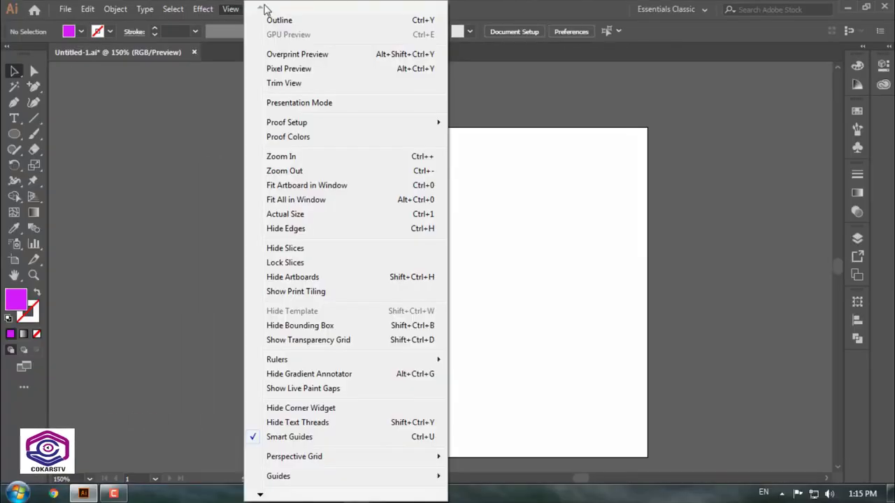
click(263, 8)
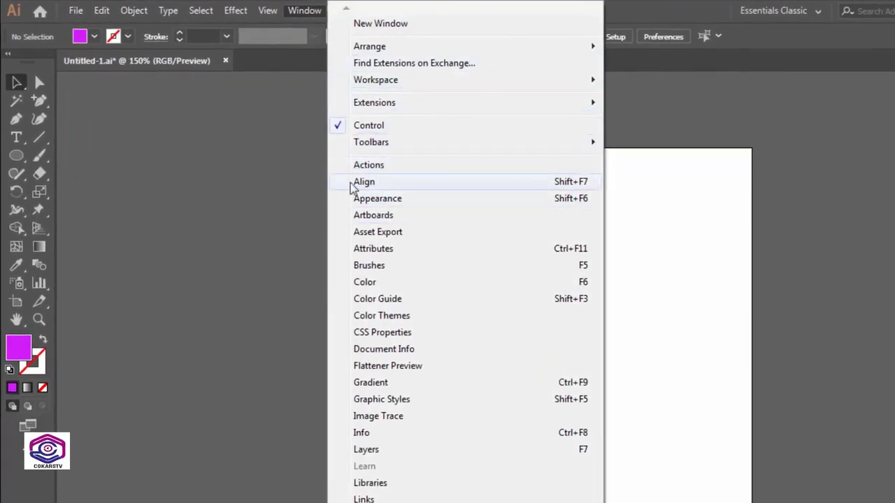
click(353, 183)
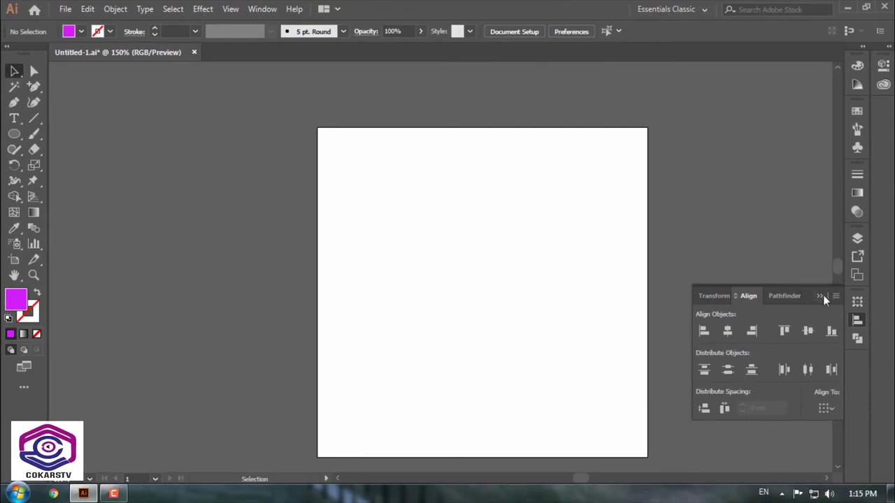
click(820, 299)
drag(857, 339, 724, 324)
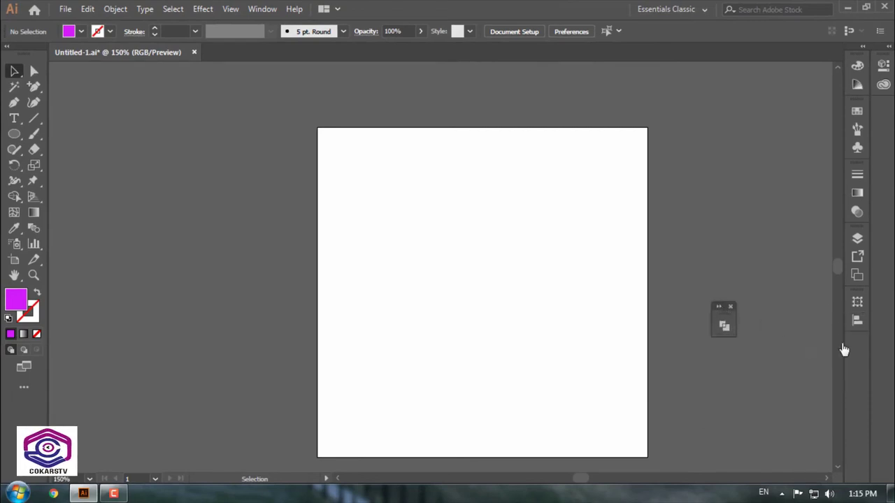
drag(731, 322, 890, 266)
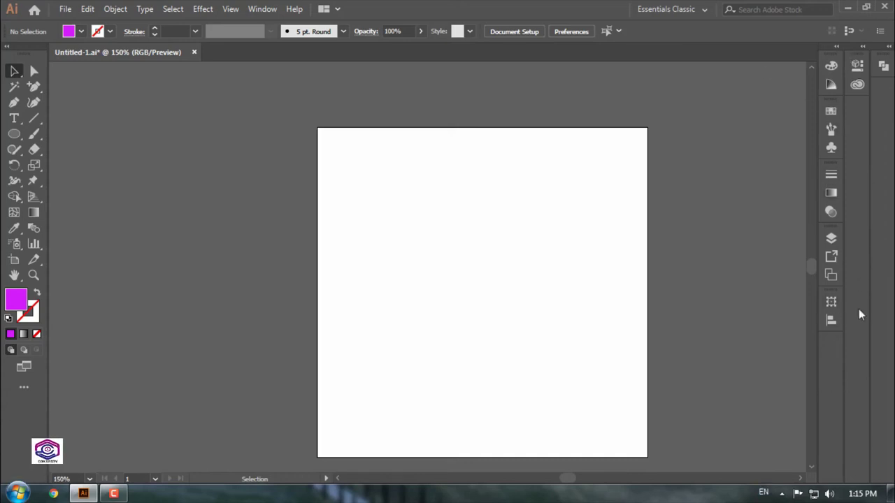
- Show the Color panel and draw a purple ellipse in the upper half of the artboard
click(832, 67)
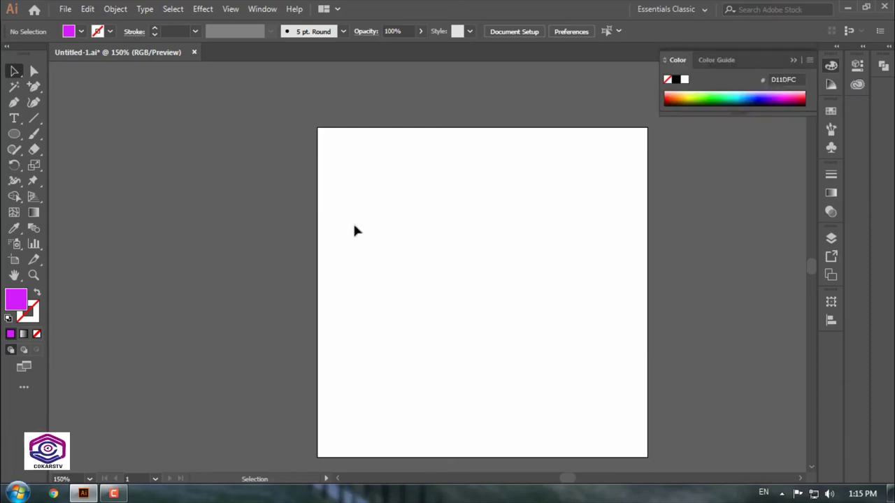
key(l)
drag(492, 198, 579, 298)
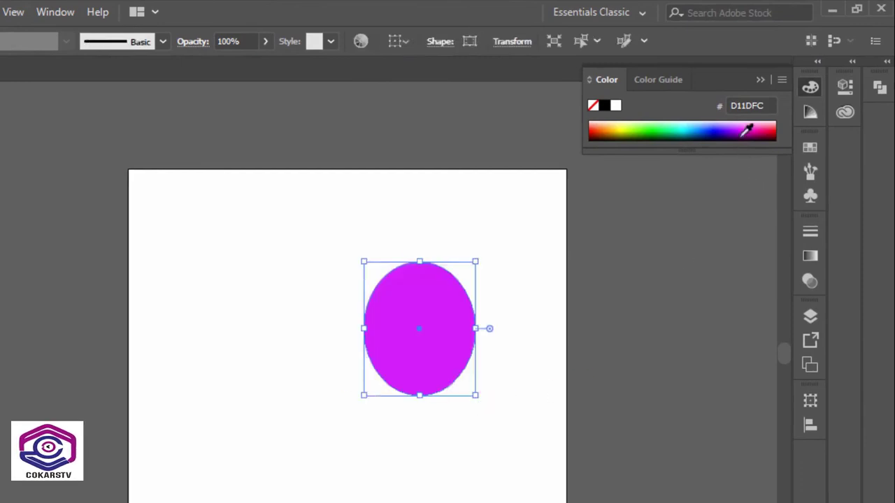
- Try several spectrum colors on the ellipse's fill, ending with a dark magenta, and collapse the Color panel
click(723, 131)
click(634, 132)
click(717, 132)
click(763, 131)
click(764, 75)
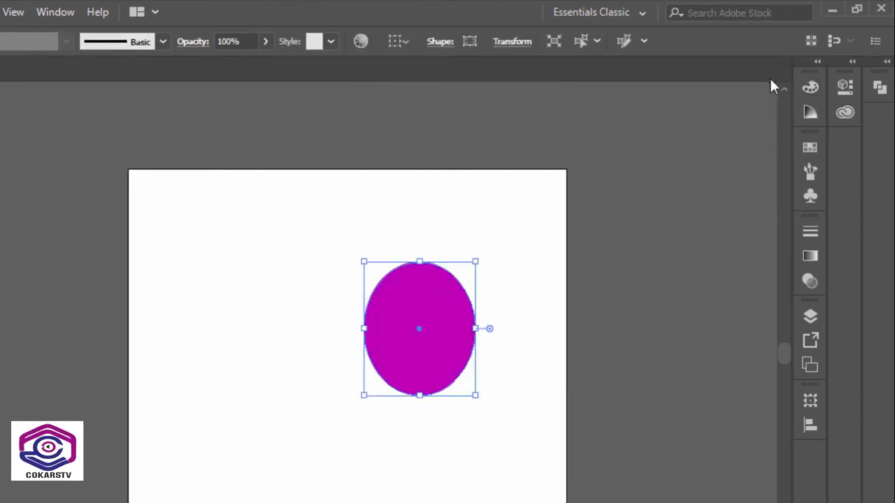
- Try a solid swatch and the brown ornamental pattern on the ellipse, and set its fill to the plain grayish-brown swatch
click(810, 147)
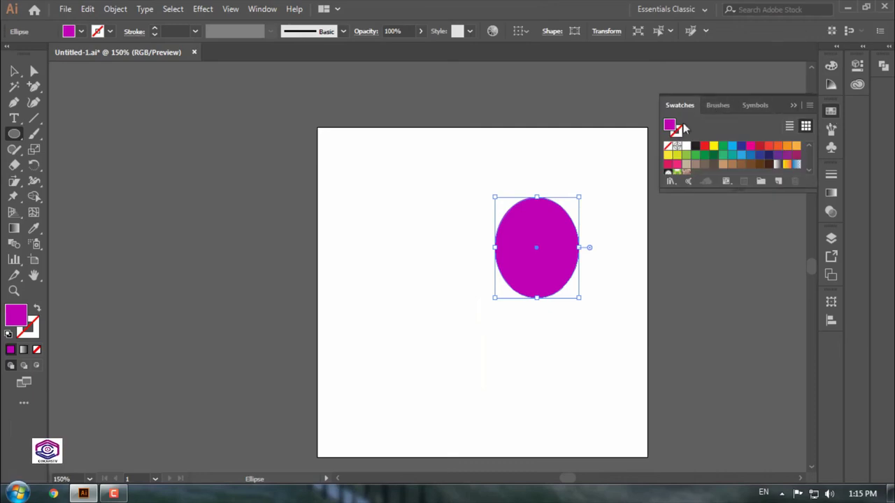
click(732, 150)
scroll(710, 164, down, 3)
click(686, 147)
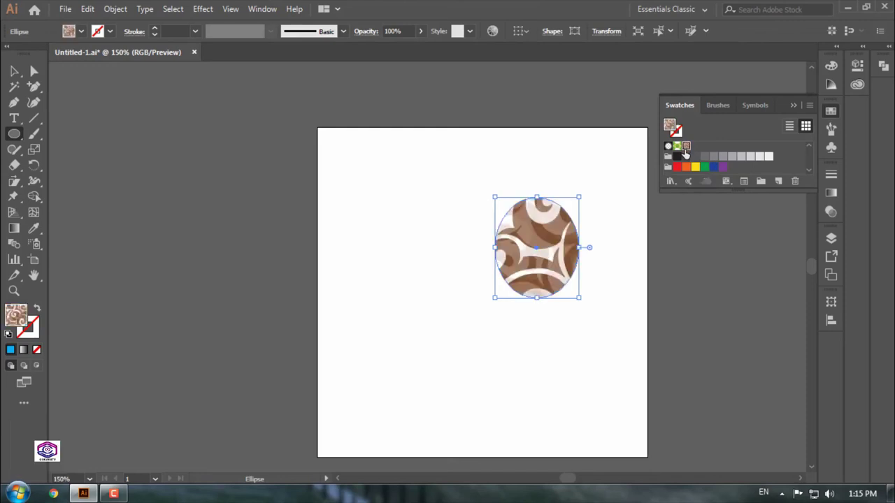
scroll(702, 166, up, 3)
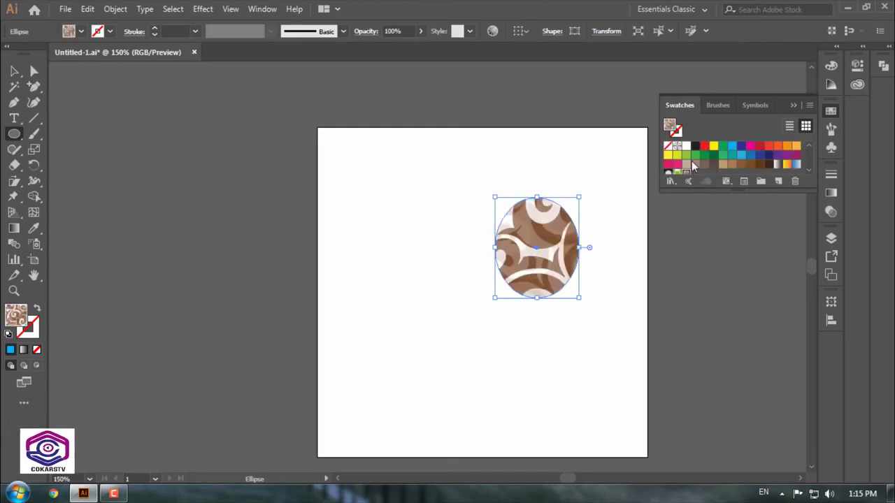
click(695, 164)
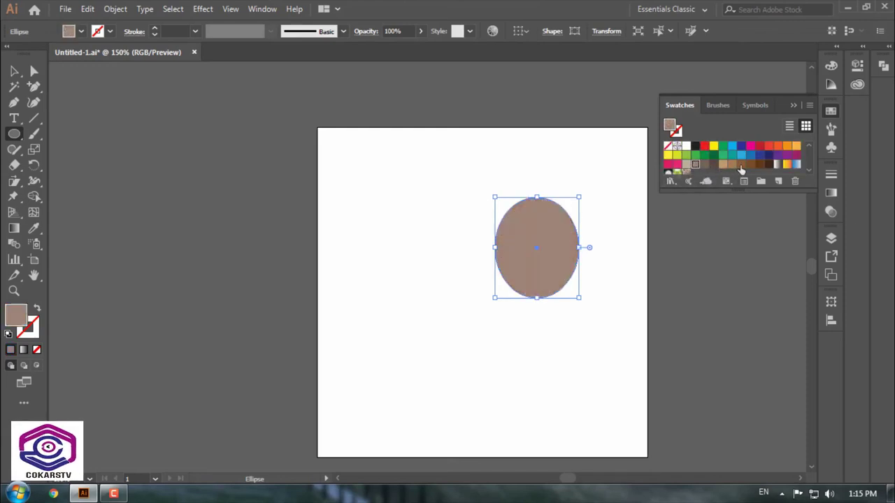
- Apply the rough charcoal brush to the ellipse's outline and reselect the ellipse with the Selection tool
click(719, 105)
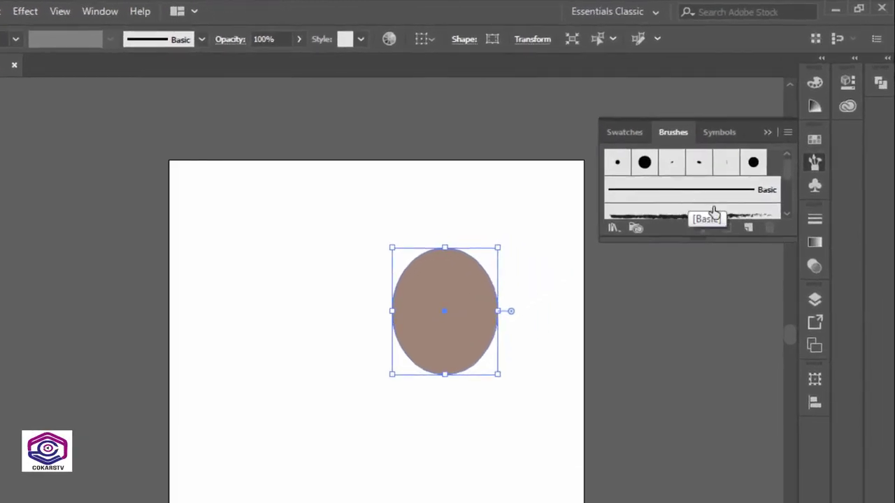
click(713, 212)
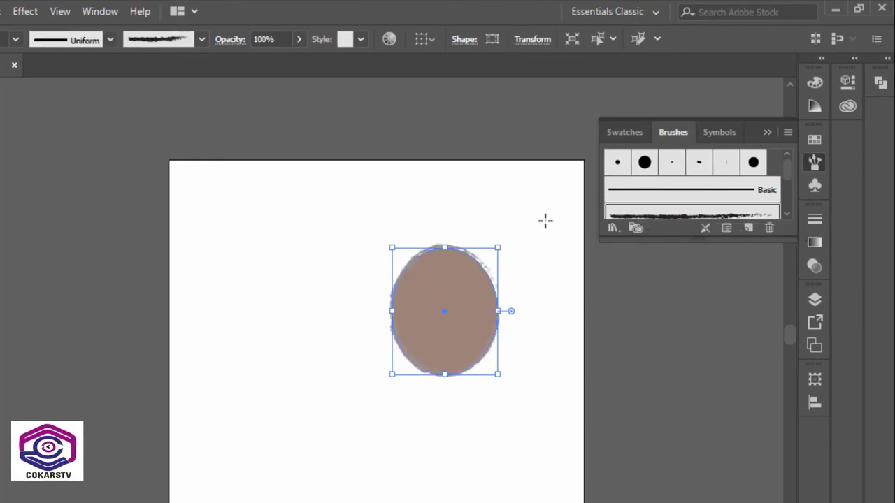
key(v)
click(294, 280)
click(413, 340)
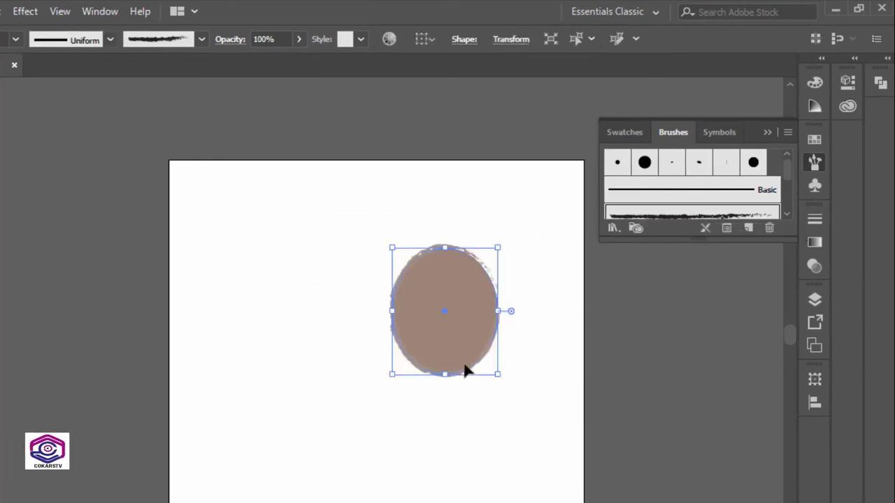
- Delete the brown ellipse and draw an open S-shaped curve across the upper half of the artboard with the Pen tool
key(Delete)
key(p)
click(261, 250)
drag(432, 285, 474, 354)
mouse_move(532, 313)
mouse_down()
mouse_move(384, 351)
mouse_move(0, 354)
mouse_up()
key(v)
- Set the curve's stroke color to black, hex 000000, and select the whole curve
key(F6)
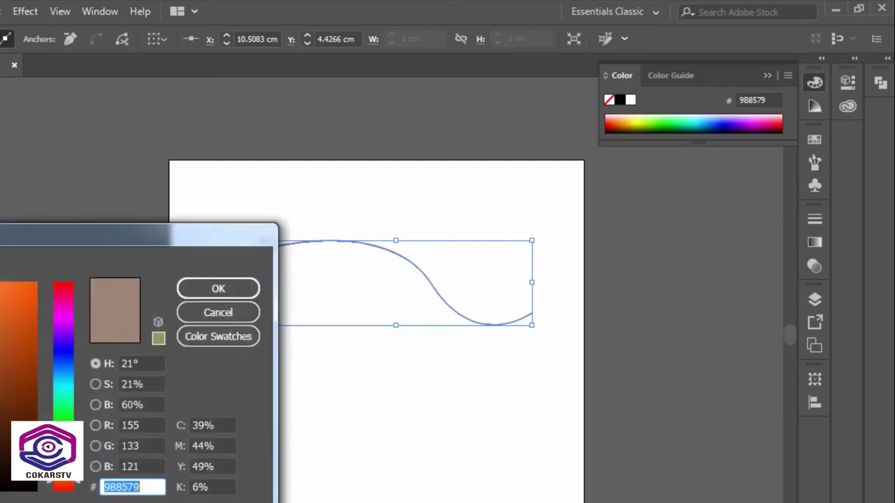
text(000000)
click(224, 287)
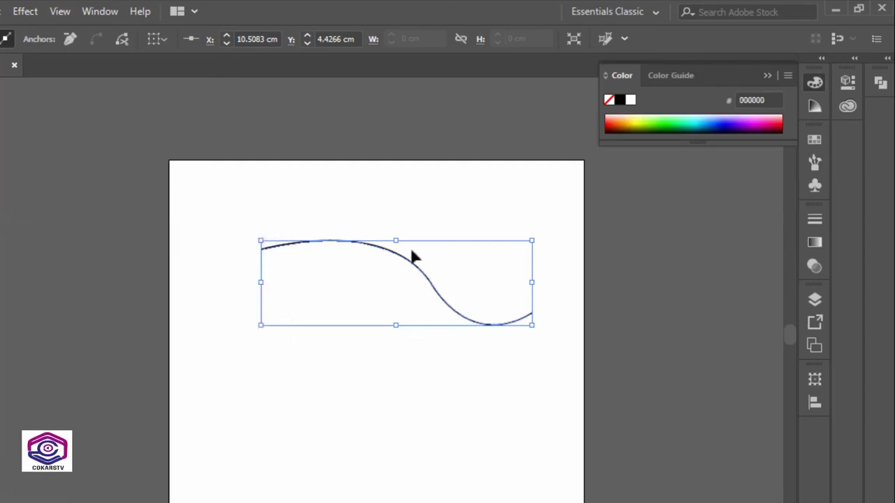
key(v)
click(340, 234)
click(329, 242)
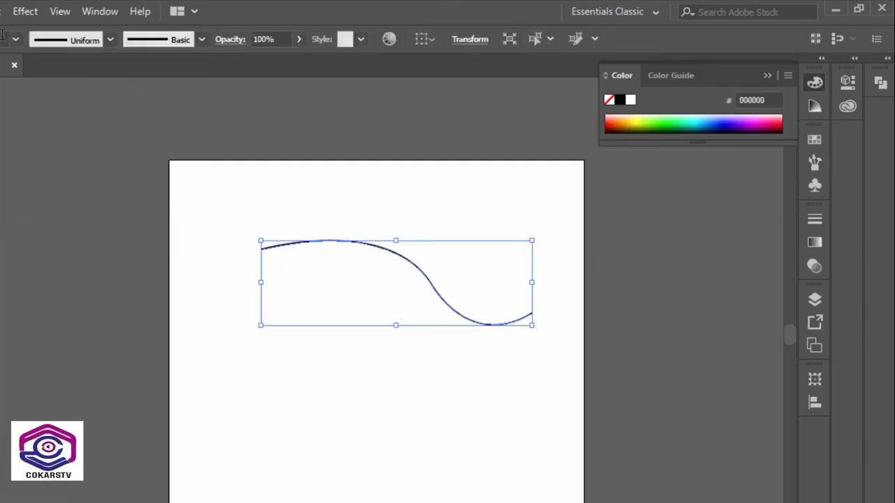
- Give the black curve a thicker stroke weight from the presets and reselect it
click(16, 39)
click(24, 150)
click(319, 210)
click(410, 259)
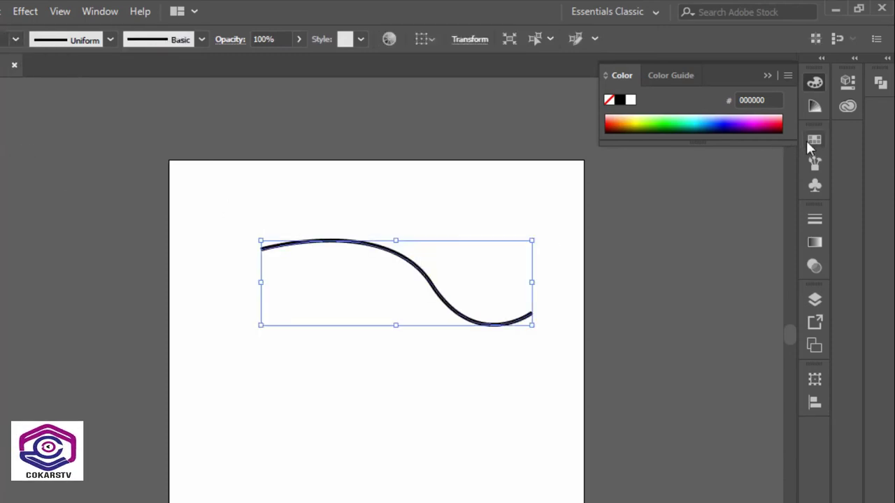
- Try the charcoal brush, the 6.00 bristle brush and the orange banner brush on the curve, and browse the other brushes
click(813, 163)
scroll(783, 178, down, 3)
click(689, 161)
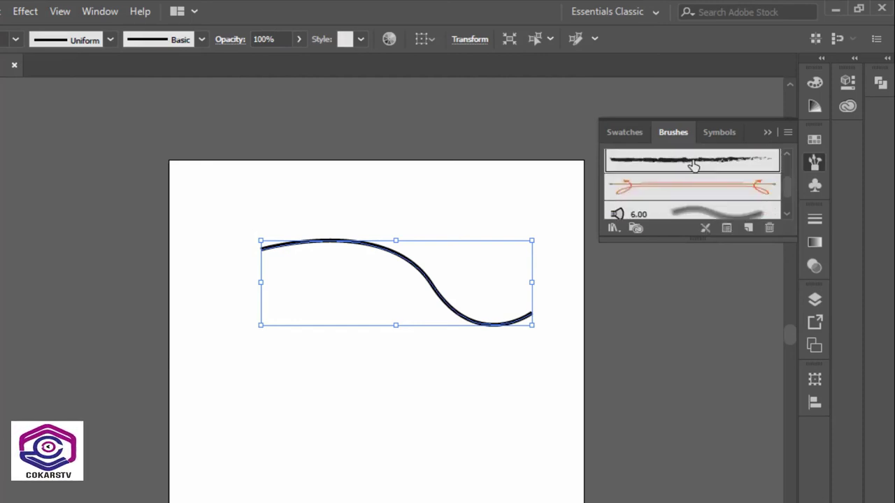
click(697, 211)
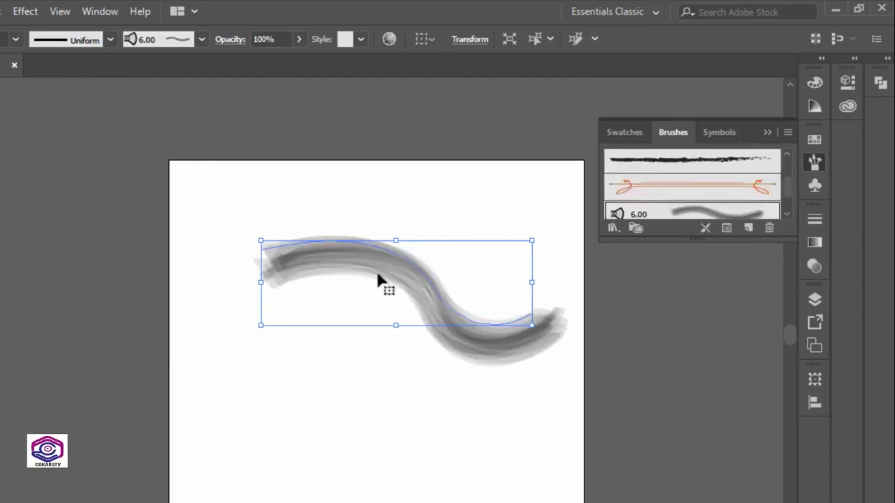
click(658, 189)
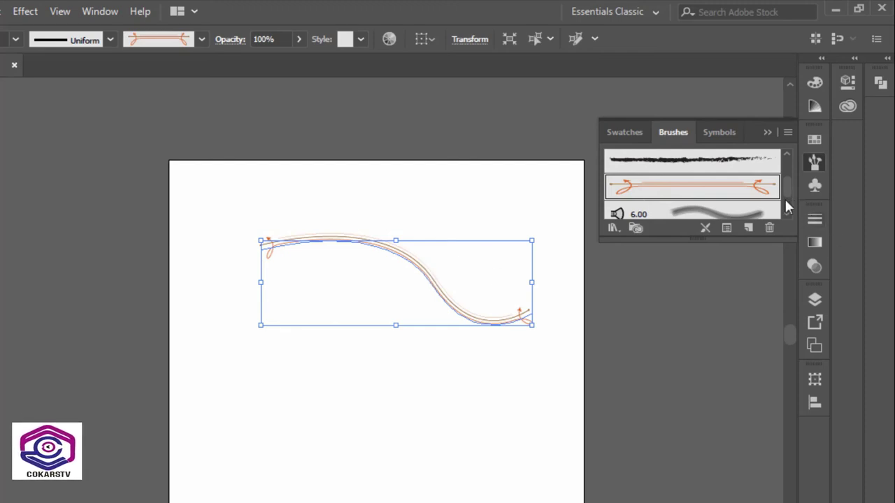
scroll(790, 184, down, 1)
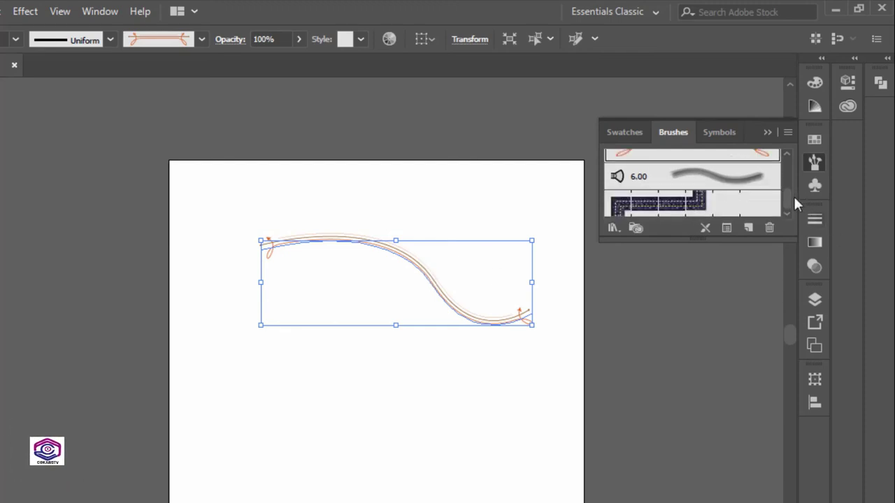
scroll(793, 190, up, 2)
- Select the brushed curve and delete it from the artboard
click(170, 191)
drag(170, 190, 426, 348)
key(Delete)
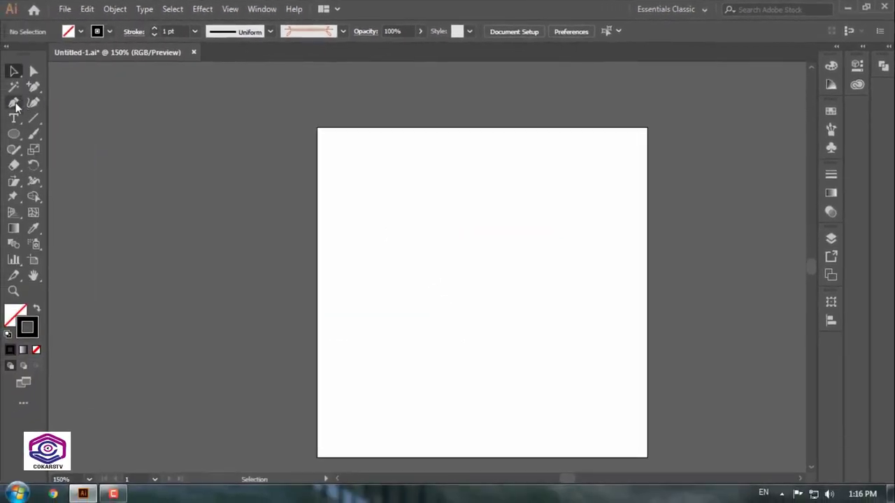
- Draw a straight horizontal line across the upper part of the artboard with the Pen tool and deselect it
click(13, 102)
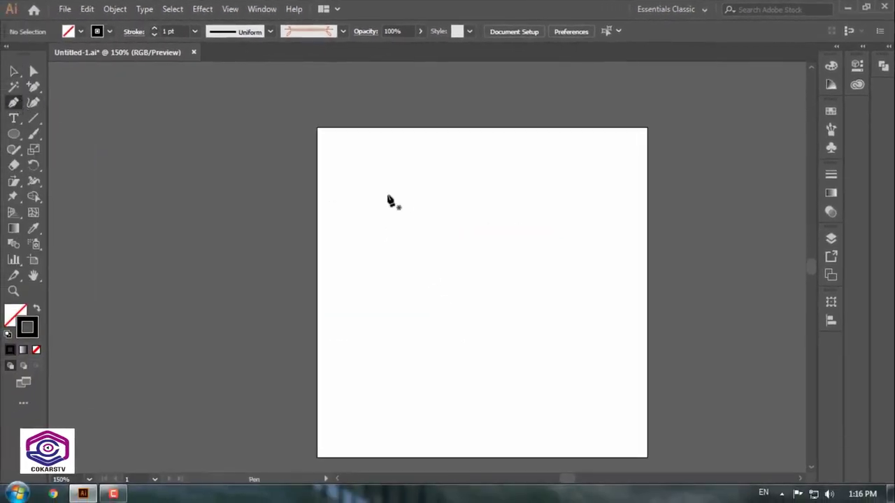
click(387, 195)
click(581, 194)
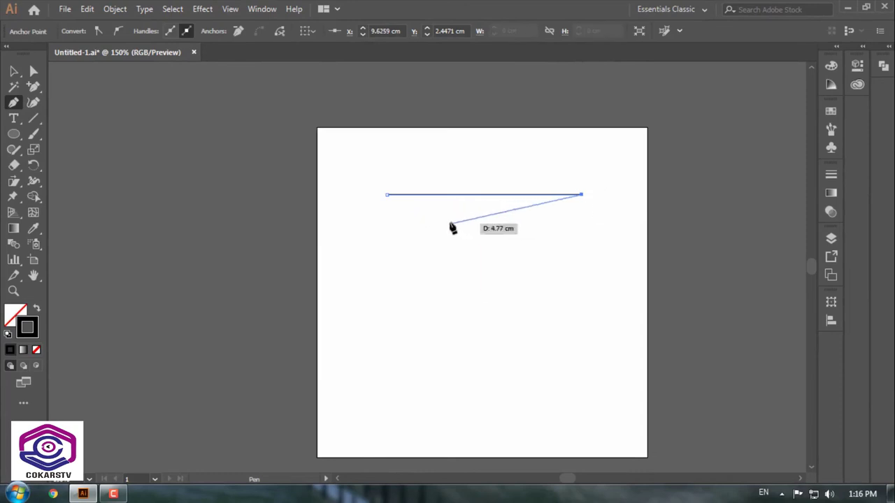
key(v)
click(536, 202)
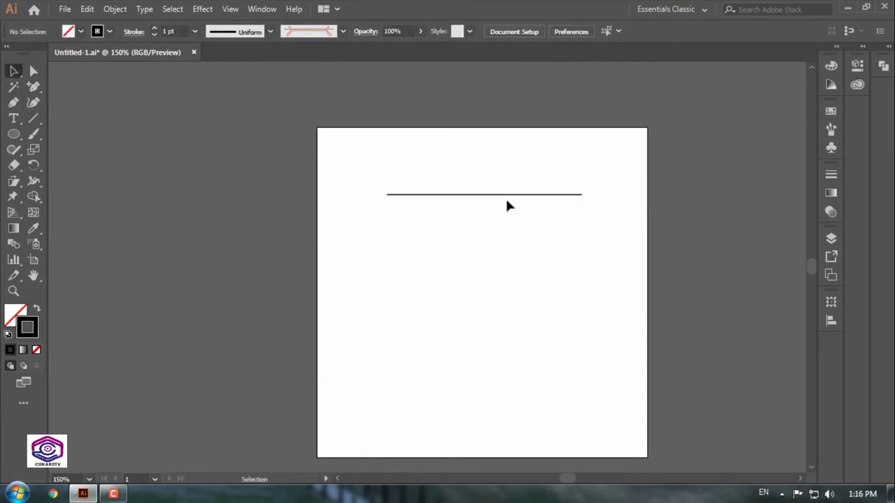
- Give the horizontal line the width profile tapered at both ends and a 4 pt stroke weight
click(506, 196)
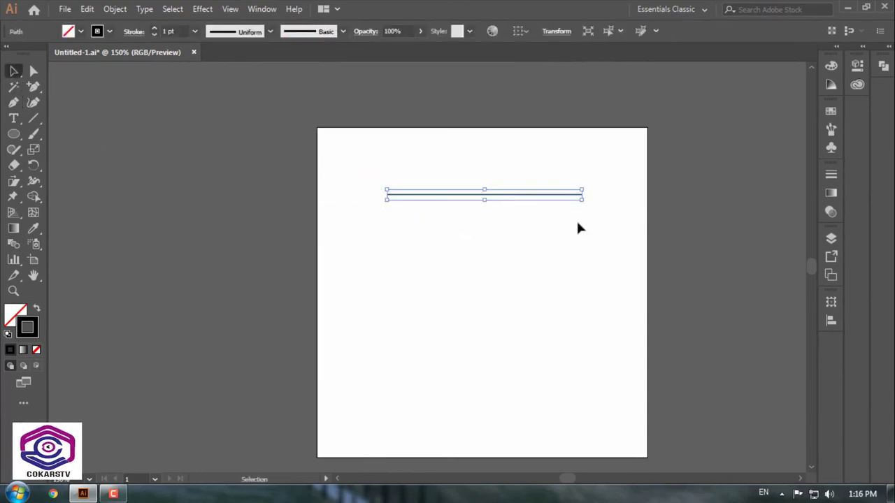
click(270, 32)
click(238, 74)
click(155, 28)
click(154, 28)
click(154, 28)
click(520, 206)
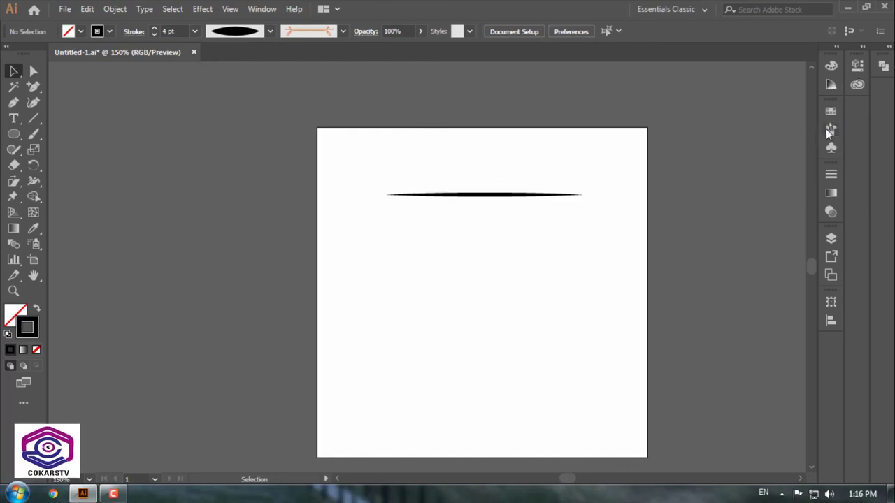
- Add the tapered line to the Brushes panel as a new Art Brush, accepting its default options
click(828, 129)
click(492, 197)
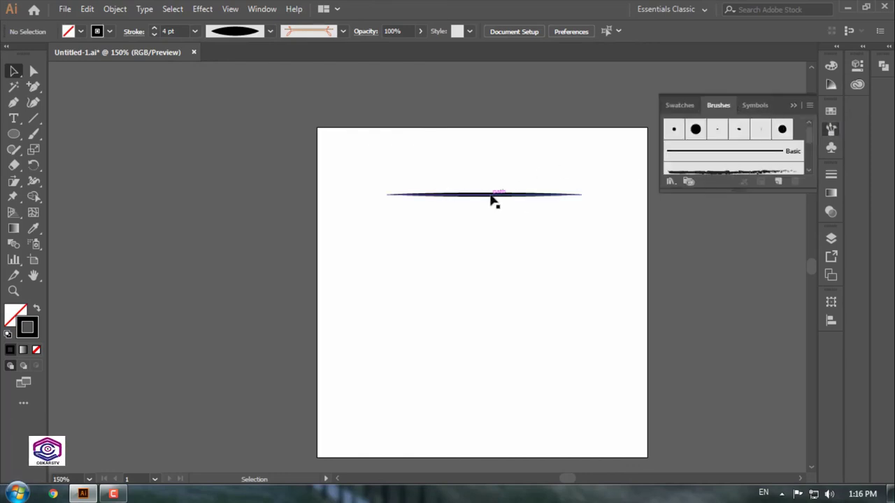
drag(495, 200, 708, 164)
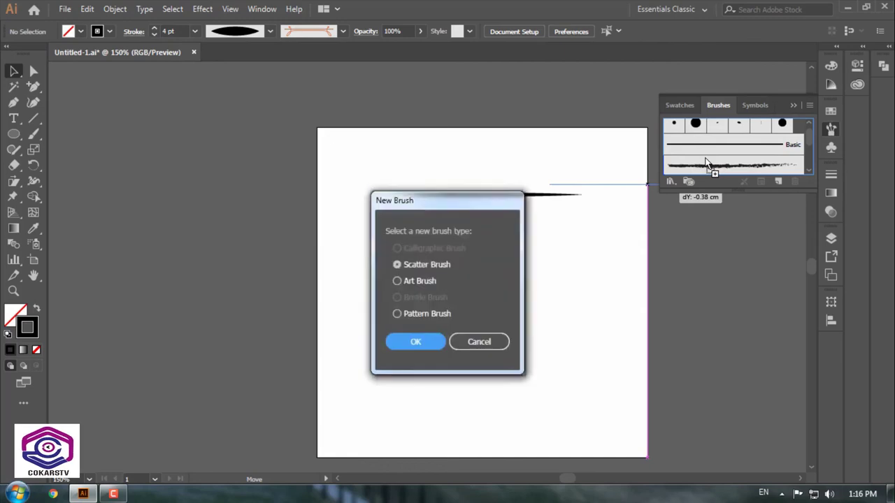
click(410, 286)
click(425, 340)
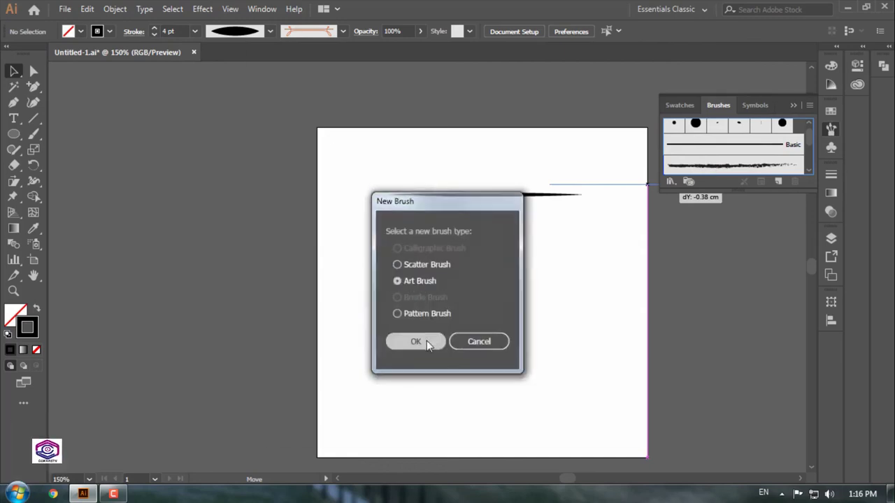
click(528, 423)
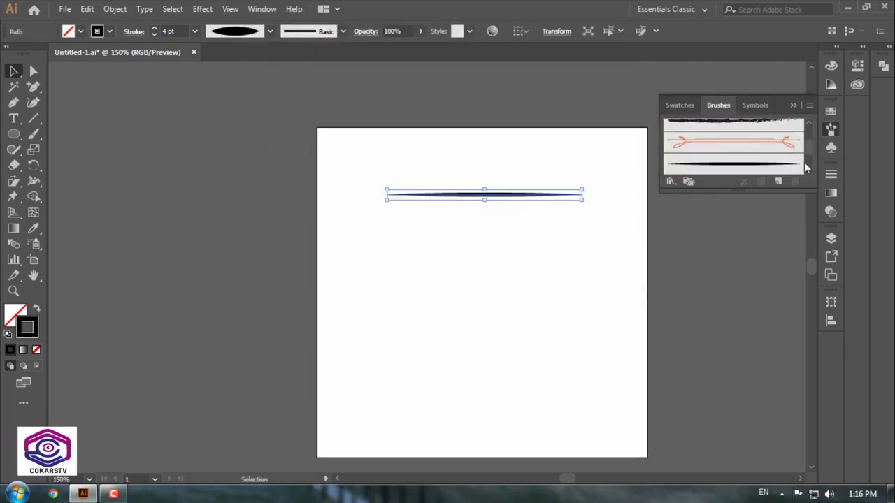
- Apply the new tapered art brush to the horizontal line, and delete the line from the artboard
scroll(807, 158, down, 1)
click(731, 152)
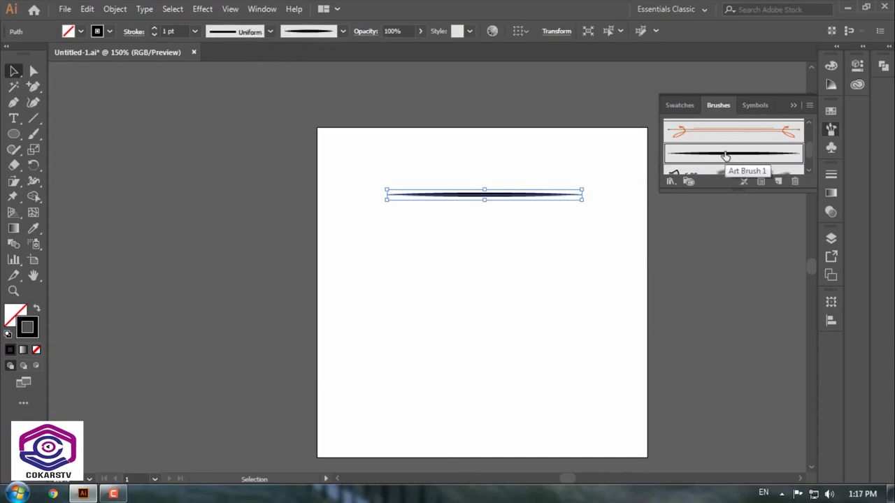
click(609, 214)
click(549, 199)
key(Delete)
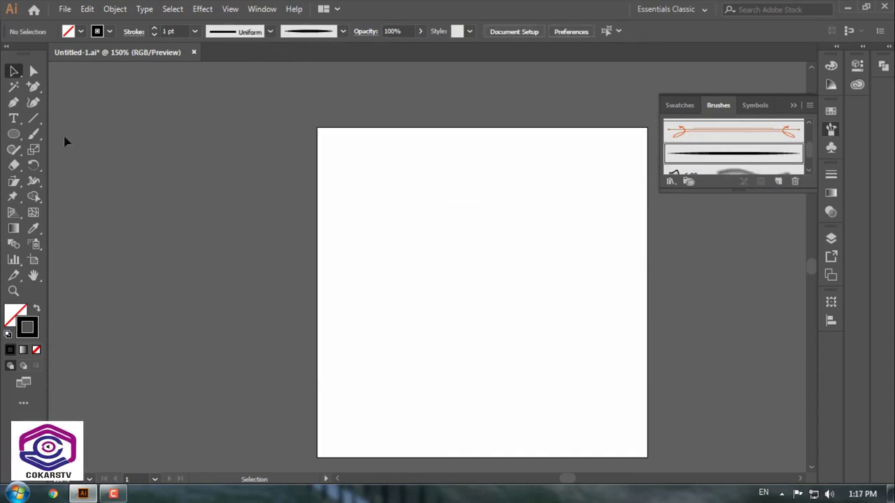
- Paint a series of freehand curved strokes across the artboard with the Paintbrush tool and the tapered art brush
click(33, 135)
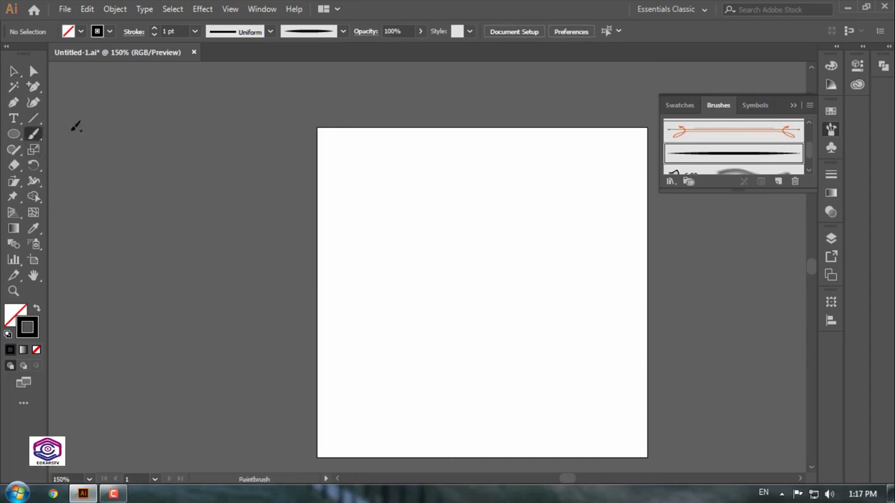
click(36, 133)
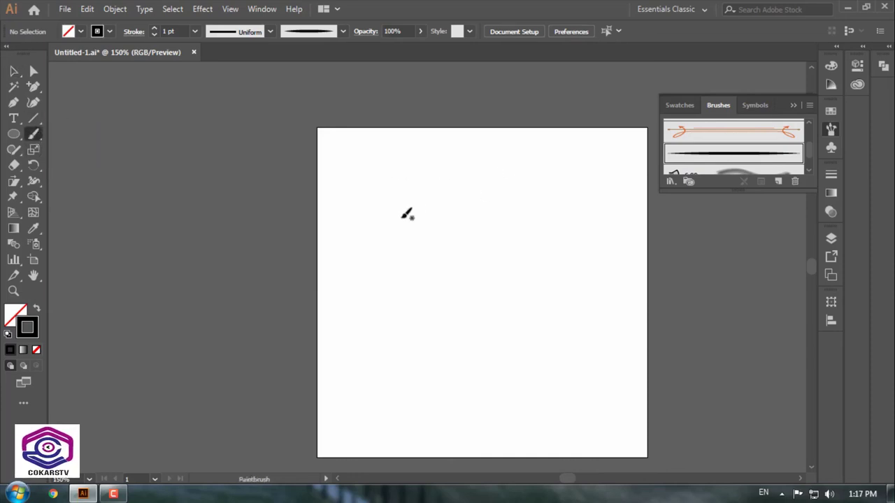
drag(399, 218, 500, 285)
drag(524, 207, 558, 285)
drag(412, 302, 496, 405)
drag(602, 242, 588, 351)
drag(553, 206, 562, 273)
drag(377, 199, 427, 175)
drag(455, 210, 525, 211)
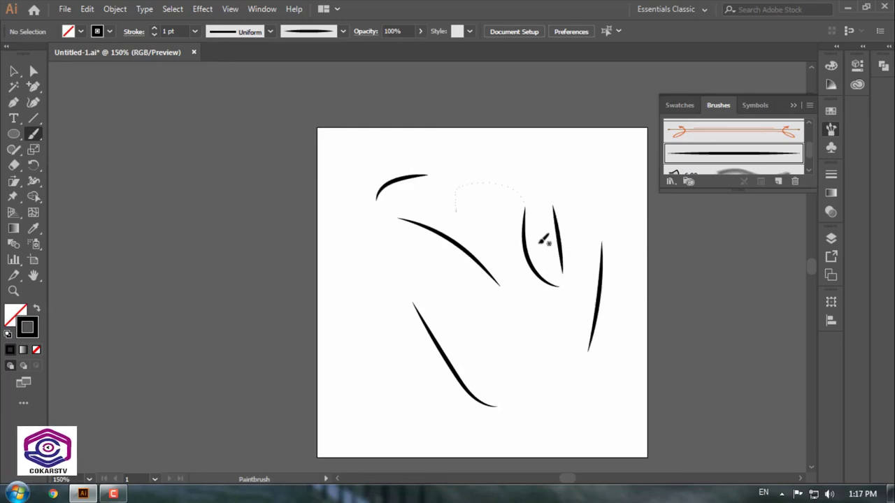
drag(455, 301, 547, 347)
mouse_move(373, 245)
mouse_down()
mouse_move(377, 300)
mouse_move(396, 350)
mouse_move(404, 334)
mouse_up()
drag(406, 293, 382, 312)
drag(383, 251, 407, 260)
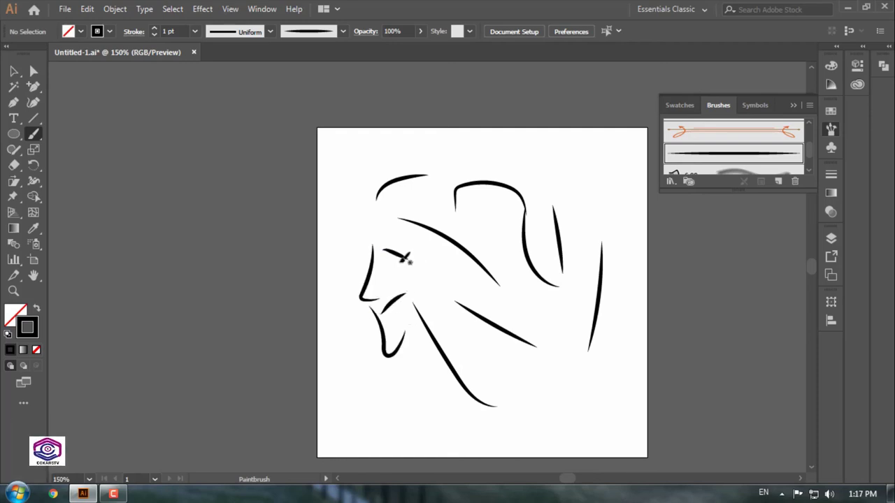
drag(364, 233, 475, 294)
drag(581, 190, 599, 274)
- Select all the painted brush strokes on the artboard and delete them
key(v)
mouse_move(279, 122)
mouse_down()
mouse_move(660, 431)
mouse_move(646, 438)
mouse_up()
key(Delete)
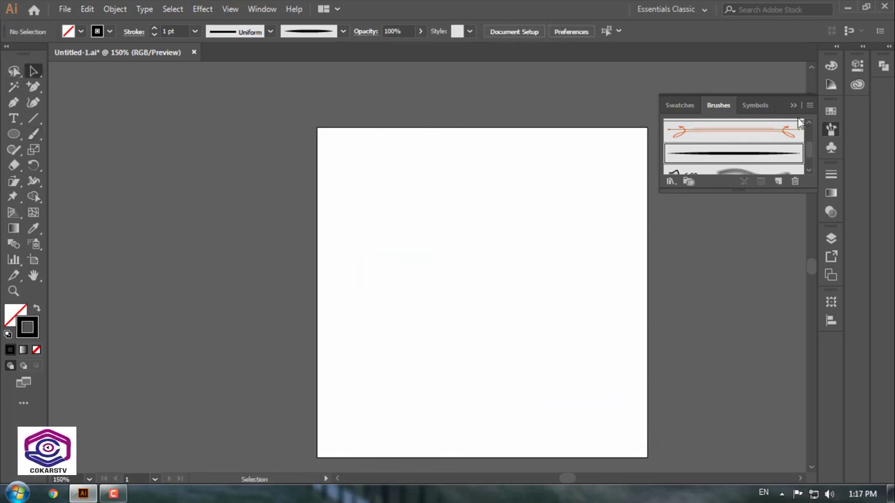
- Open the Vector Grime symbol for editing, delete its ink-splatter artwork, and leave symbol editing
click(755, 105)
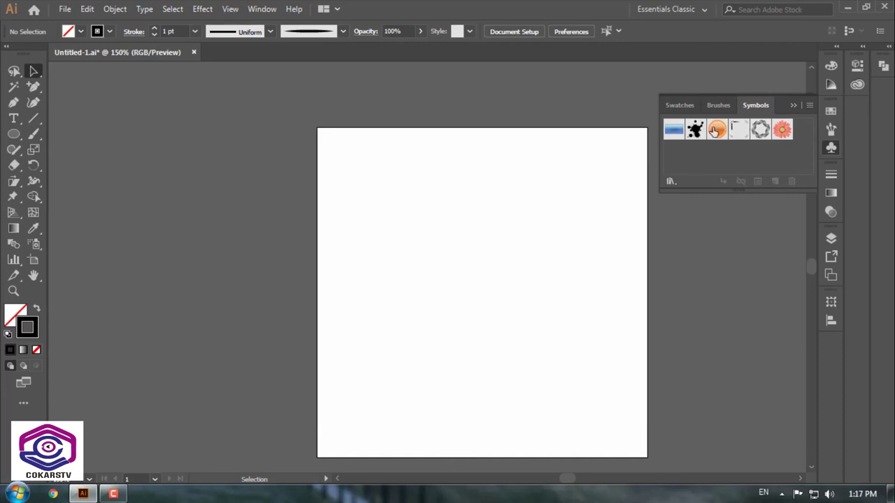
click(696, 129)
double_click(696, 129)
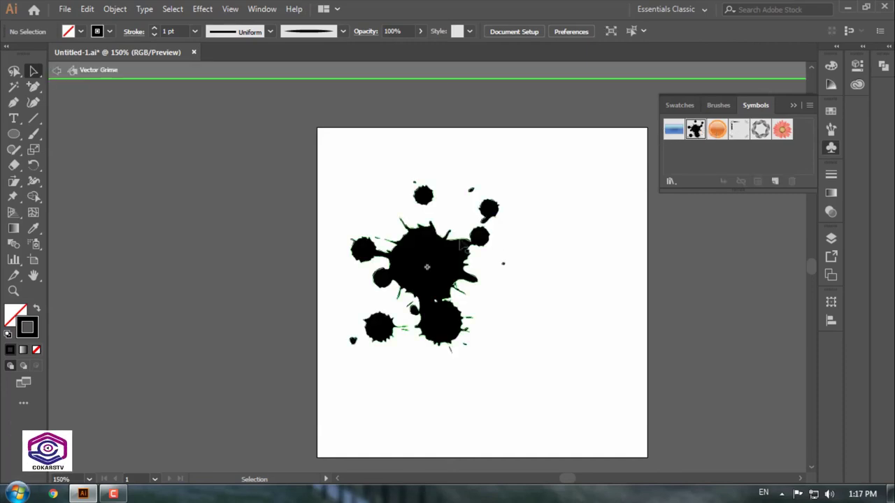
drag(492, 221, 484, 205)
click(464, 227)
key(Delete)
key(Escape)
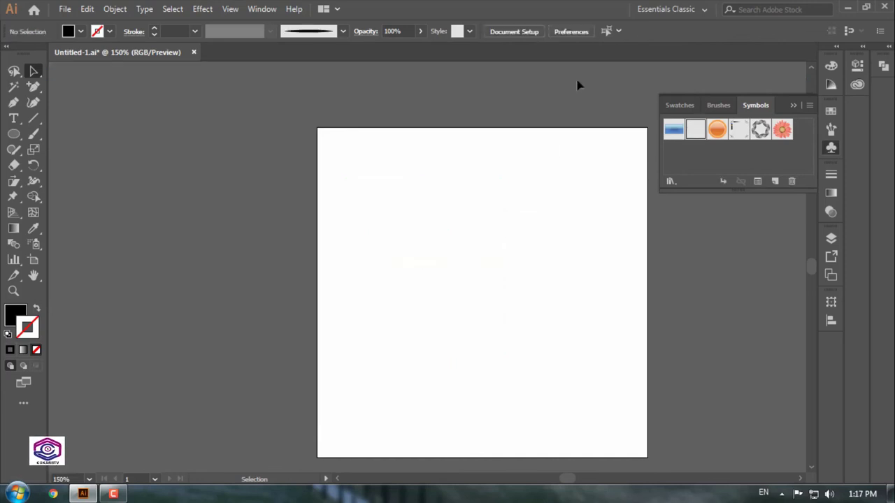
click(794, 105)
click(829, 176)
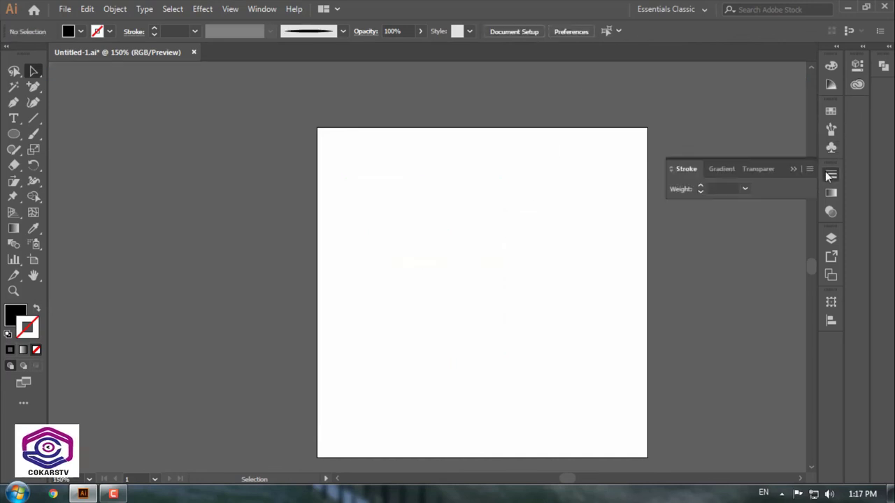
click(729, 173)
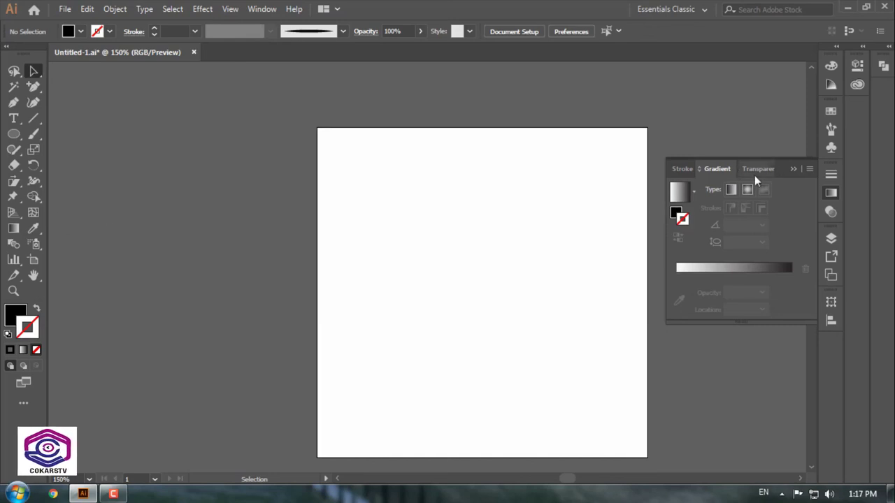
click(756, 174)
click(672, 202)
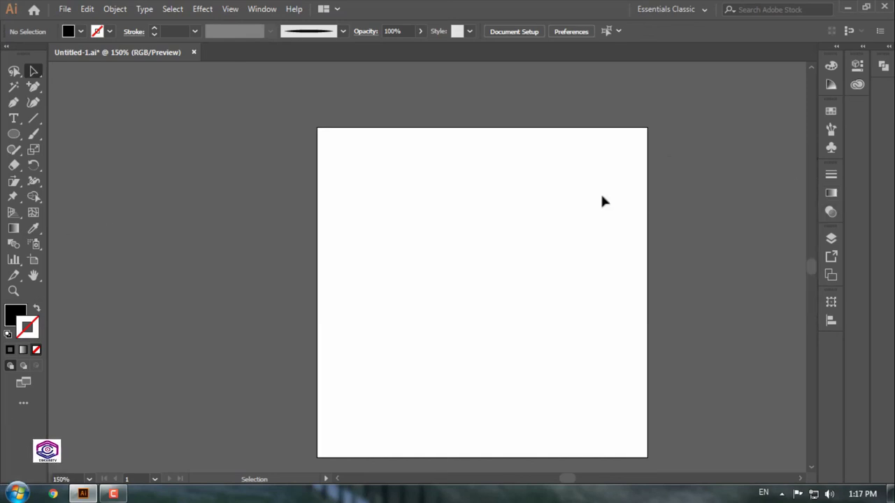
- Draw a circle in the upper part of the artboard and a wide ellipse overlapping its lower-right portion
click(13, 133)
drag(386, 160, 494, 238)
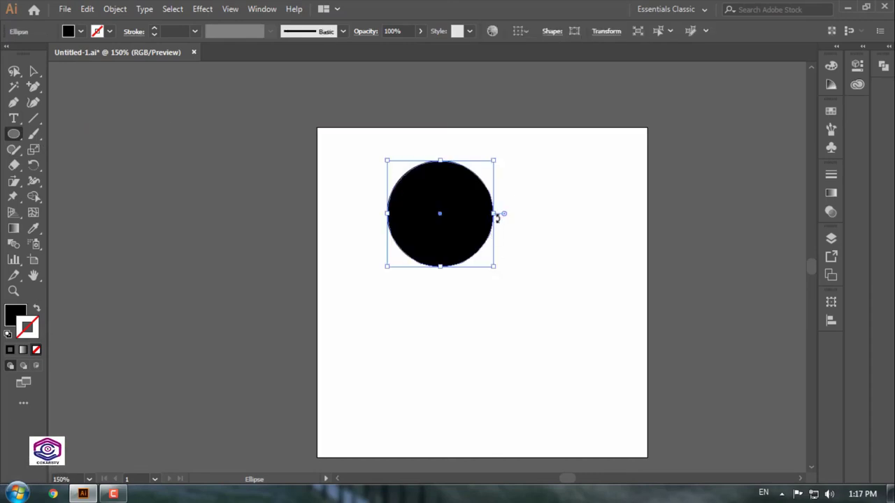
drag(435, 190, 593, 287)
- Fill the wide ellipse with the orange color C95014
double_click(15, 315)
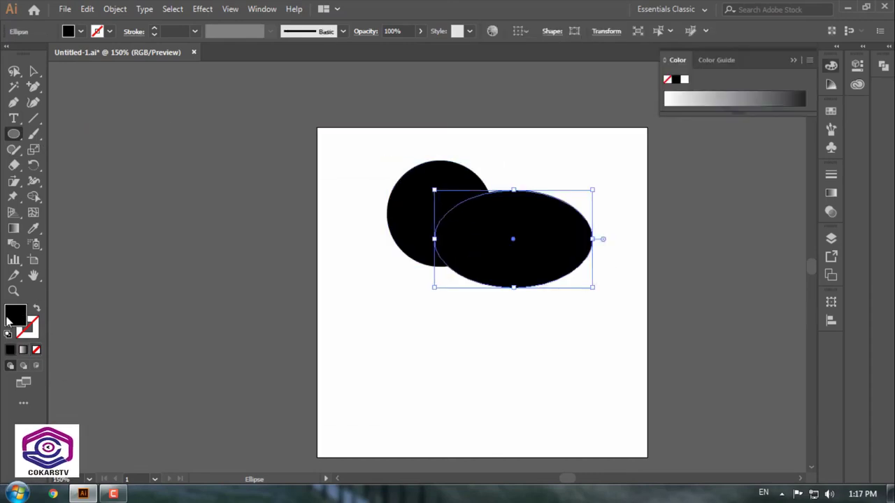
click(203, 246)
click(355, 230)
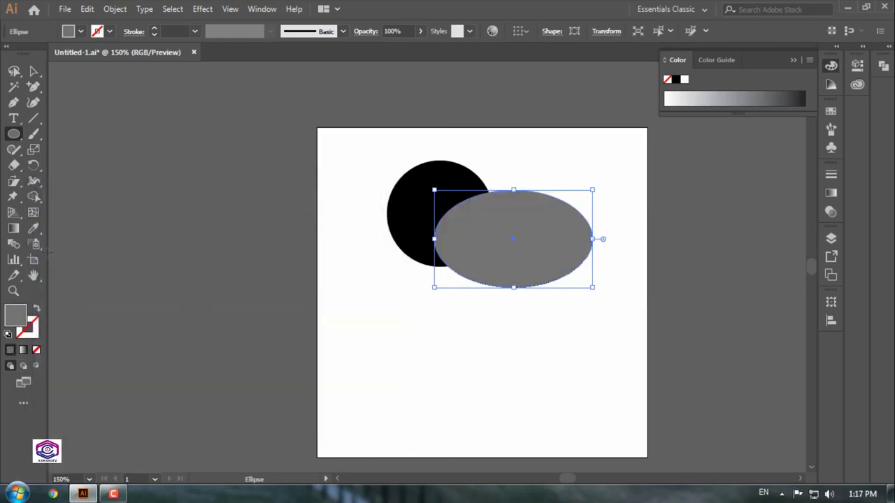
click(34, 228)
double_click(15, 315)
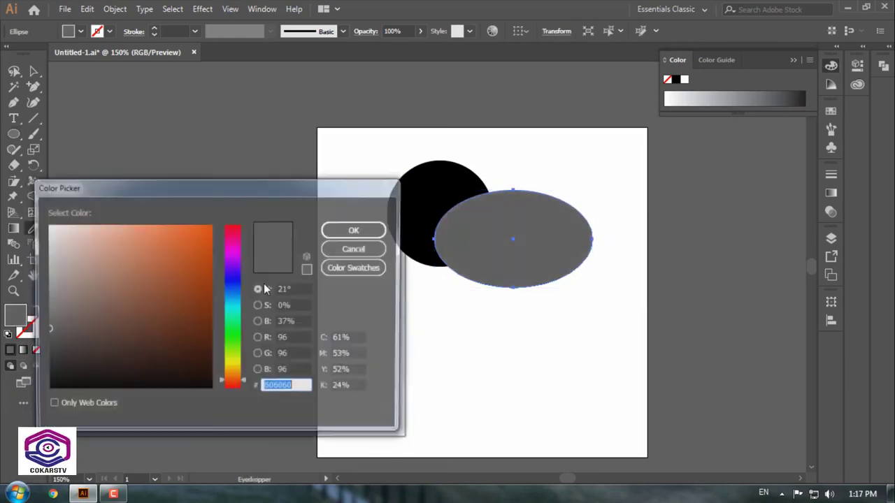
click(197, 260)
click(355, 229)
click(14, 71)
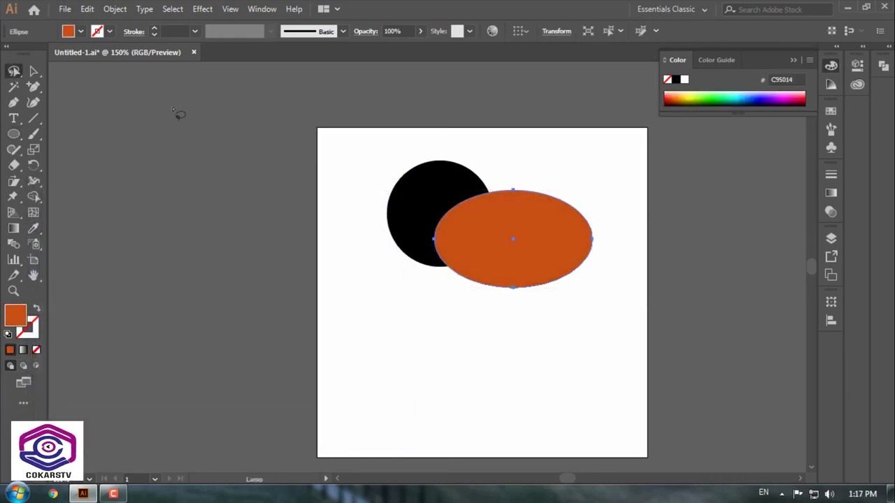
click(33, 70)
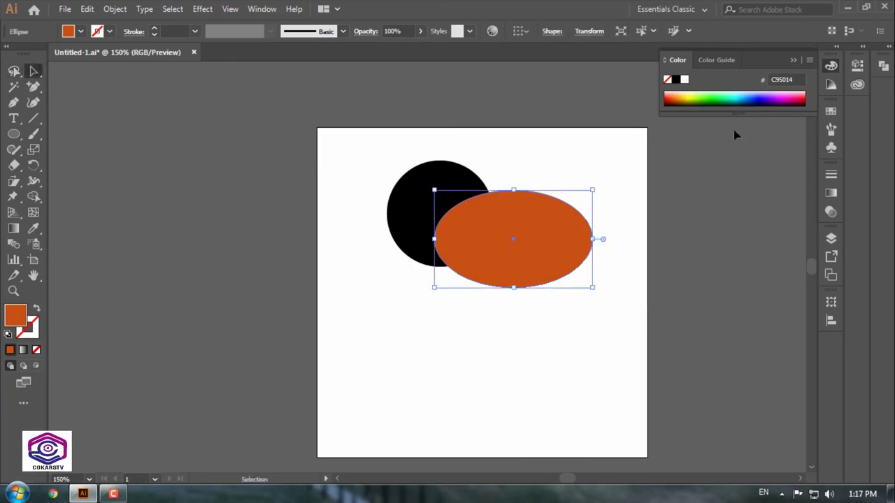
- Reduce the orange ellipse's opacity to 51% and deselect it
click(831, 211)
click(830, 193)
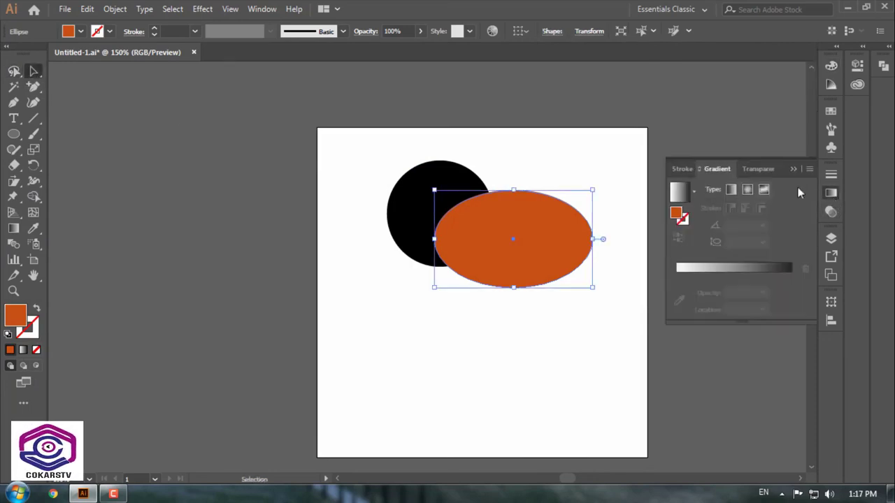
click(761, 168)
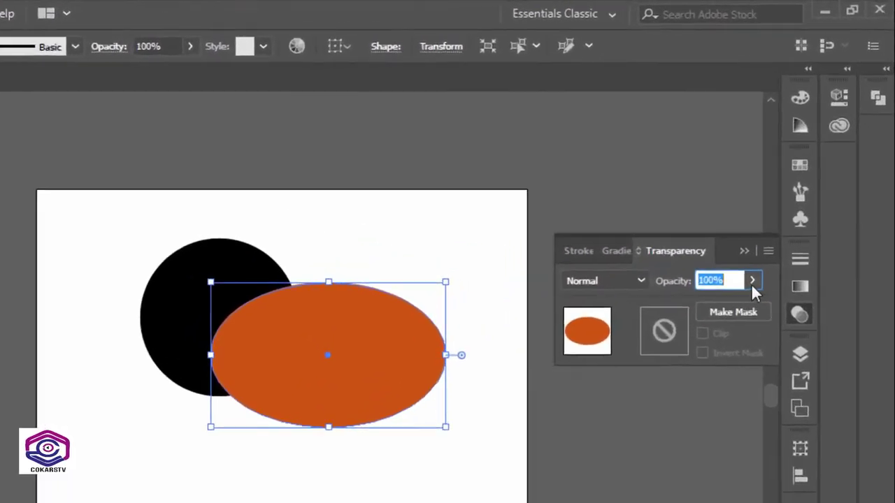
click(799, 189)
drag(745, 318, 710, 322)
click(273, 266)
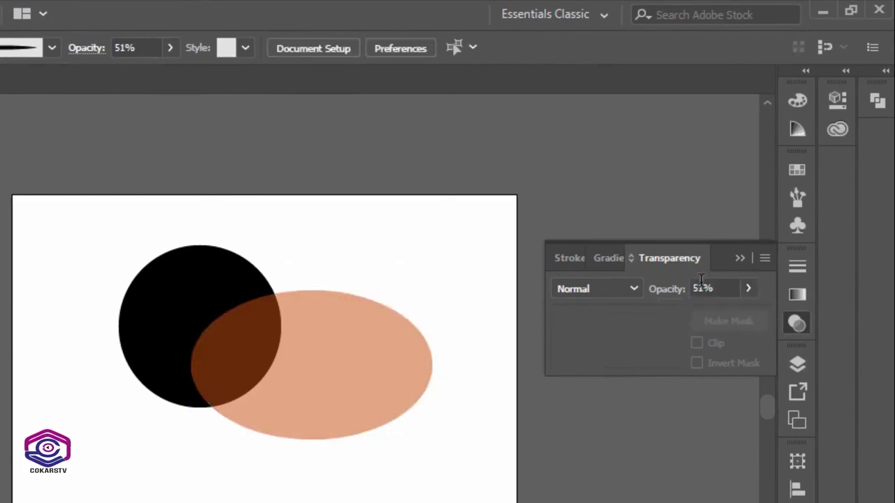
click(801, 294)
click(694, 258)
click(748, 288)
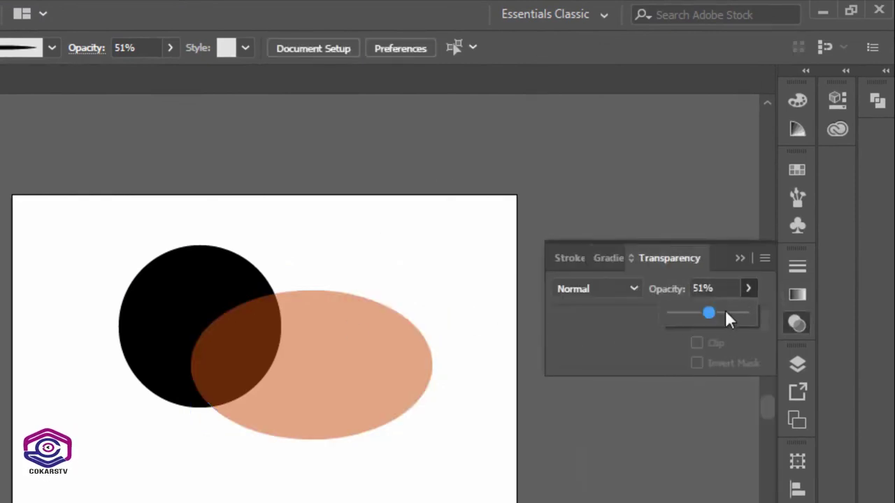
key(Escape)
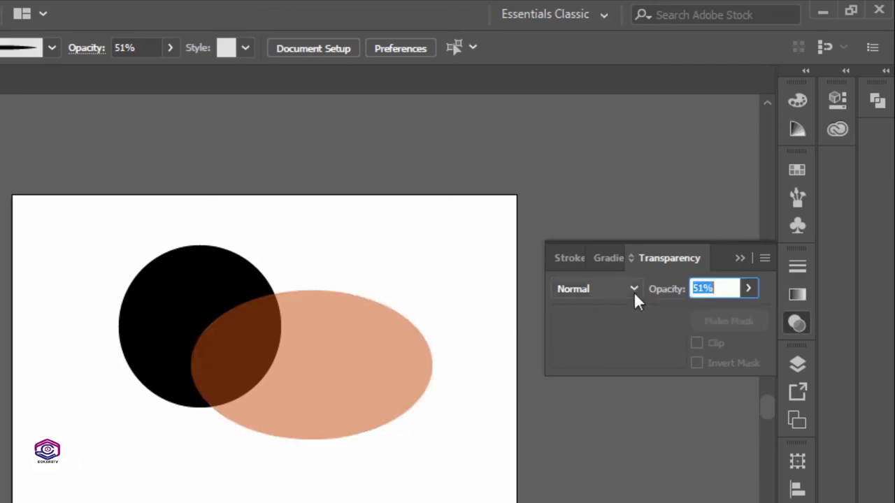
- Try the Screen blending mode on the orange ellipse, and switch it to Overlay
click(635, 288)
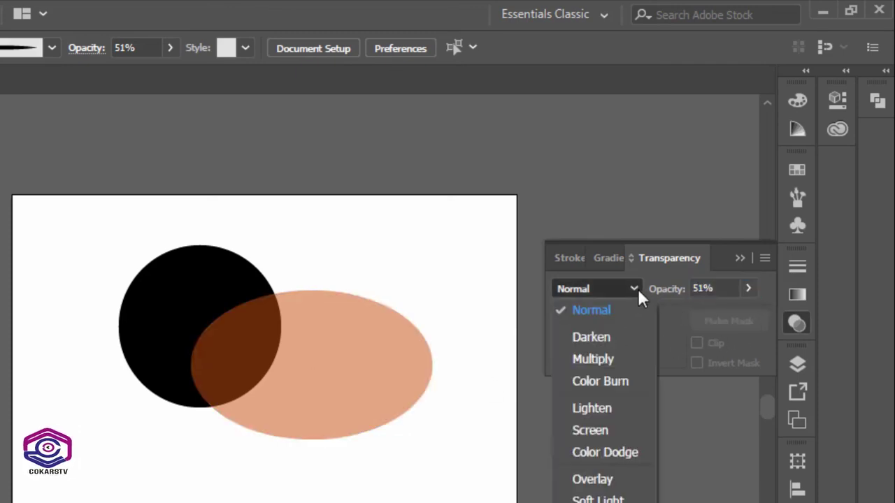
click(611, 355)
click(626, 288)
click(588, 430)
click(420, 346)
click(633, 289)
click(591, 429)
click(633, 288)
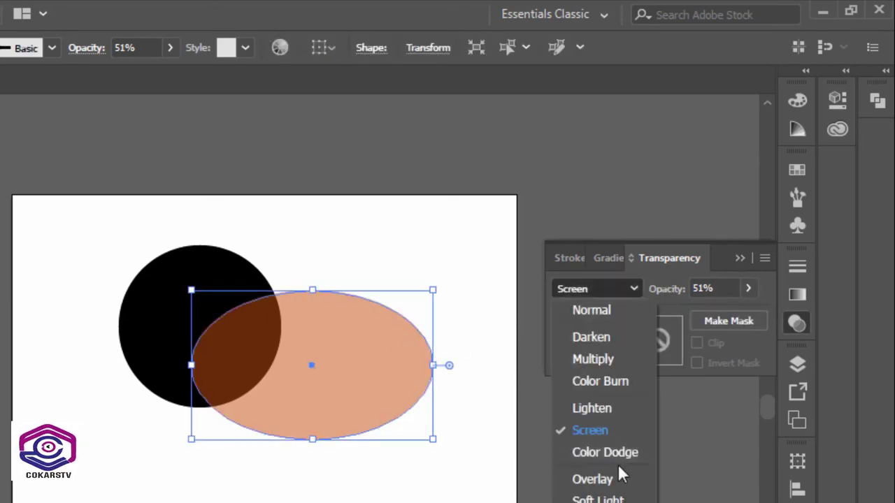
click(596, 480)
click(489, 413)
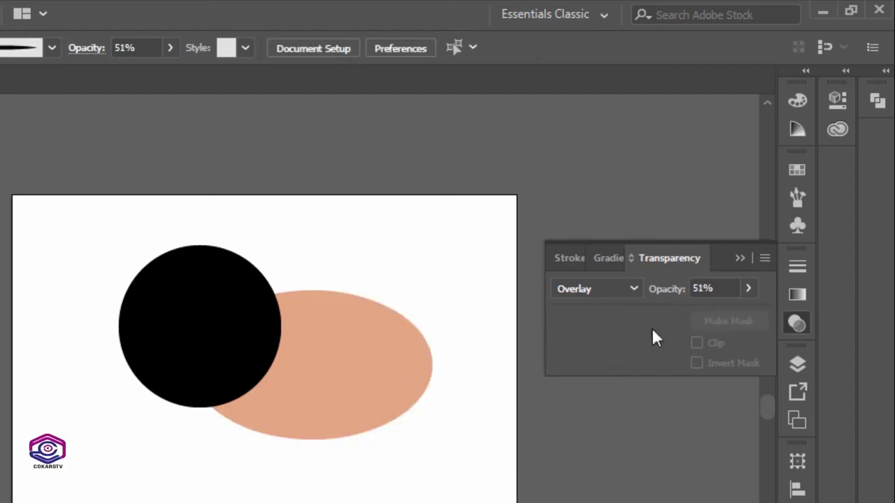
- Select the black circle and the orange ellipse and delete both from the artboard
click(746, 258)
drag(3, 277, 458, 378)
key(Delete)
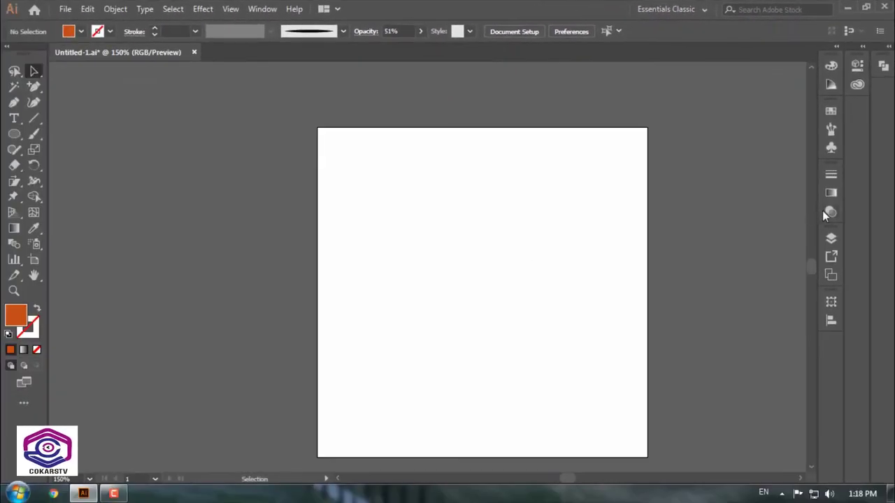
- Show the document's layers and draw an orange circle in the upper-left area of the artboard
click(825, 212)
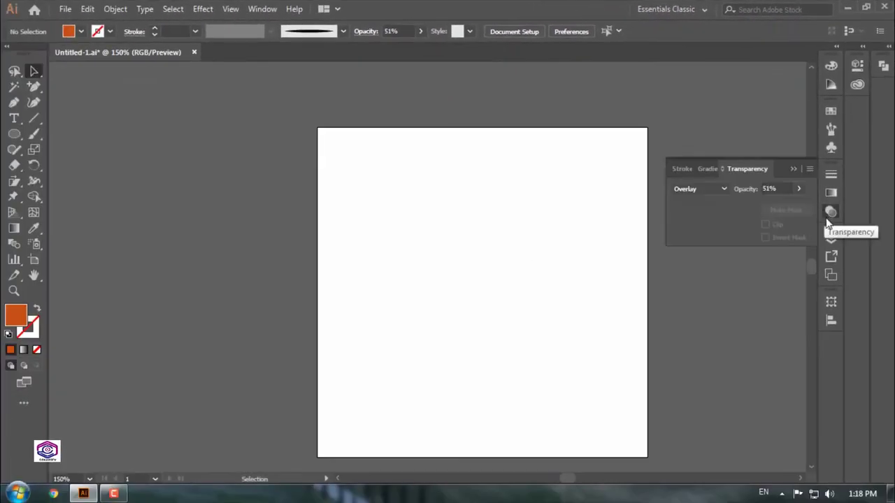
click(831, 239)
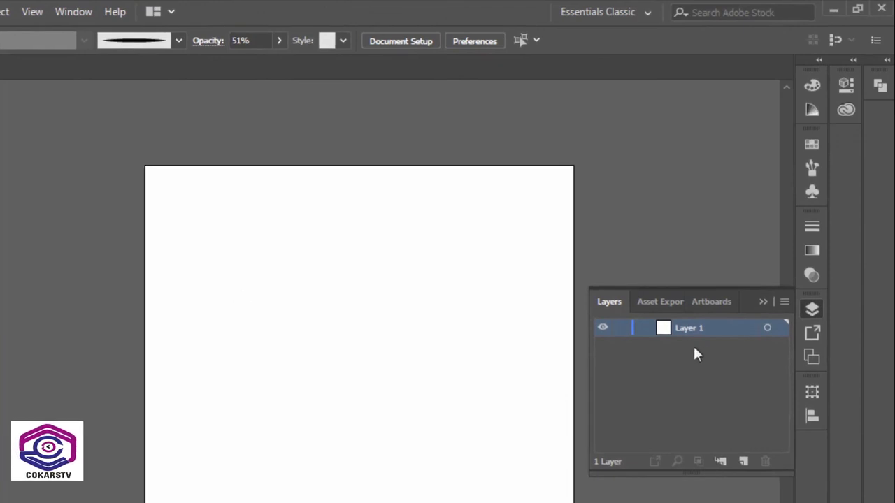
mouse_move(199, 206)
mouse_down()
mouse_move(278, 296)
mouse_move(290, 297)
mouse_up()
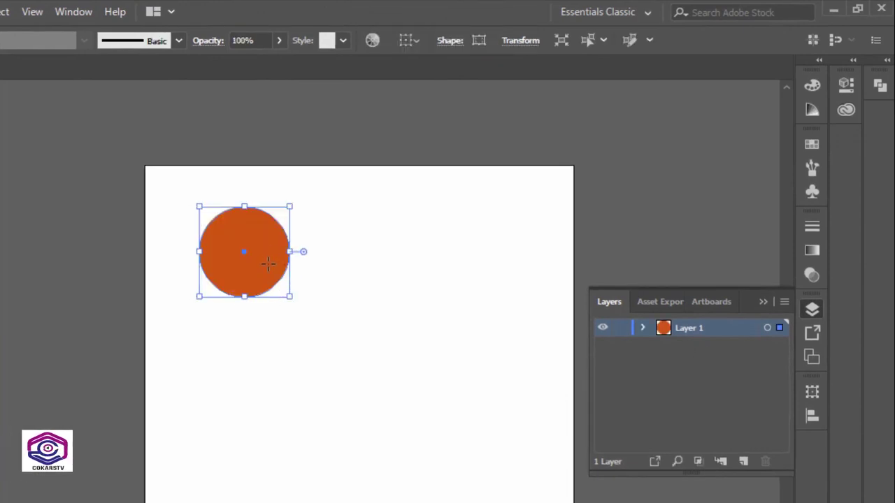
- Add a second layer to the document and move it below Layer 1
click(744, 463)
drag(701, 329, 703, 353)
drag(254, 238, 385, 332)
key(ctrl+z)
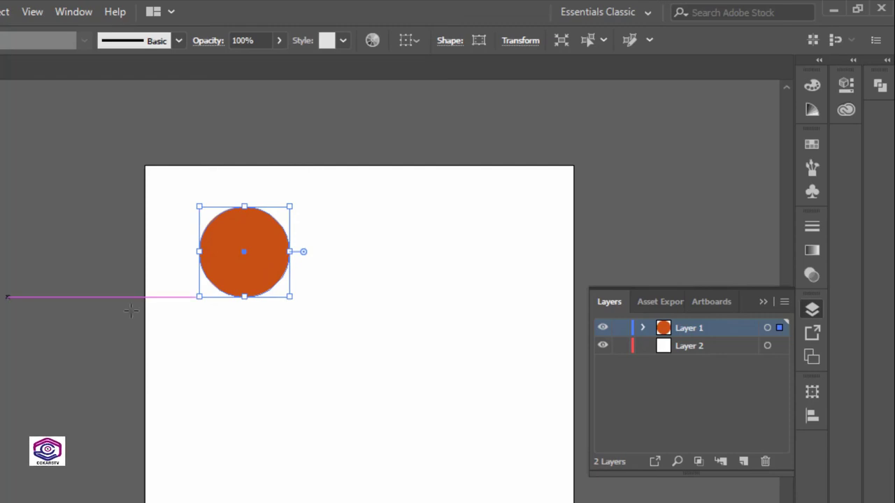
- Draw a larger circle on Layer 1 overlapping the first one, and fill it with green RGB 36, 206, 124
drag(220, 260, 336, 374)
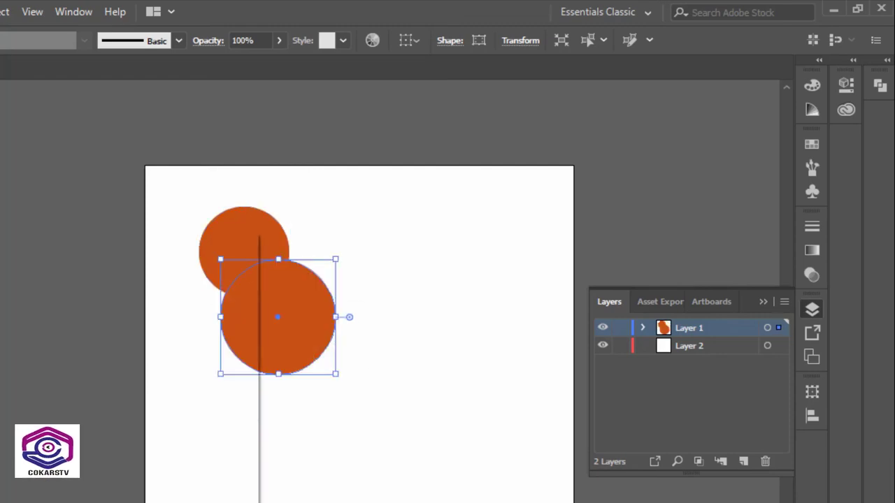
click(195, 299)
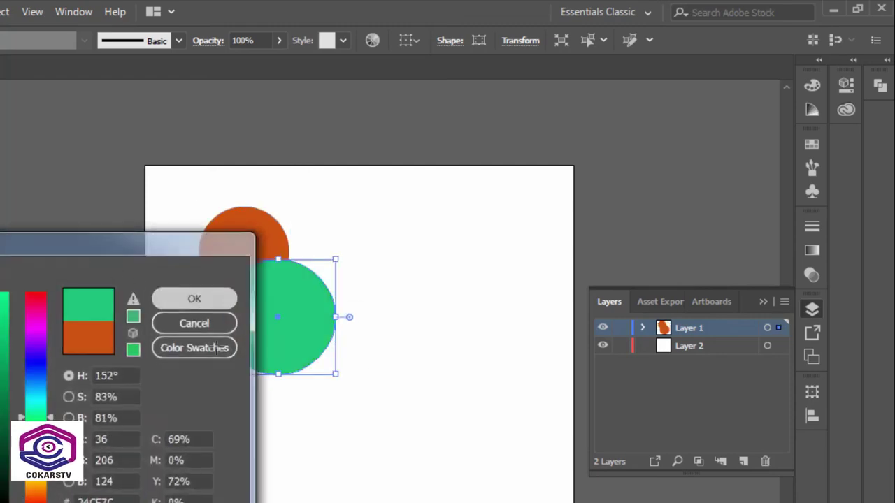
click(151, 329)
click(300, 319)
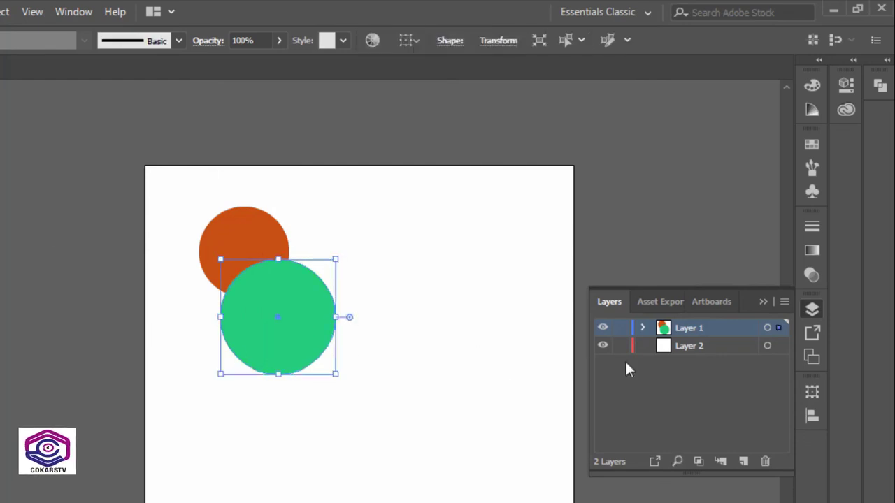
- Expand Layer 1 and move the orange ellipse above the green one in the stacking order
click(643, 327)
drag(699, 364, 708, 345)
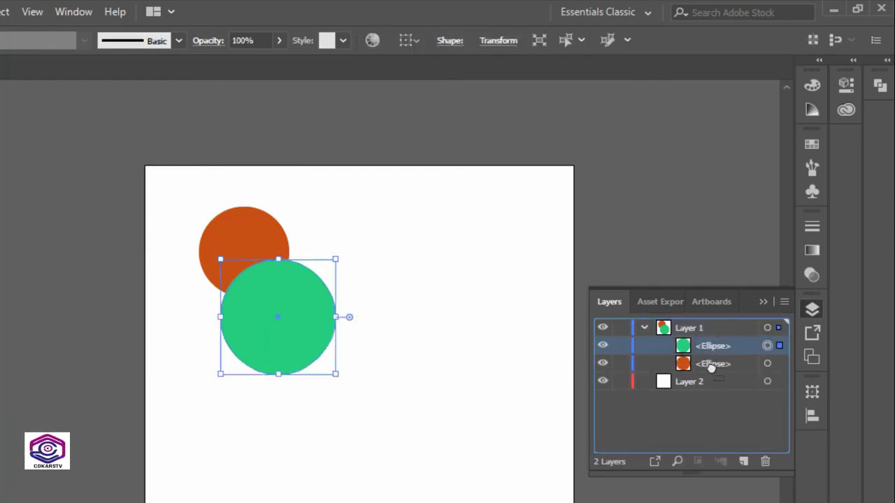
click(448, 328)
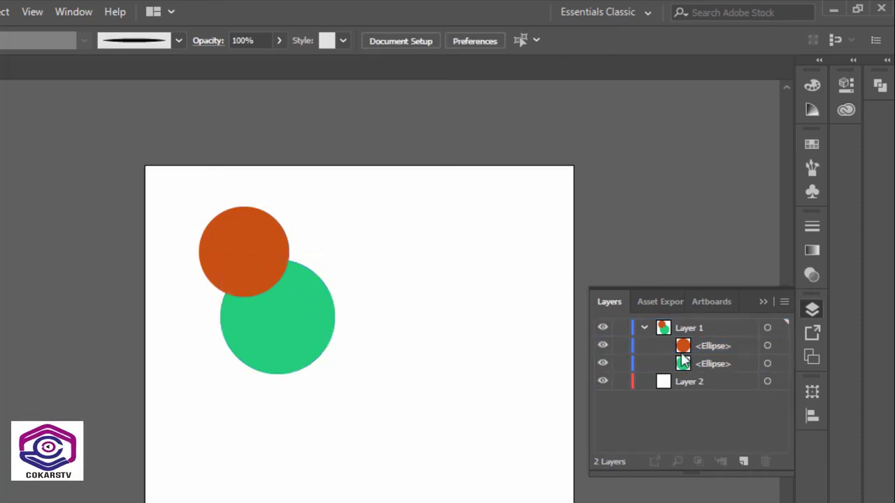
- Hide and show the green ellipse on Layer 1 several times, leaving it visible
click(740, 365)
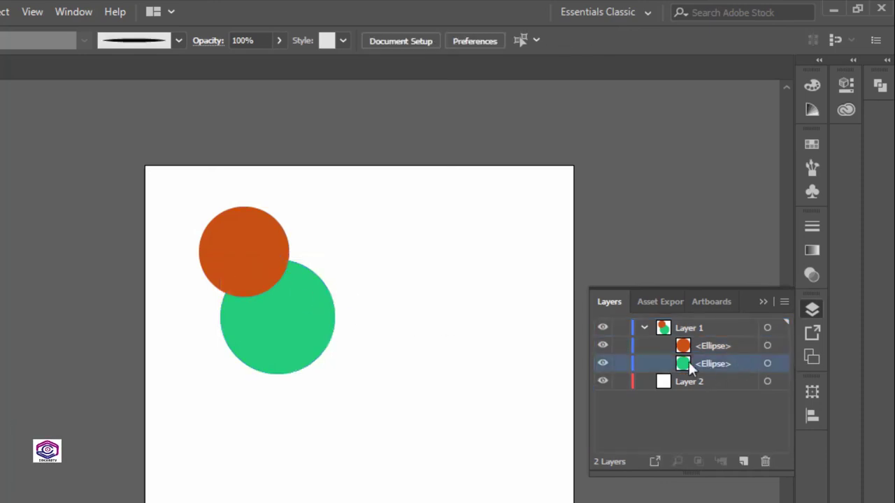
click(603, 363)
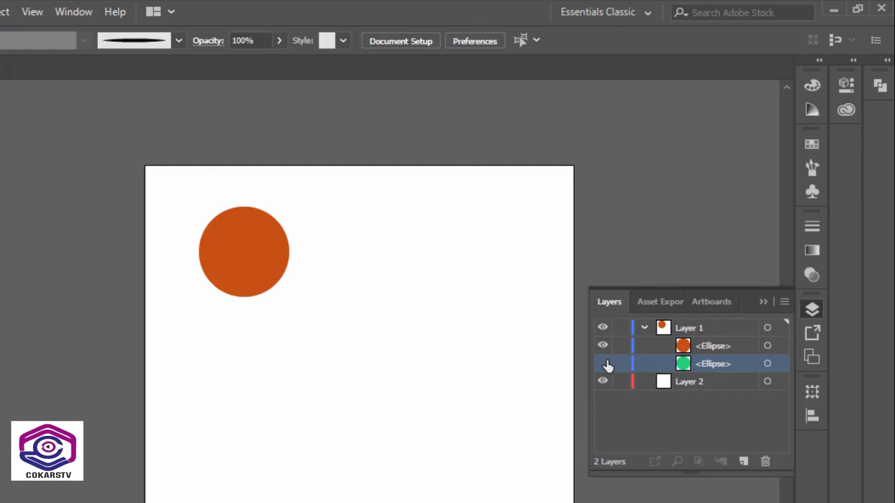
click(603, 363)
click(603, 363)
click(602, 364)
click(603, 364)
click(603, 364)
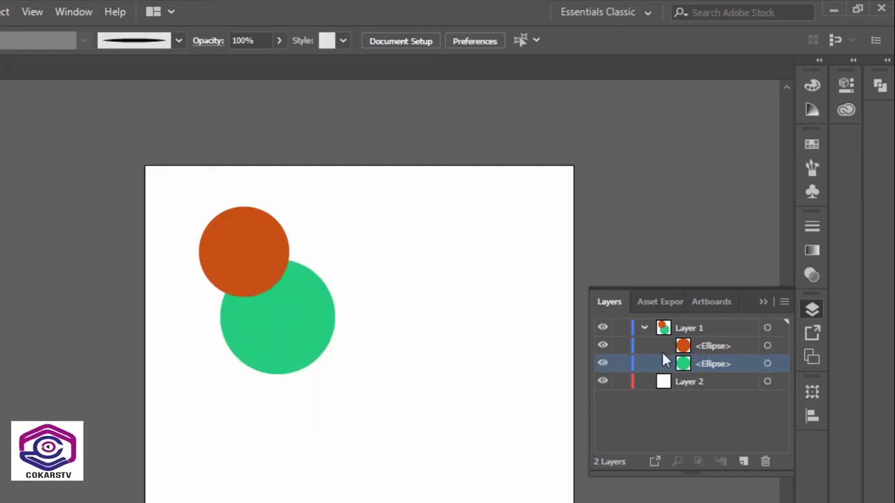
- Select the green and orange ellipses in turn from the layer list and directly on the artboard
click(767, 364)
click(767, 346)
click(767, 364)
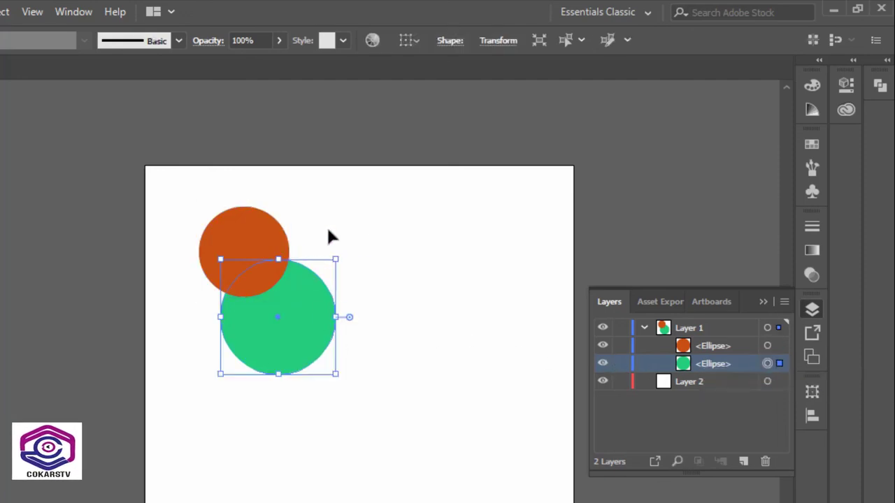
key(ctrl+shift+a)
click(235, 246)
key(ctrl+shift+a)
click(282, 250)
click(293, 343)
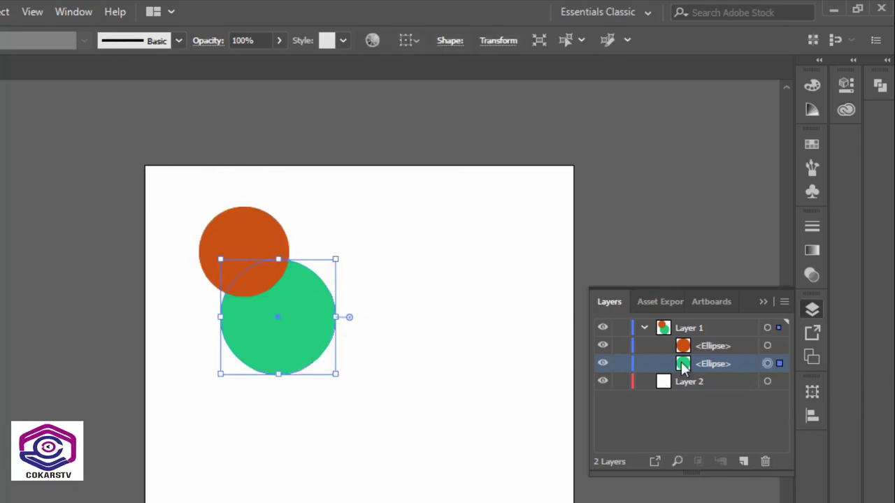
- Lock the green ellipse and move the orange circle slightly down and to the left
click(620, 363)
drag(270, 254, 228, 259)
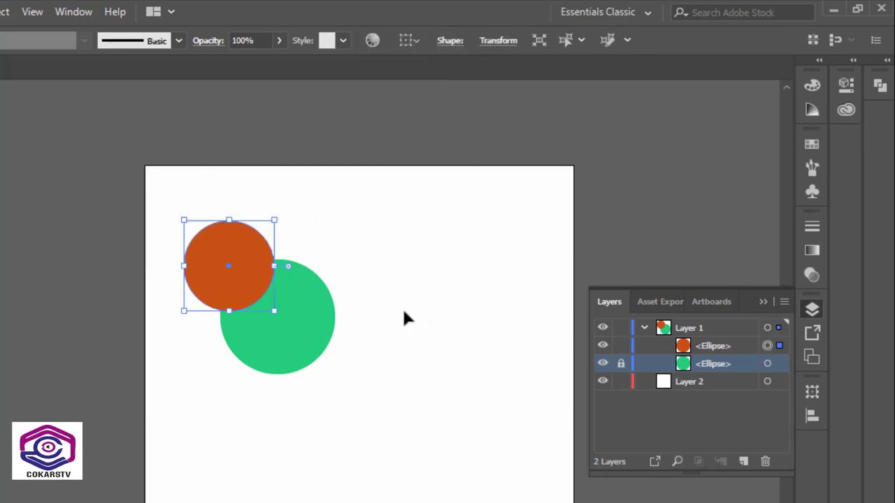
click(325, 317)
- Unlock the green ellipse and move both circles toward the artboard's center, with the green one below the orange one
click(621, 363)
drag(263, 276, 381, 289)
click(244, 316)
drag(244, 316, 218, 365)
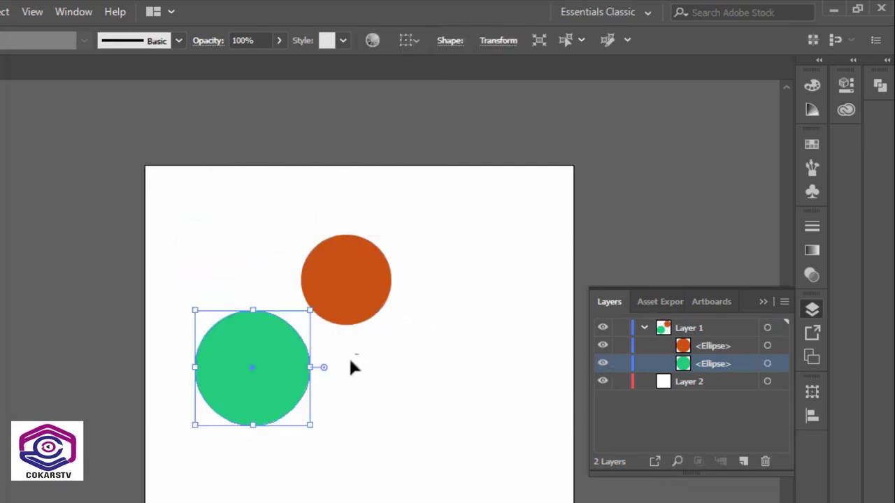
click(361, 365)
click(288, 358)
drag(290, 354, 406, 355)
click(483, 384)
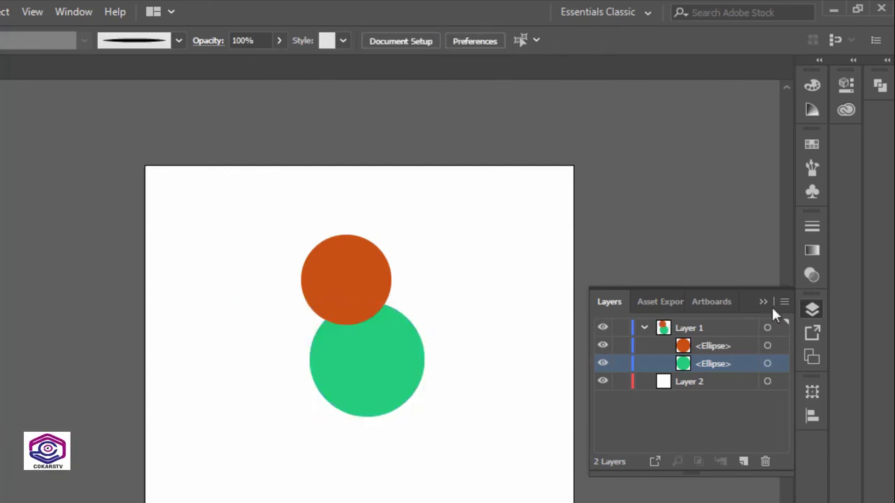
- Delete both circles from the artboard and briefly show the object alignment options
drag(100, 189, 367, 430)
key(Delete)
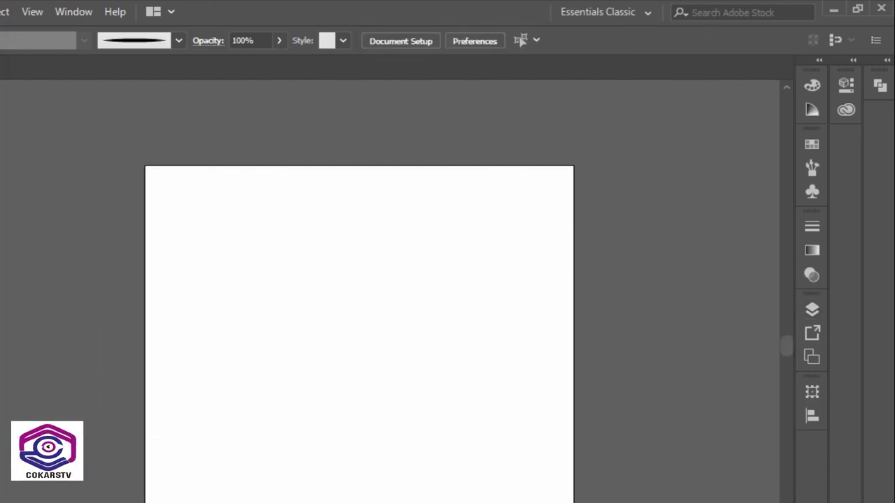
click(811, 415)
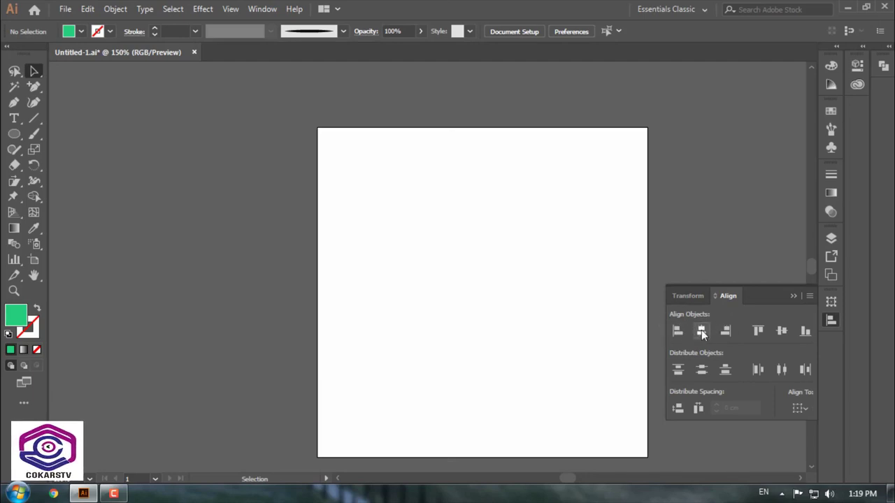
click(831, 326)
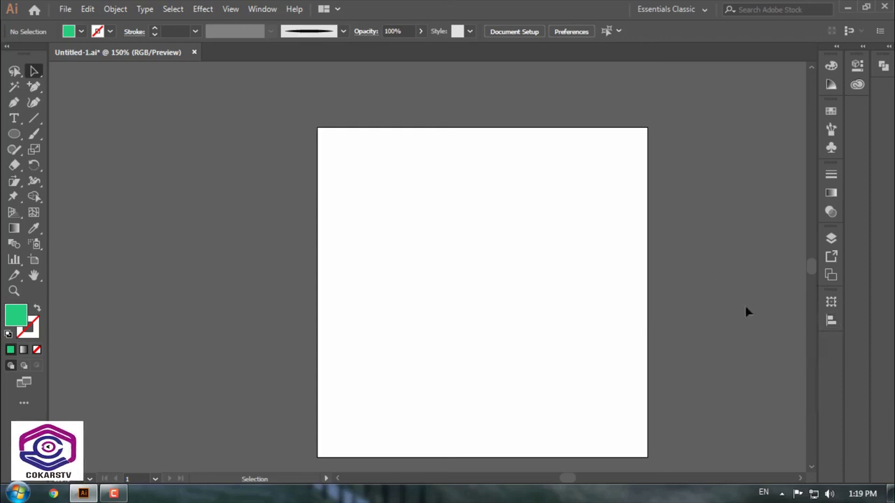
- Bring up the Pathfinder panel, dock it below the Align panel and expand it
click(262, 8)
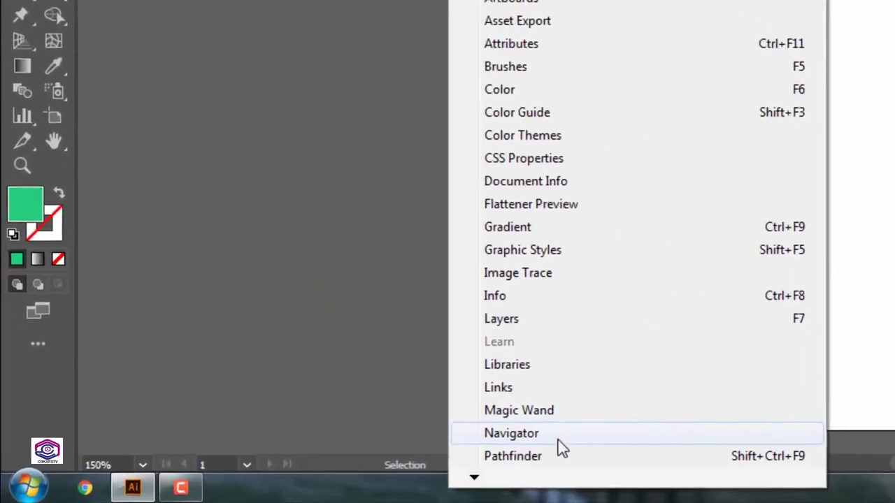
click(560, 456)
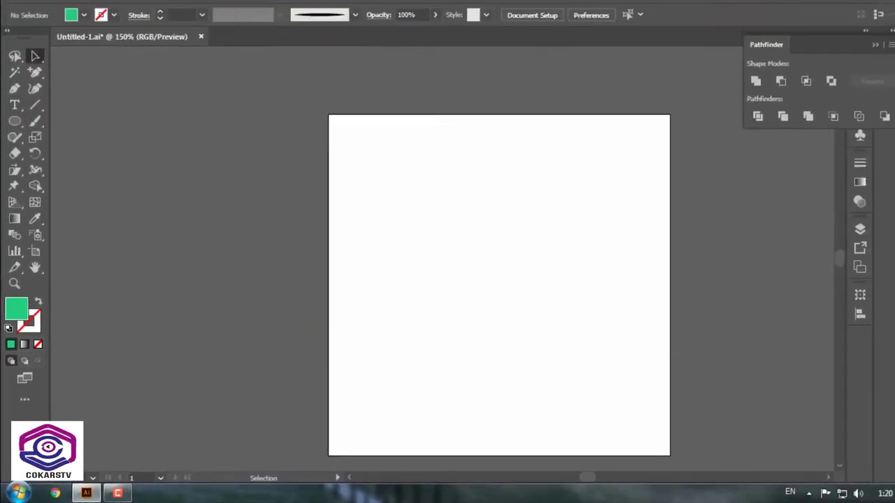
drag(884, 65, 830, 353)
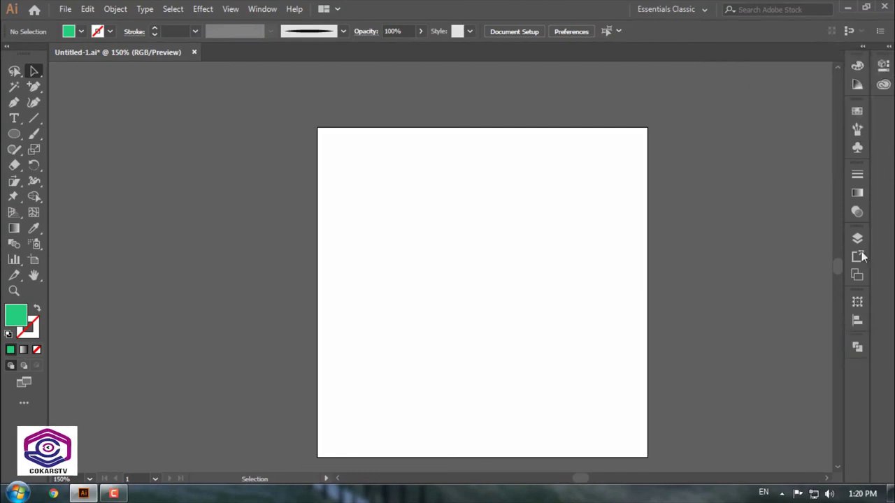
click(857, 347)
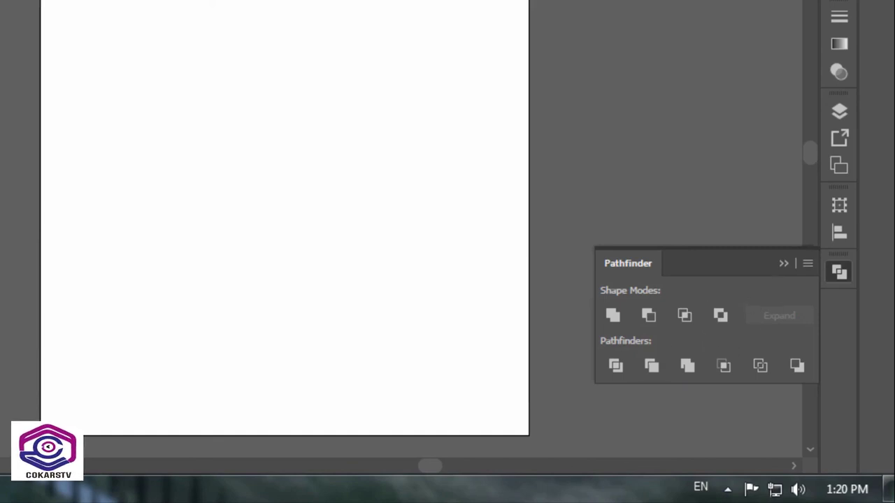
- Draw a green circle on the artboard and a green square overlapping its lower-right part
drag(99, 21, 238, 220)
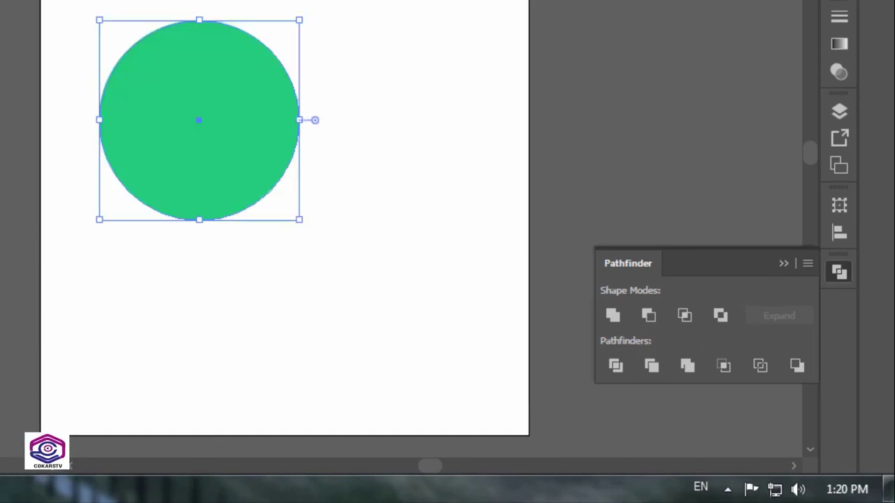
key(m)
drag(220, 88, 402, 212)
- Select the circle and square, combine them with Unite, and move the merged shape up and to the right
key(v)
drag(24, 0, 422, 289)
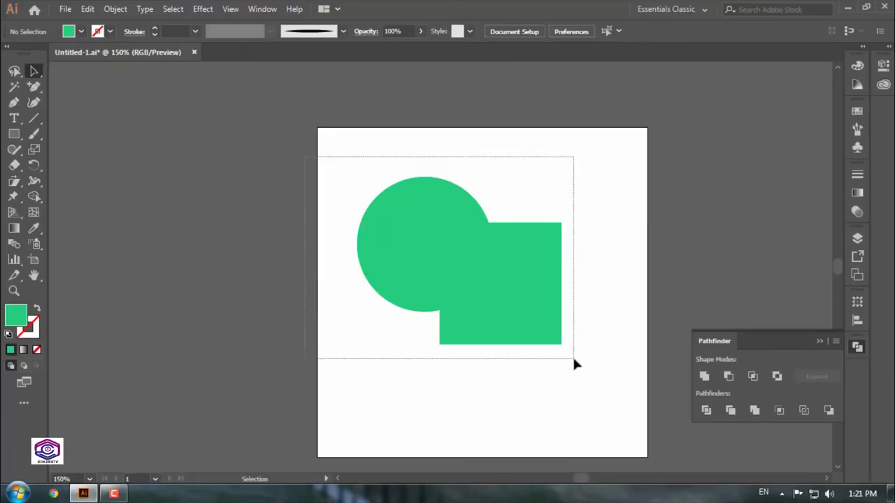
drag(573, 363, 572, 361)
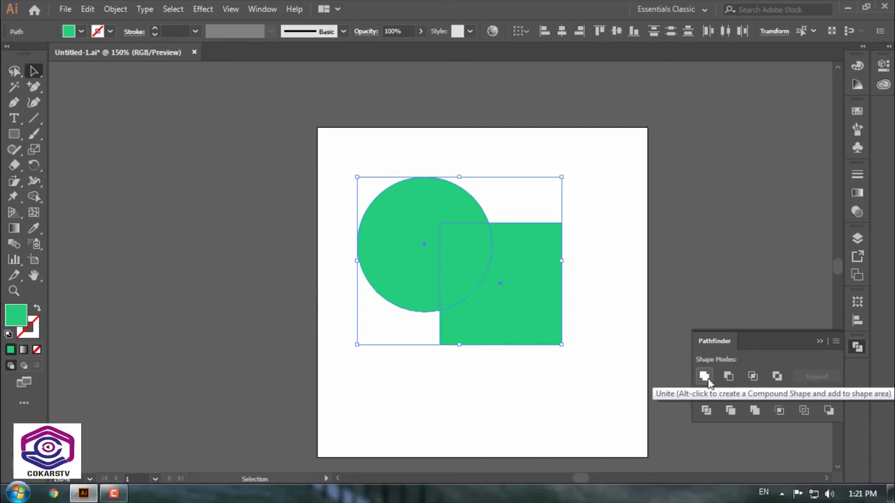
click(705, 377)
click(615, 329)
click(490, 256)
drag(490, 256, 538, 232)
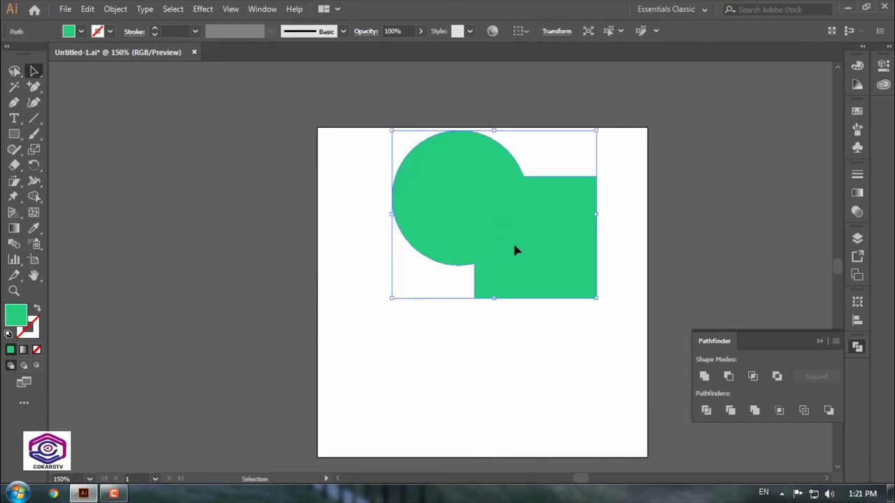
- Undo the move and the Unite operation, redo them, and undo them again
key(ctrl+z)
key(ctrl+z)
key(ctrl+shift+z)
key(ctrl+shift+z)
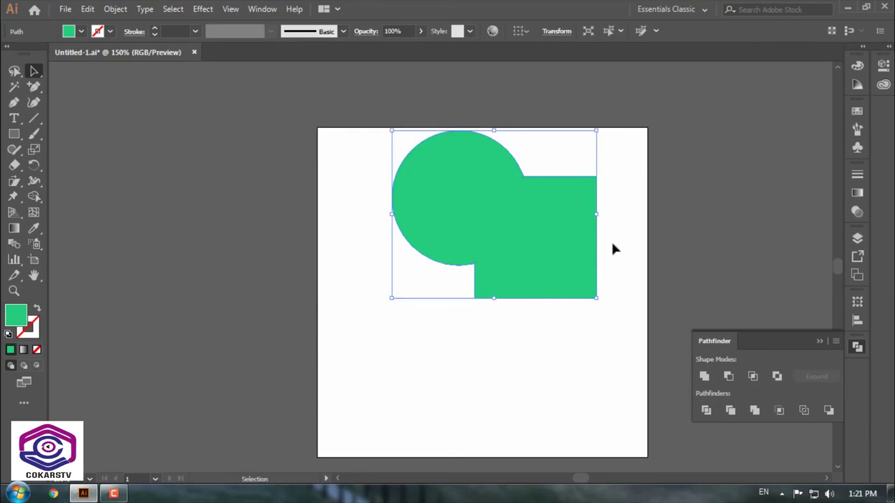
key(ctrl+z)
key(ctrl+z)
- Fill the square with the blue color 199DBC
click(606, 244)
click(483, 258)
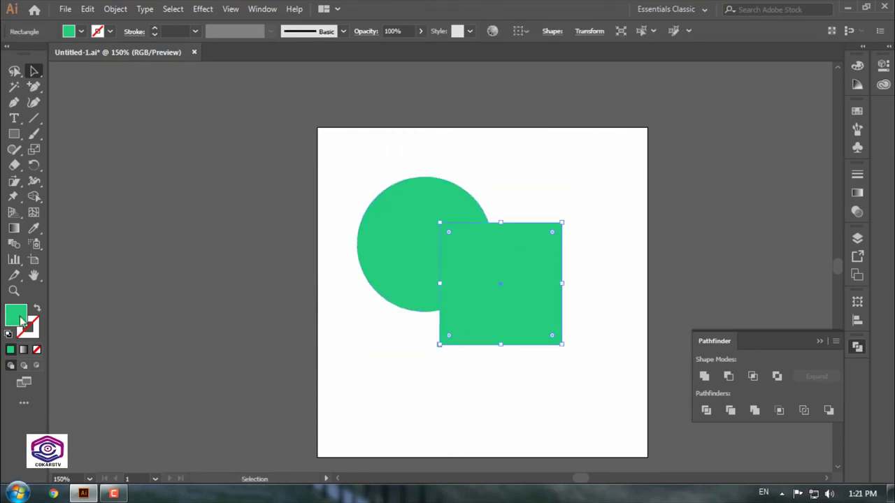
double_click(22, 320)
click(227, 302)
click(190, 267)
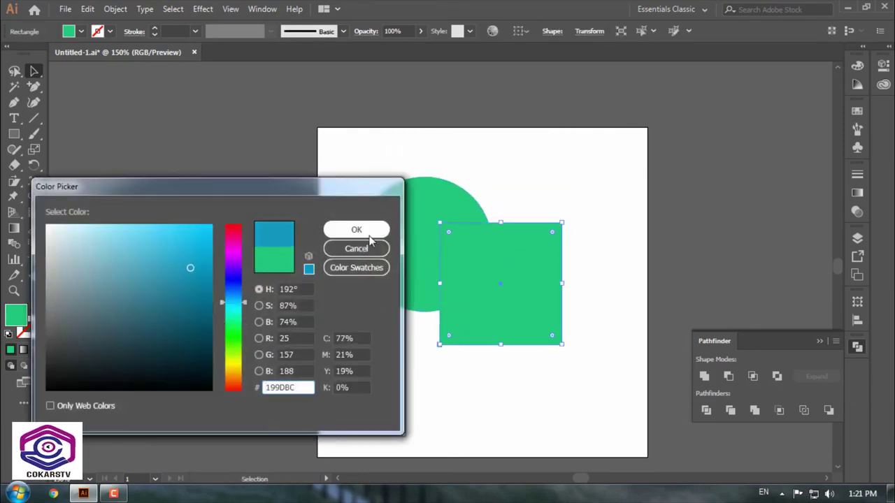
click(357, 230)
- Select the green circle and the blue square and merge them with Unite
click(579, 318)
click(372, 211)
shift+click(489, 260)
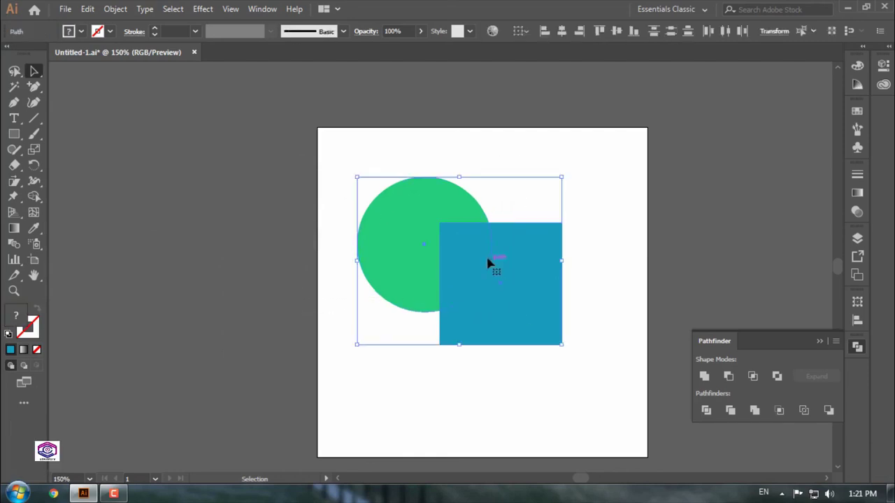
click(704, 377)
click(611, 238)
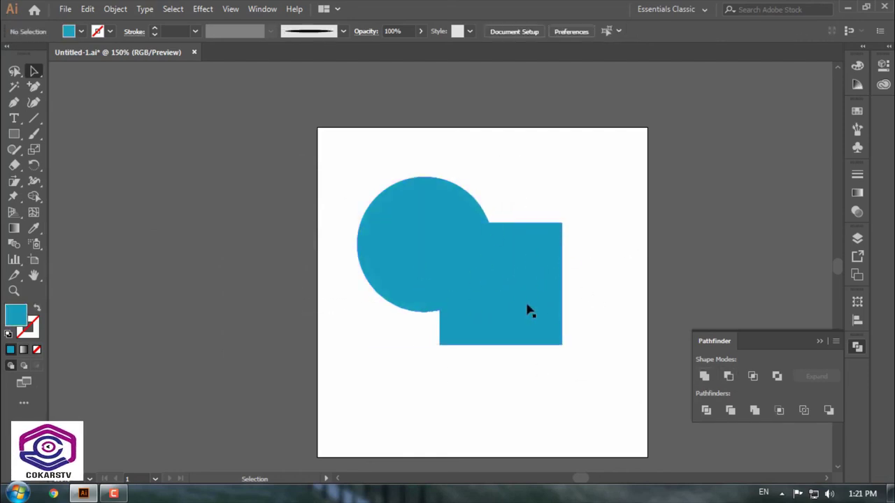
- Undo the Unite operation and the square's blue fill
key(ctrl+z)
key(ctrl+z)
key(ctrl+z)
- Cut the square out of the circle with Minus Front and undo the operation
click(606, 311)
drag(362, 219, 531, 364)
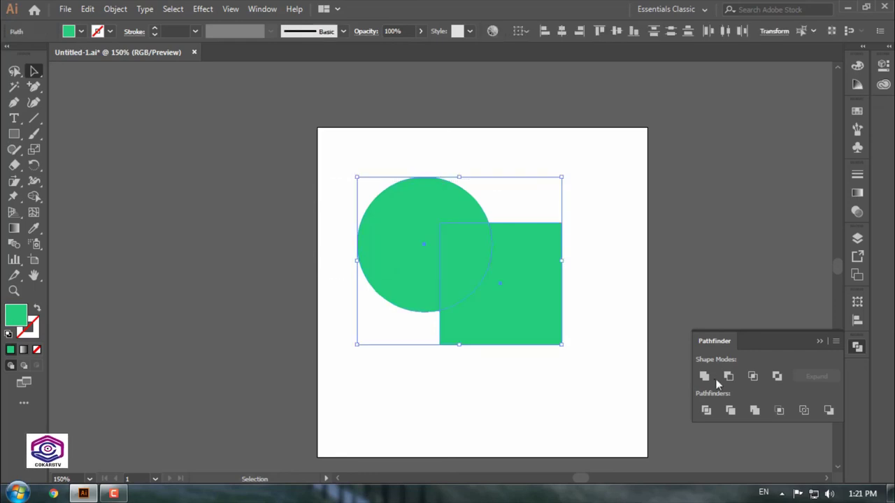
click(728, 376)
click(492, 244)
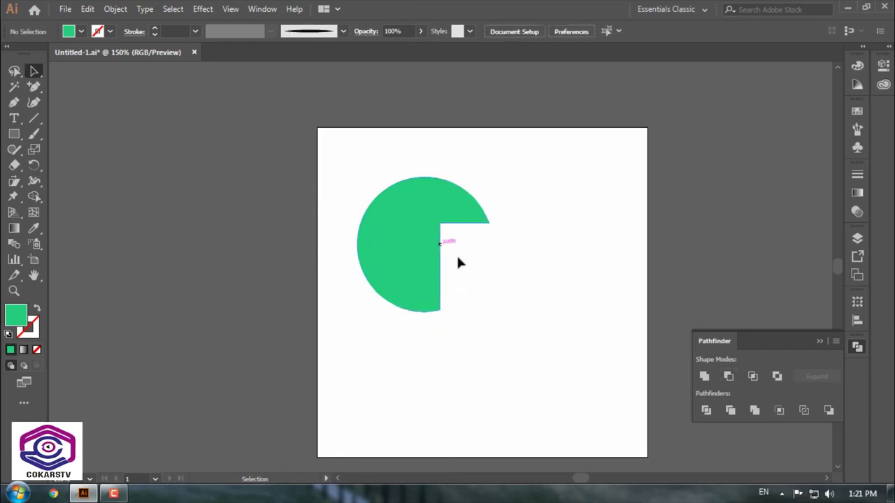
key(ctrl+z)
- Apply Exclude to the circle and square, ungroup the result, and move the remaining pieces apart
click(606, 226)
drag(347, 177, 572, 277)
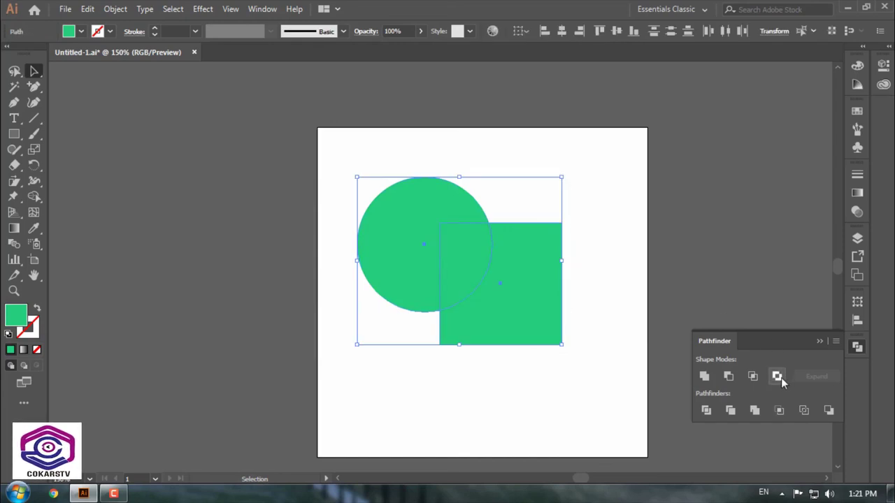
click(781, 377)
click(576, 315)
drag(544, 238, 590, 282)
right_click(531, 252)
click(565, 363)
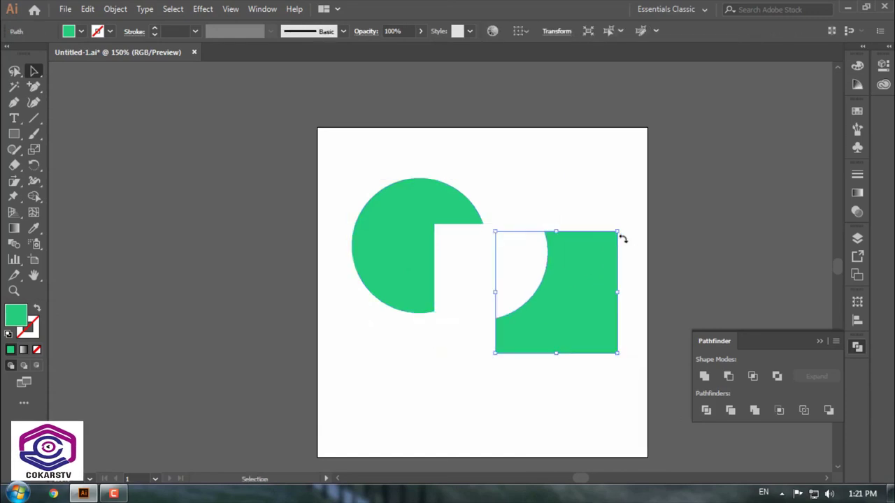
- Undo the latest Pathfinder edits and moves made to the circle and square
click(675, 221)
key(a)
key(ctrl+z)
key(ctrl+z)
key(ctrl+z)
key(ctrl+z)
key(ctrl+z)
key(v)
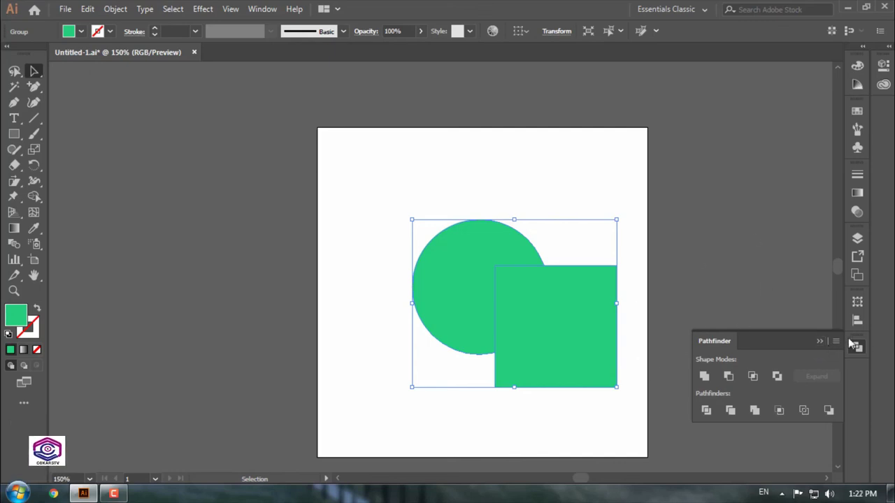
- Collapse the Pathfinder panel and delete the circle and square group from the artboard
click(820, 341)
drag(311, 184, 618, 376)
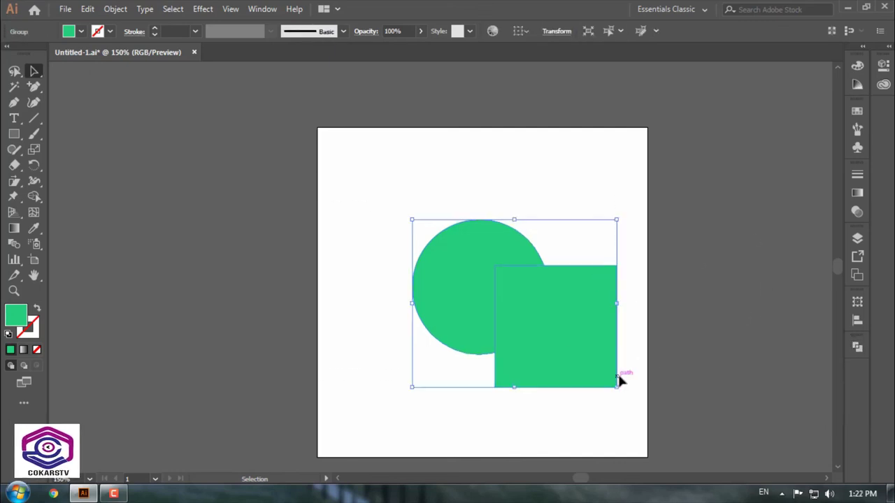
key(Delete)
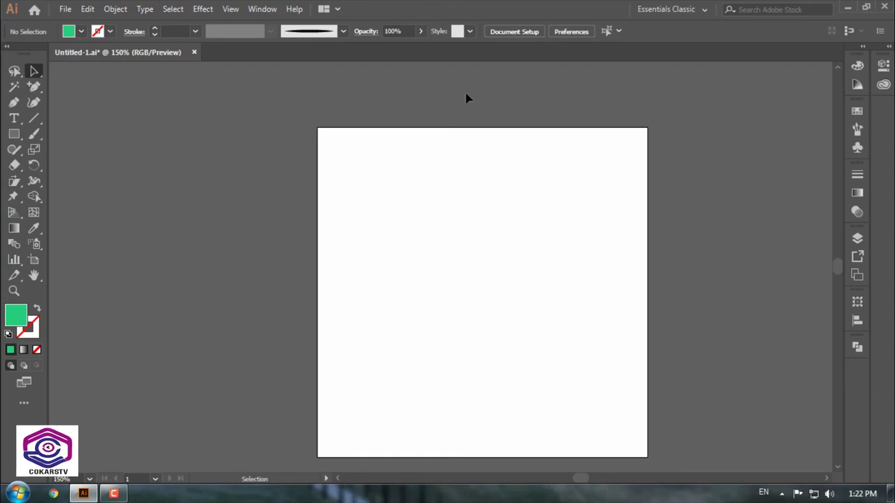
scroll(578, 221, down, 1)
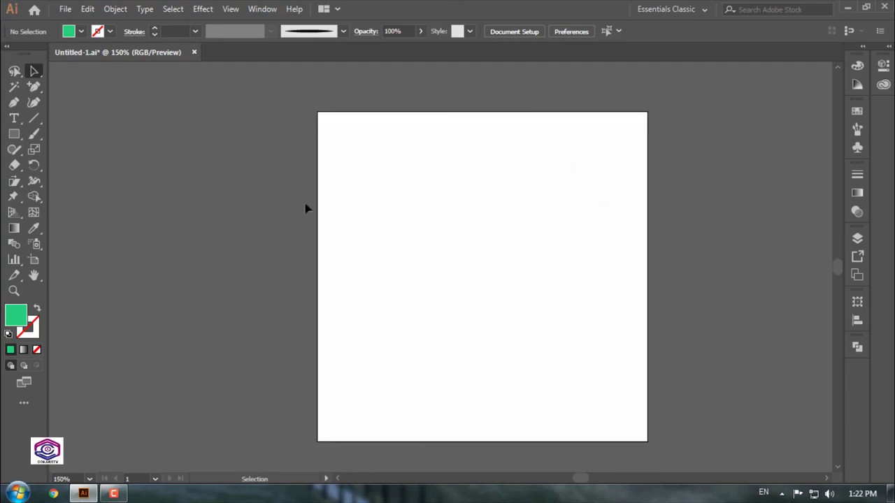